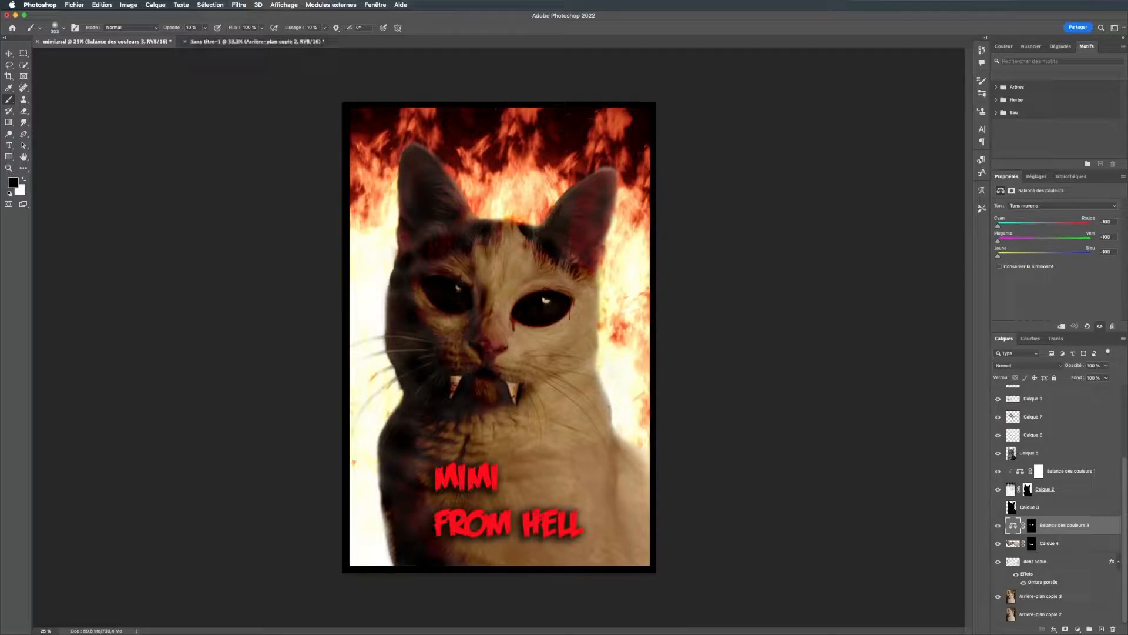
# Cut out the cat in Sans titre-1 with Select and Mask, outputting it to a new layer with a layer mask.
pyautogui.click(254, 41)
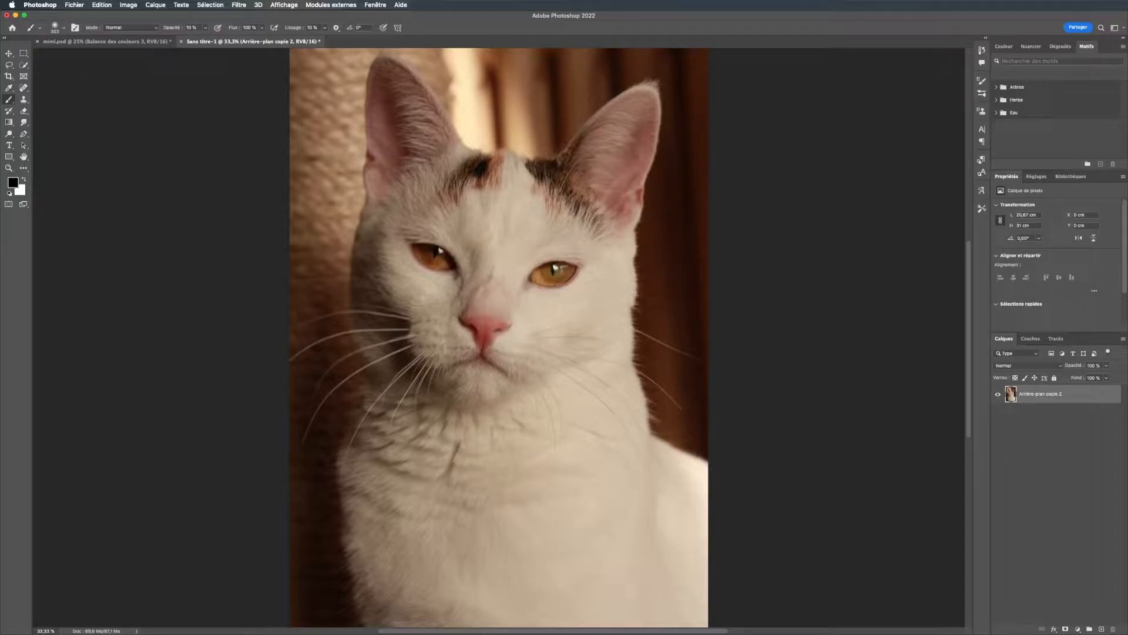
pyautogui.press('m')
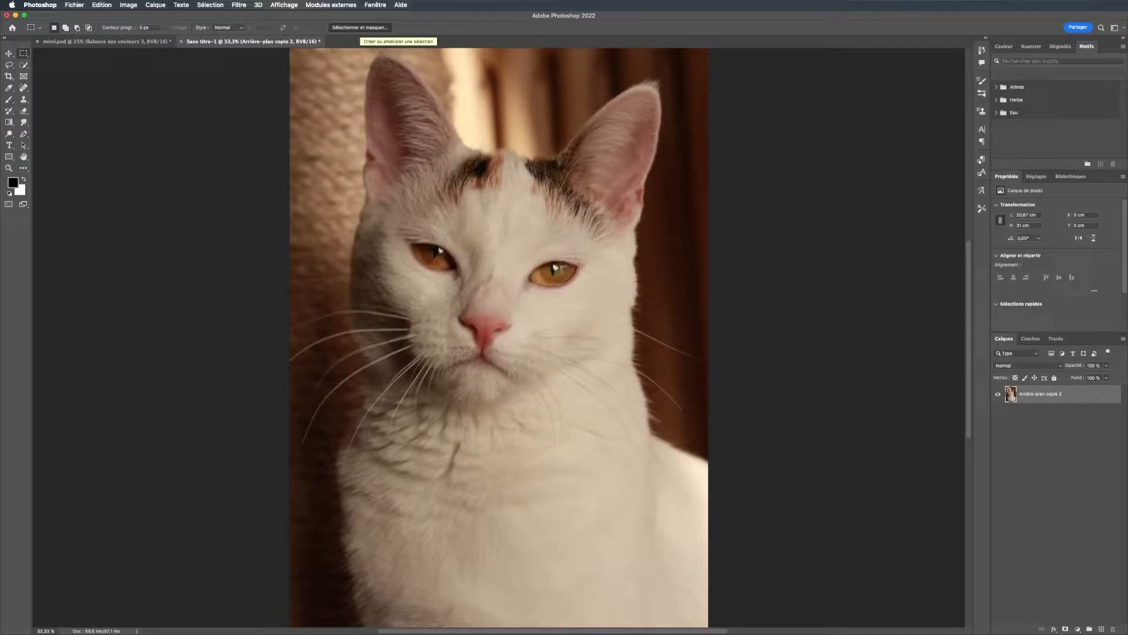
pyautogui.click(360, 27)
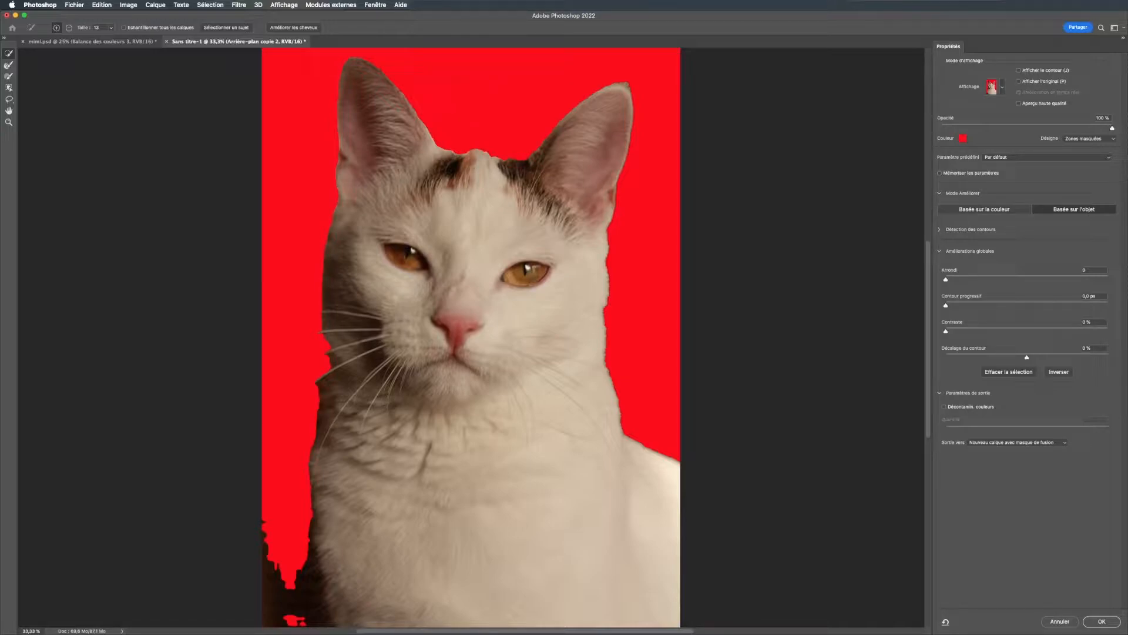
pyautogui.click(1102, 621)
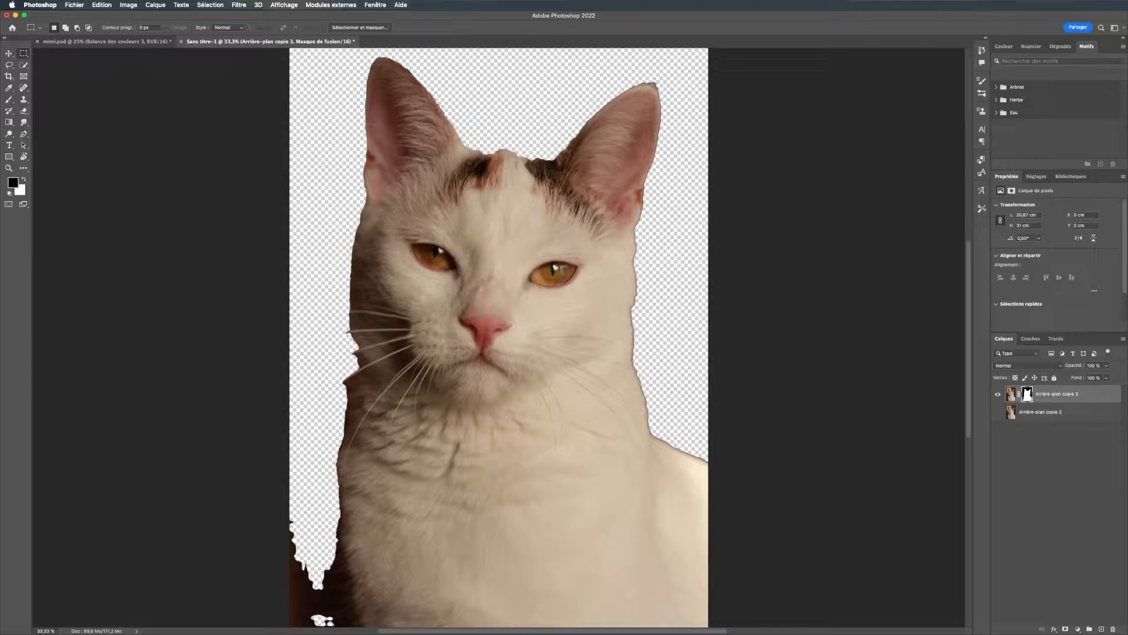
# Delete the layer mask from Arrière-plan copie 3.
pyautogui.rightClick(1028, 395)
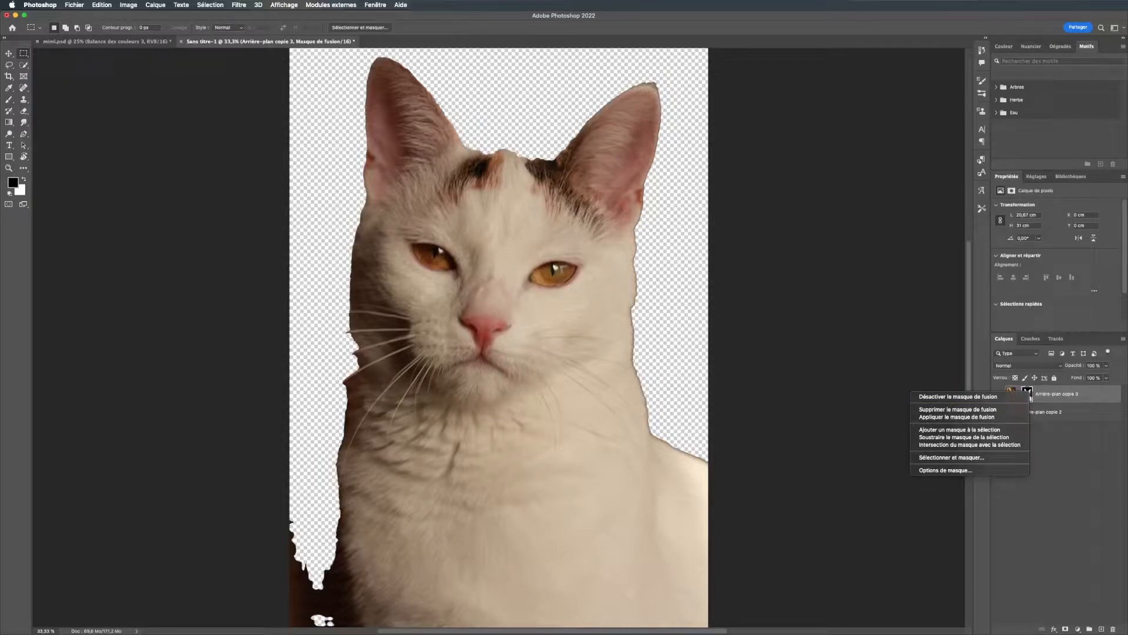
pyautogui.click(969, 409)
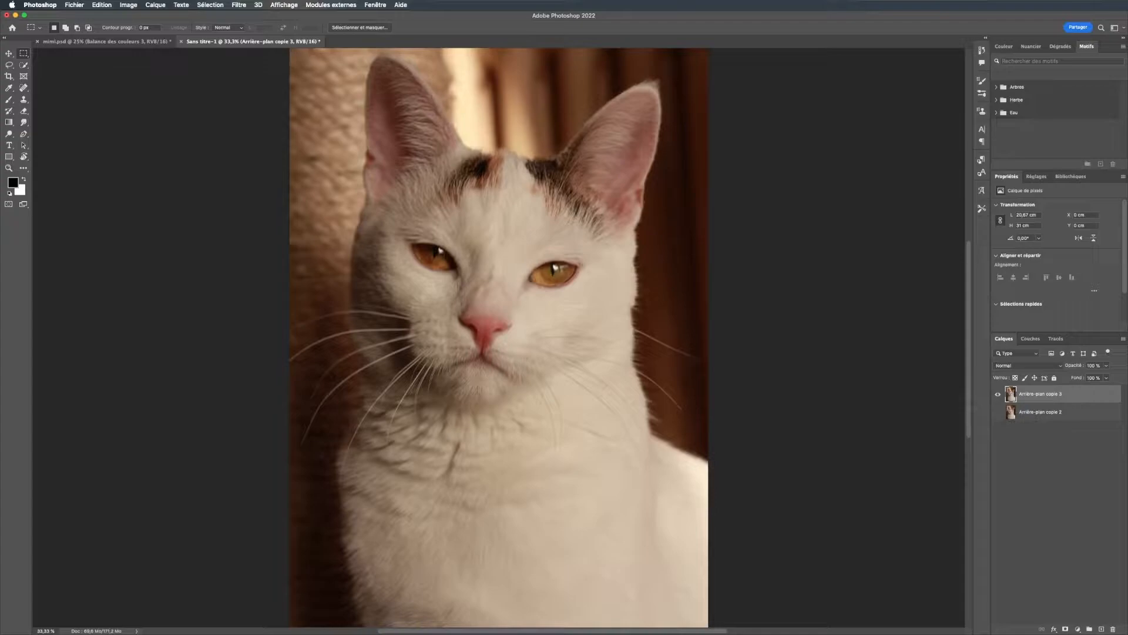
# Trace a Pen tool path up the left side of the cat's head, around the left ear to the top of the head.
pyautogui.press('p')
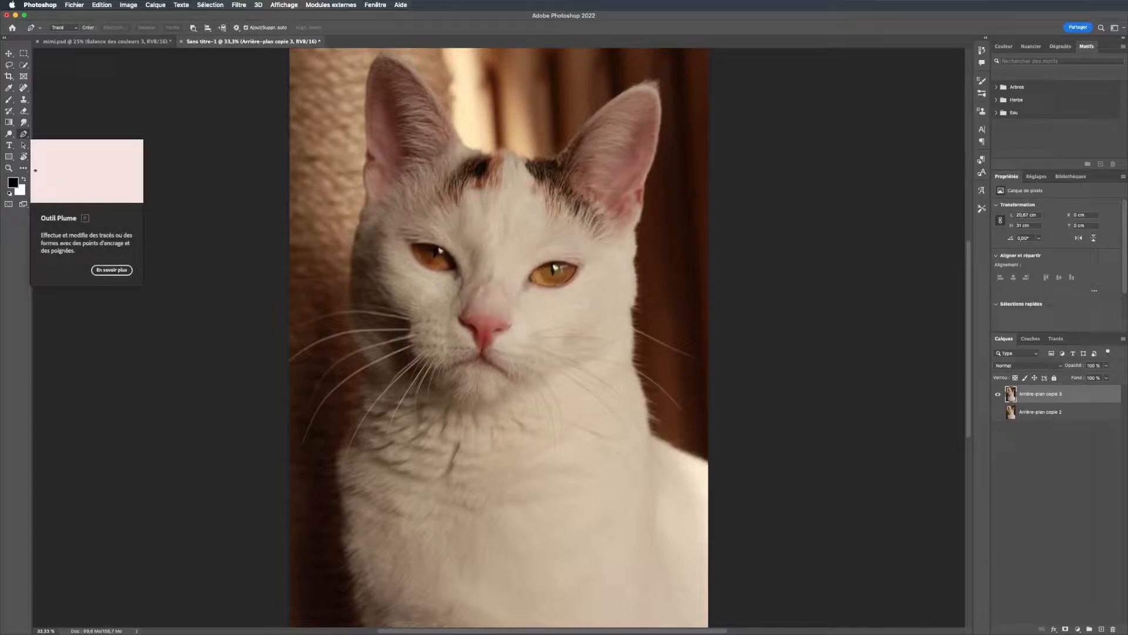
pyautogui.click(352, 252)
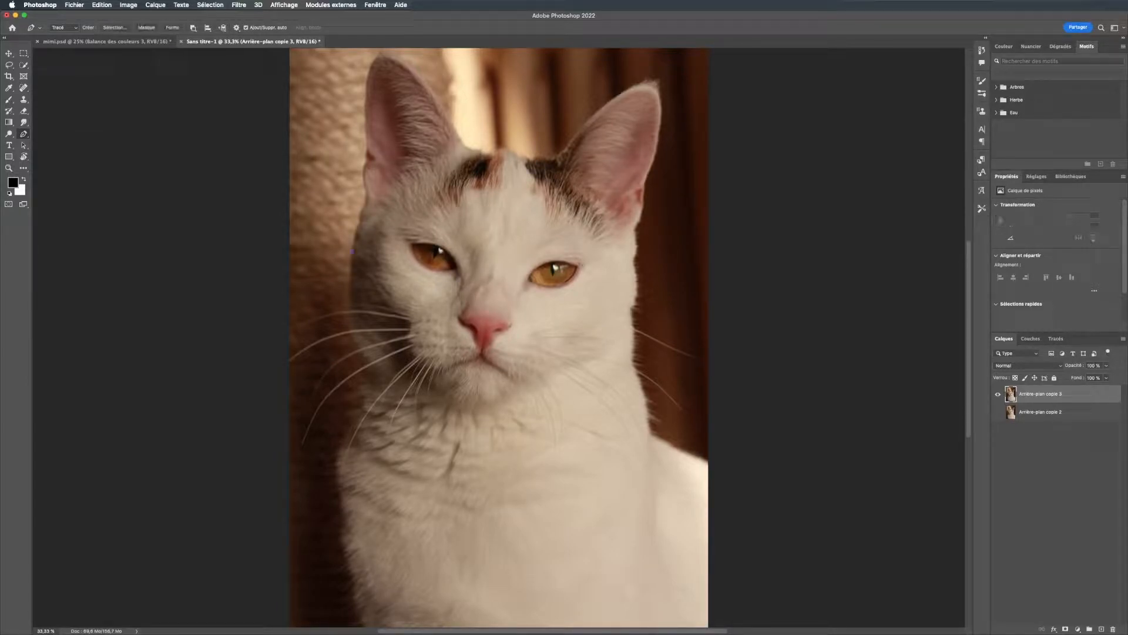
pyautogui.click(355, 229)
pyautogui.click(363, 213)
pyautogui.click(367, 202)
pyautogui.click(364, 168)
pyautogui.click(367, 143)
pyautogui.click(395, 57)
pyautogui.click(430, 89)
pyautogui.click(451, 125)
pyautogui.click(499, 151)
# Delete the work path of the cat's outline.
pyautogui.click(1056, 339)
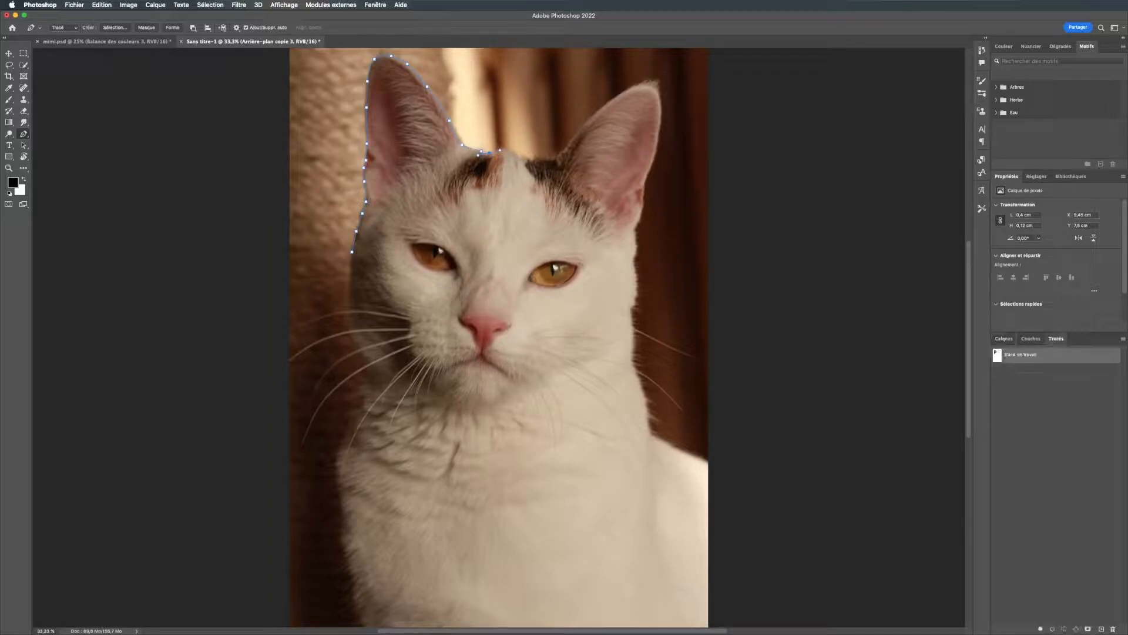
pyautogui.rightClick(1042, 352)
pyautogui.press('Escape')
pyautogui.moveTo(1051, 355); pyautogui.dragTo(1112, 628)
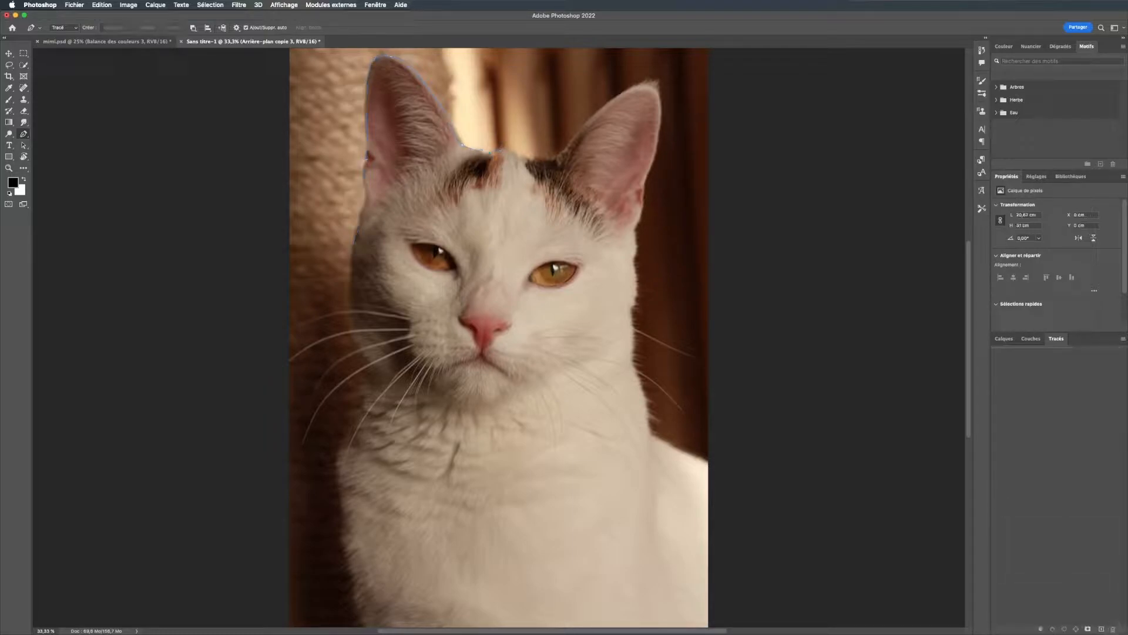
# Load the saved cat outline with its whiskers as a new selection and turn it into a layer mask on Arrière-plan copie 3.
pyautogui.click(210, 4)
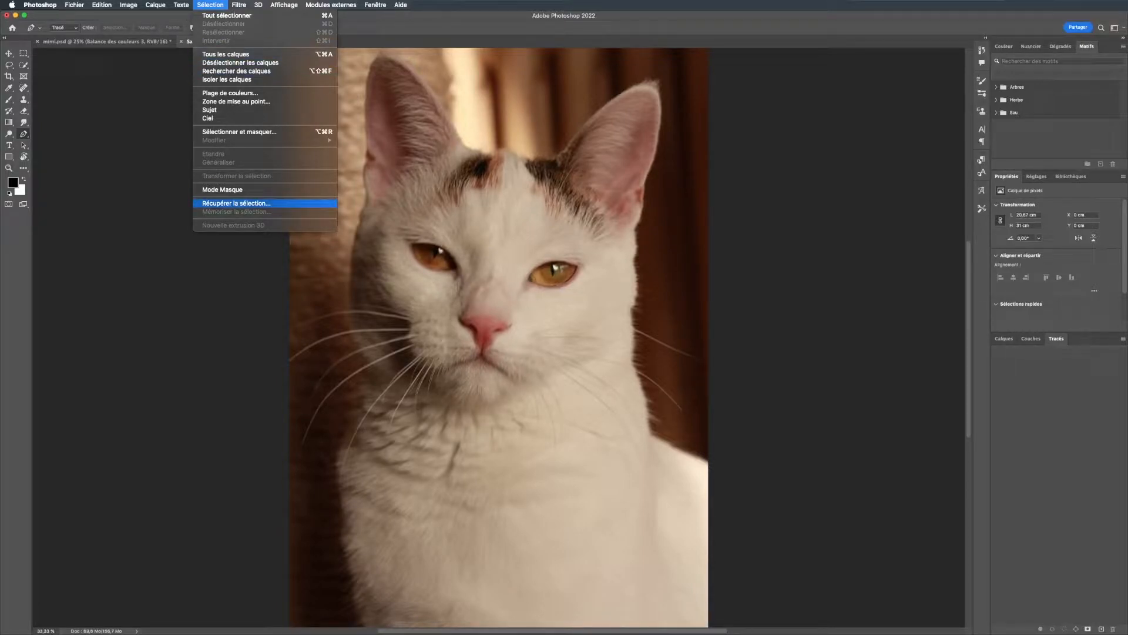
pyautogui.click(236, 203)
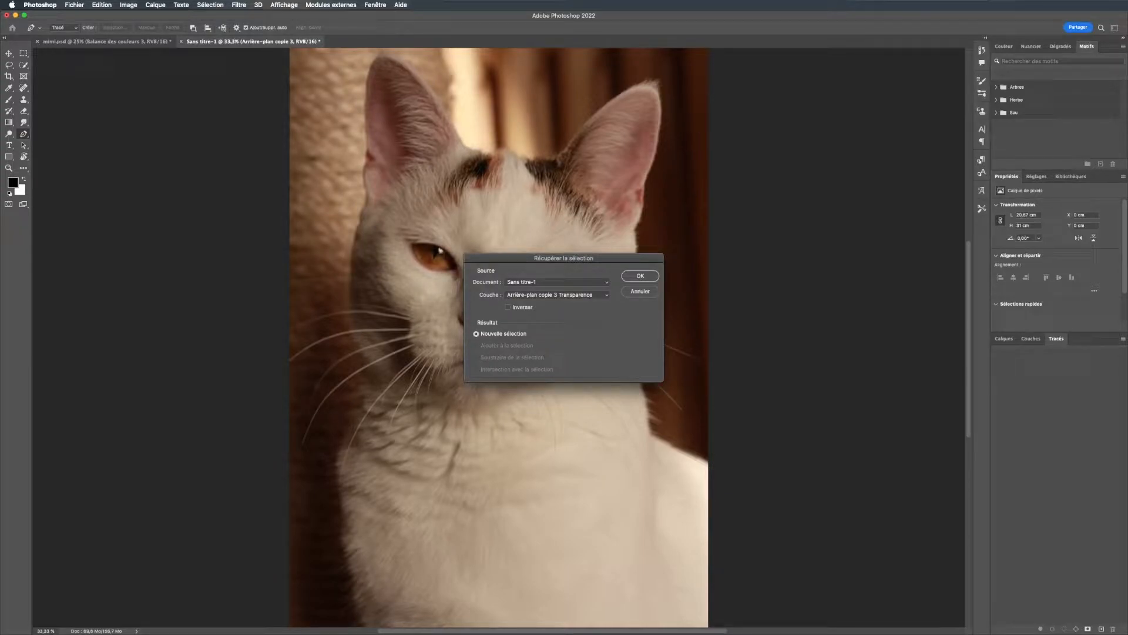
pyautogui.click(557, 295)
pyautogui.click(553, 314)
pyautogui.click(640, 276)
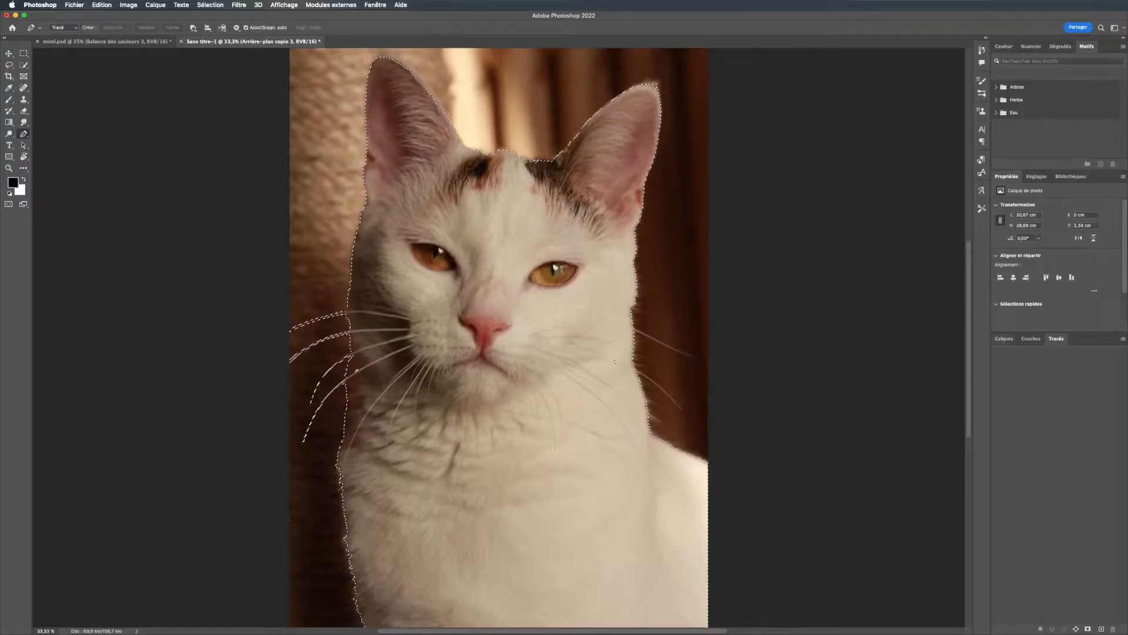
pyautogui.click(1004, 339)
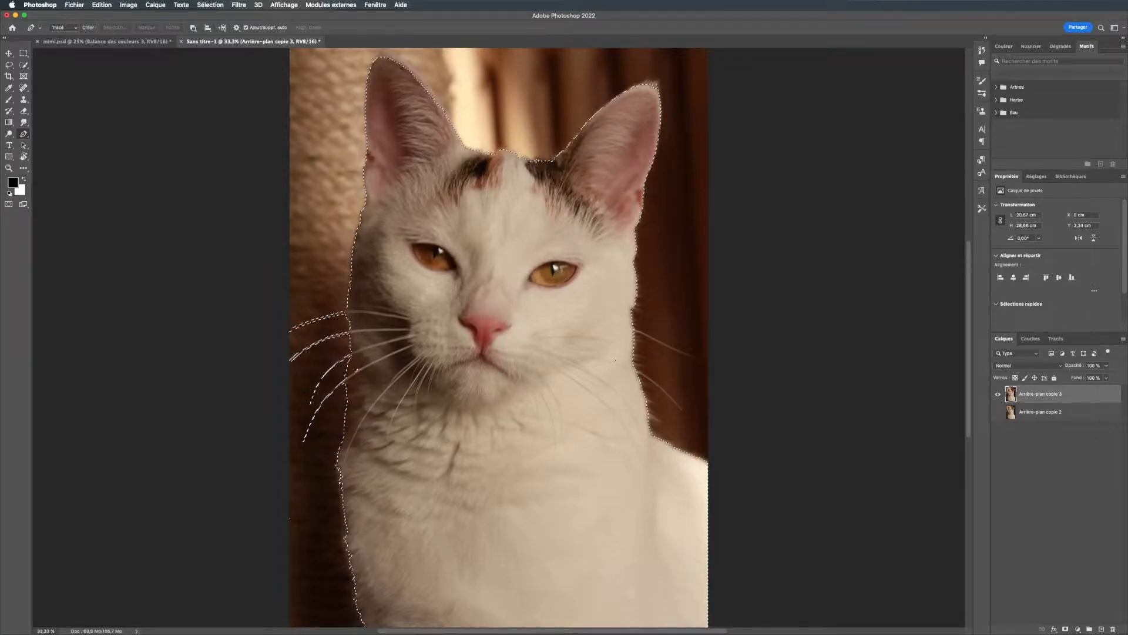
pyautogui.click(1066, 628)
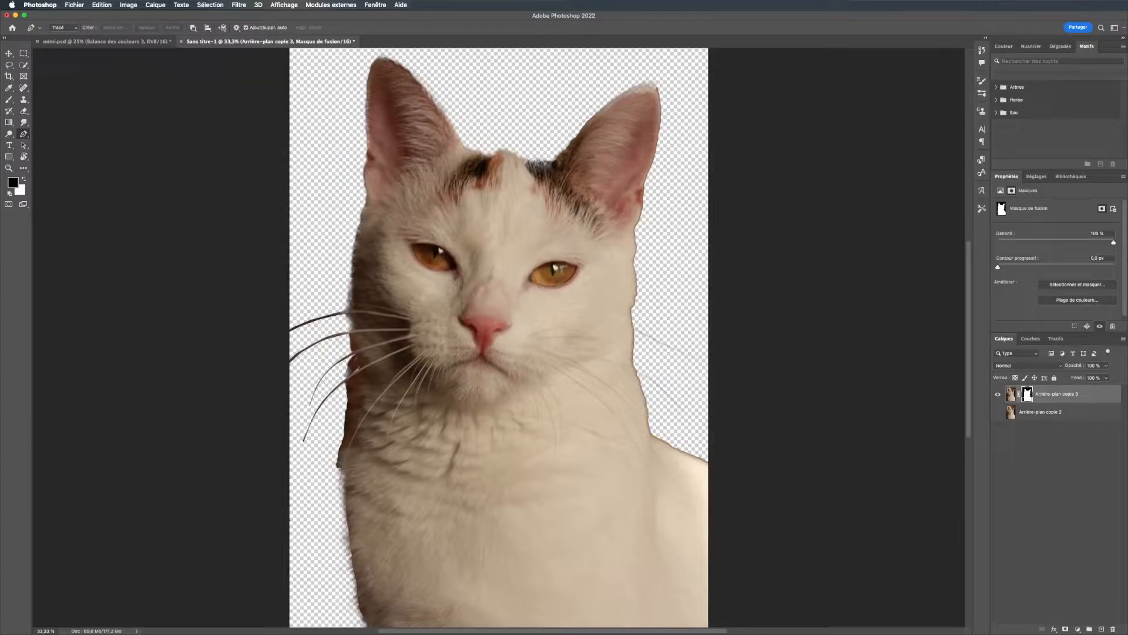
# Switch to the Brush tool, reduce its soft round tip and set its opacity to 100 %.
pyautogui.press('b')
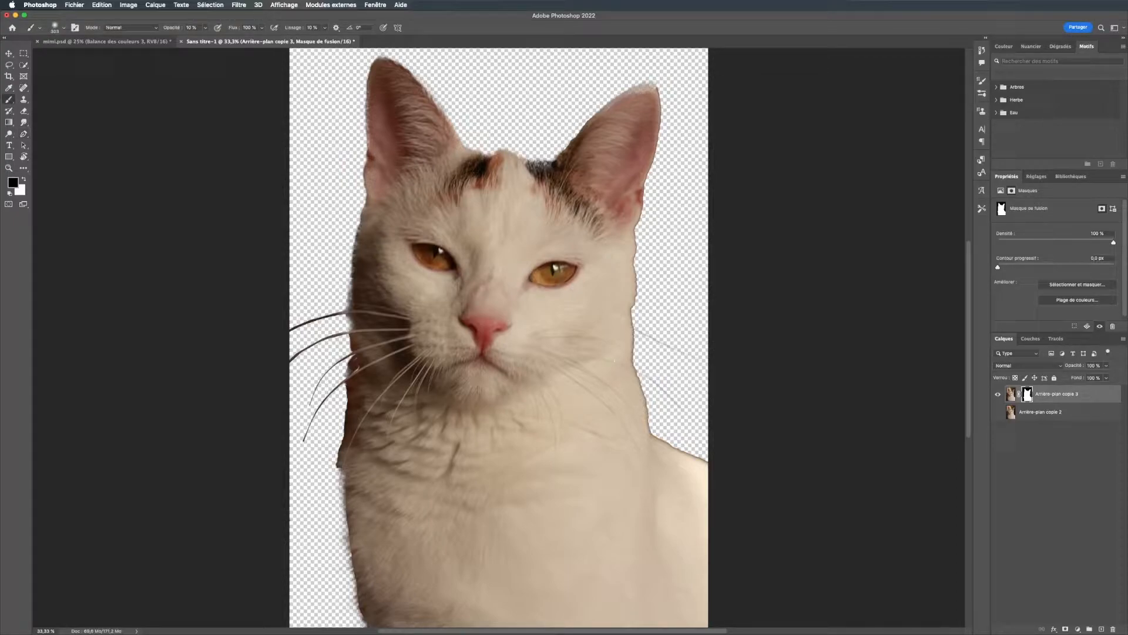
pyautogui.rightClick(357, 369)
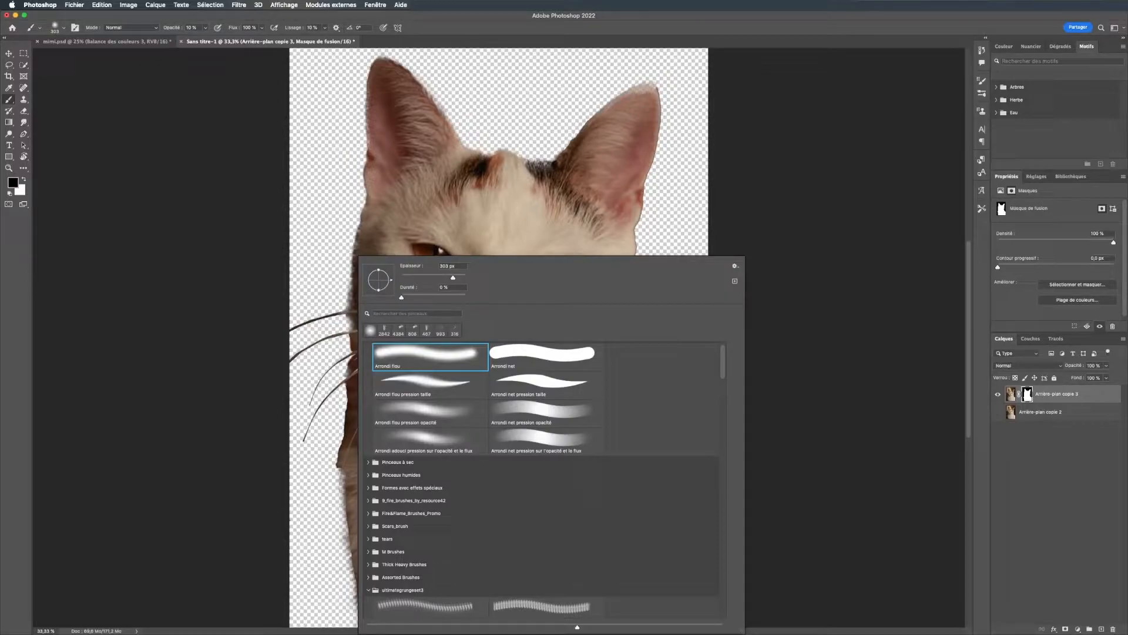
pyautogui.click(415, 277)
pyautogui.press('Return')
pyautogui.click(356, 367)
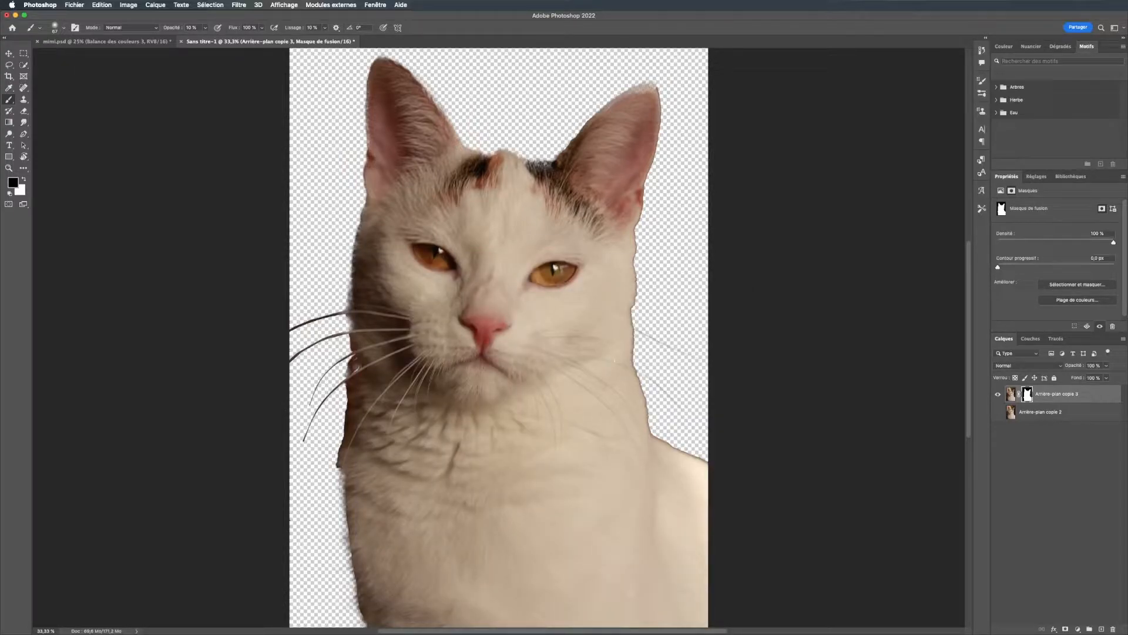
pyautogui.press('x')
pyautogui.click(205, 28)
pyautogui.moveTo(205, 37); pyautogui.dragTo(242, 38)
# Retouch the layer mask along the cat's left cheek at the whisker roots, enlarging the brush and painting in white.
pyautogui.press('x')
pyautogui.click(364, 368)
pyautogui.press('x')
pyautogui.moveTo(363, 368); pyautogui.dragTo(351, 376)
pyautogui.rightClick(371, 376)
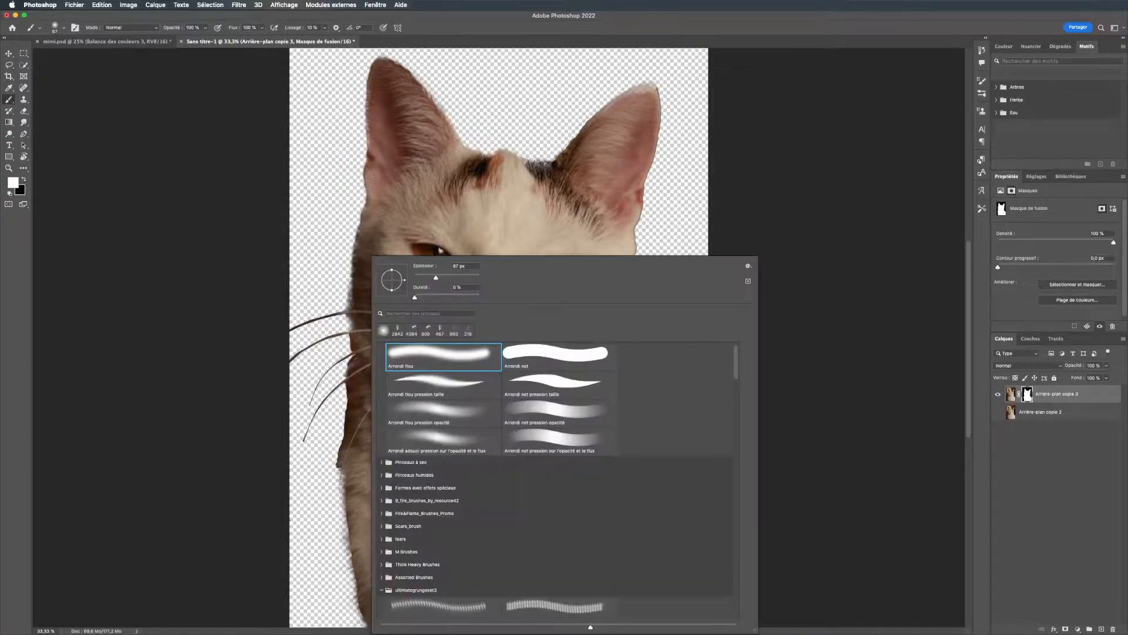
pyautogui.moveTo(436, 278); pyautogui.dragTo(448, 278)
pyautogui.press('Return')
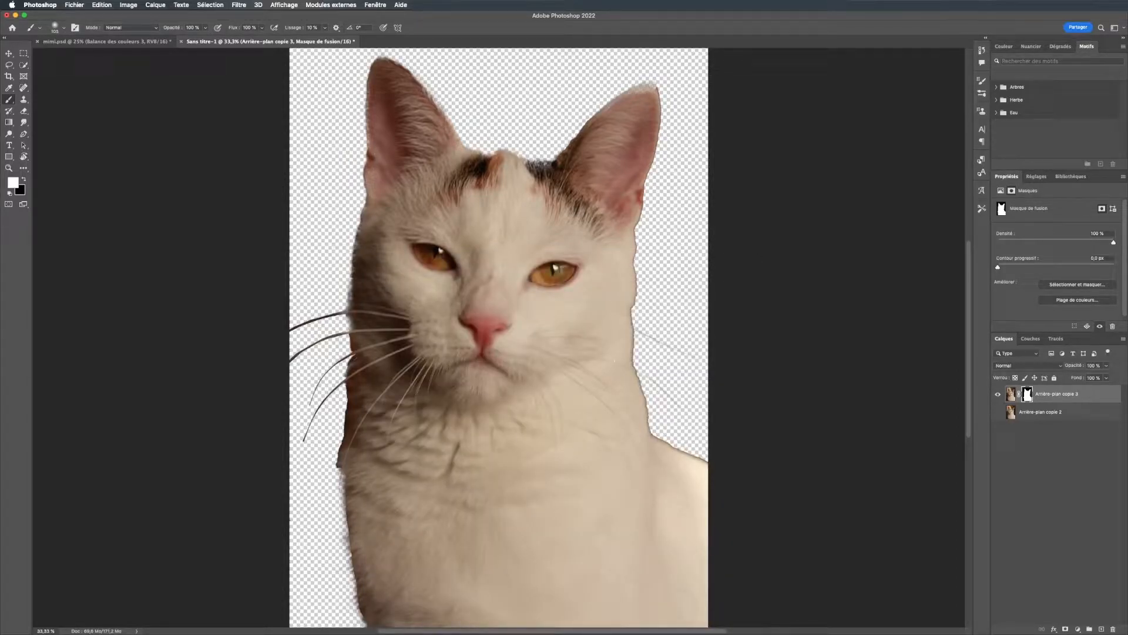
pyautogui.moveTo(354, 327); pyautogui.dragTo(354, 348)
# Paint black on the mask to remove background fringes from the left chest edge, the right shoulder and the right side of the neck.
pyautogui.press('x')
pyautogui.moveTo(340, 467); pyautogui.dragTo(342, 442)
pyautogui.moveTo(704, 462)
pyautogui.mouseDown()
pyautogui.moveTo(651, 434)
pyautogui.moveTo(629, 332)
pyautogui.moveTo(657, 439)
pyautogui.mouseUp()
pyautogui.press('x')
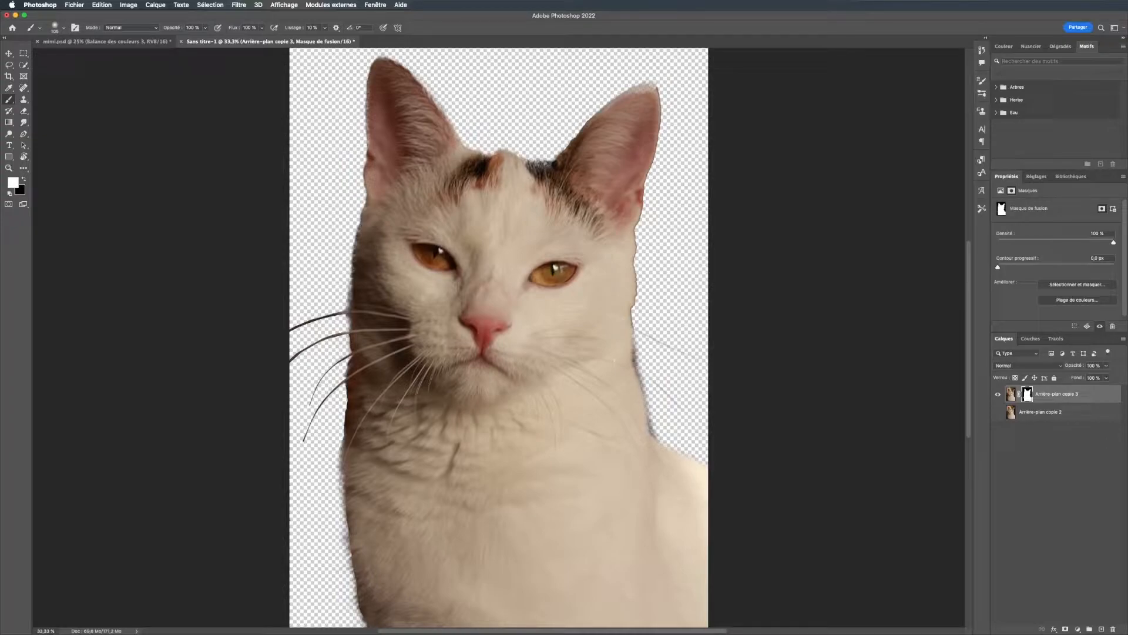
pyautogui.press('x')
pyautogui.moveTo(644, 373)
pyautogui.mouseDown()
pyautogui.moveTo(638, 347)
pyautogui.moveTo(644, 373)
pyautogui.mouseUp()
pyautogui.moveTo(655, 425); pyautogui.dragTo(653, 413)
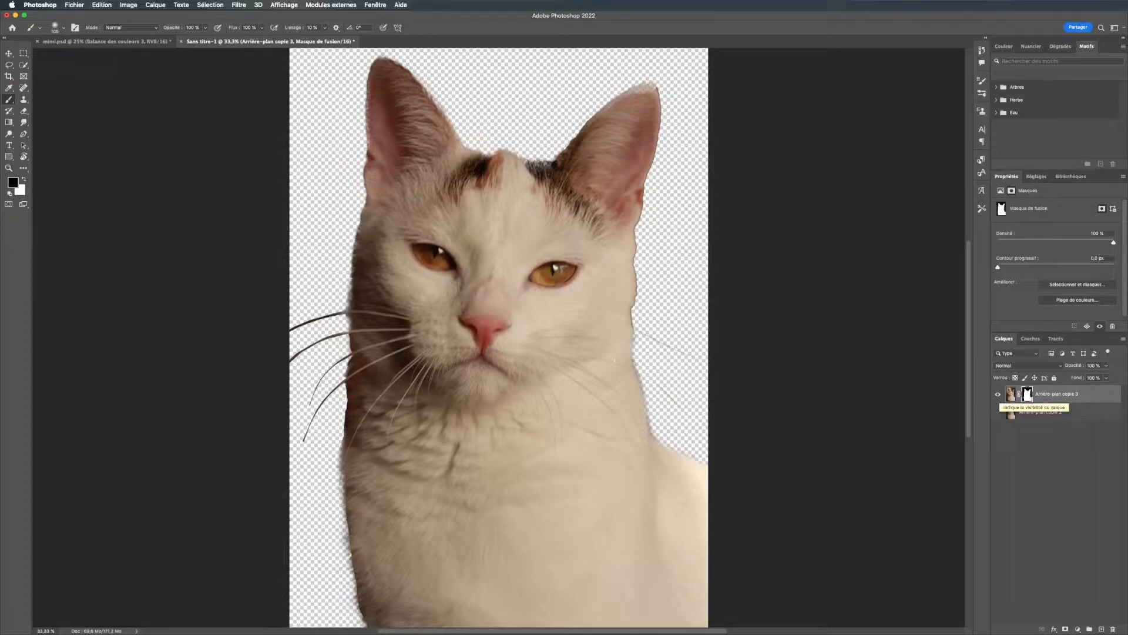
# Hide Arrière-plan copie 3 and create a new empty layer placed between the two cat photo layers.
pyautogui.click(998, 395)
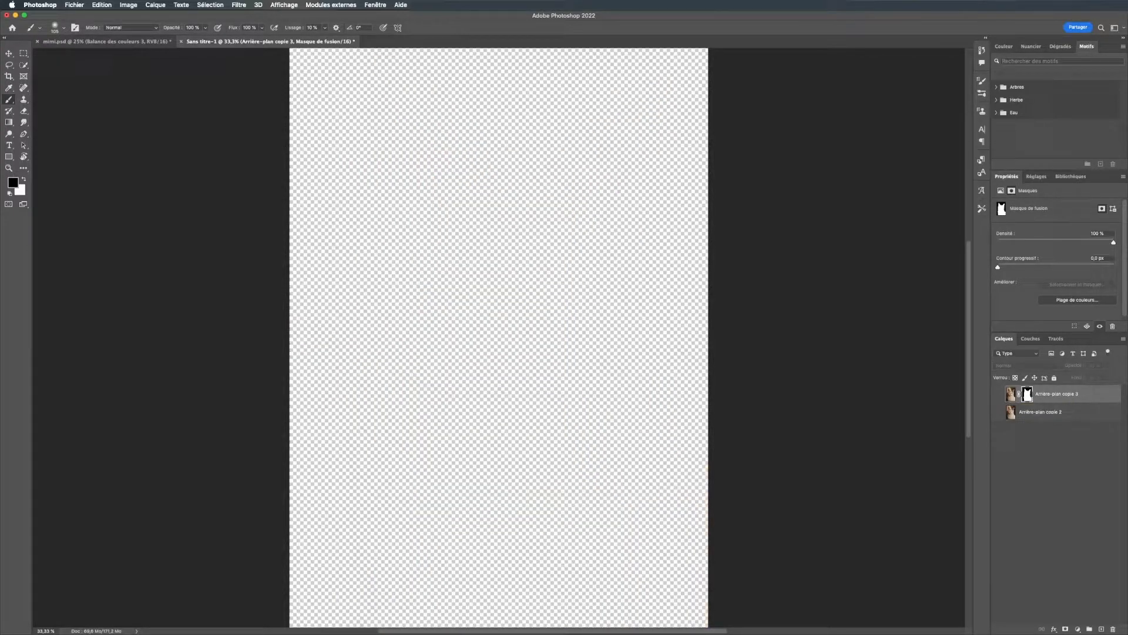
pyautogui.press('alt+shift+super+n')
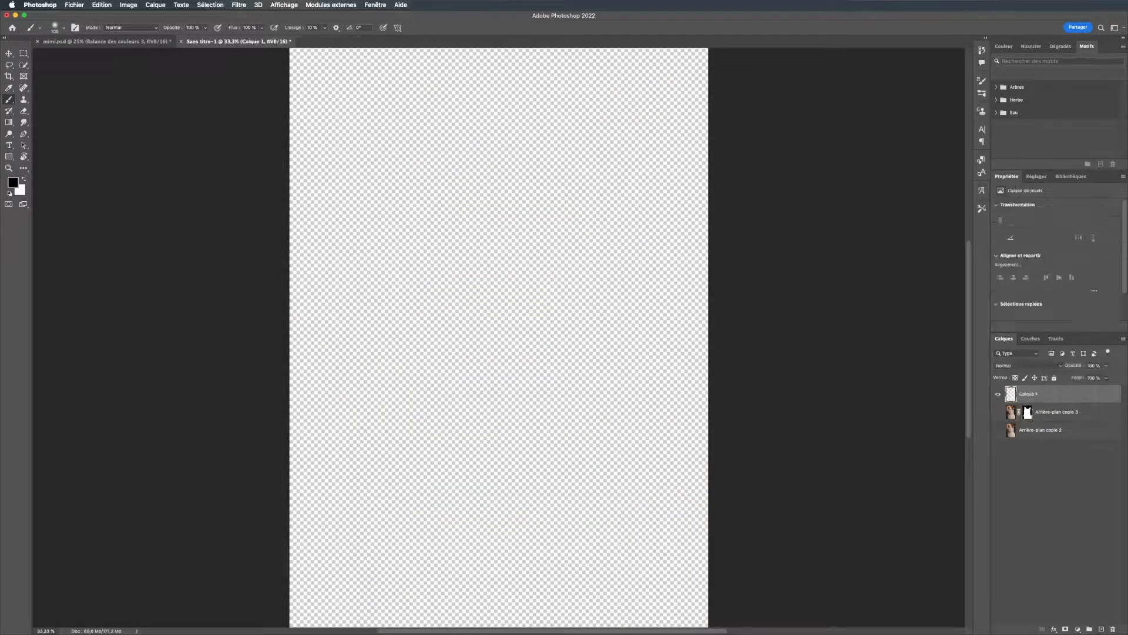
pyautogui.moveTo(1040, 395); pyautogui.dragTo(1040, 422)
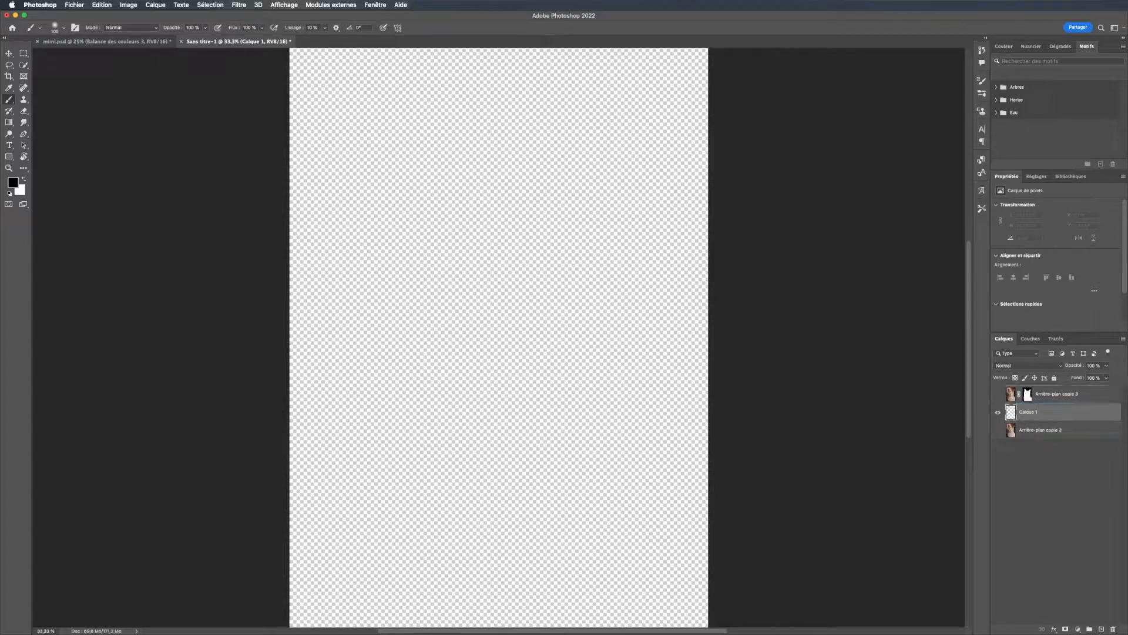
# Check the visibility of Arrière-plan copie 2 and compare with the fire background of the finished mimi.psd before returning to Sans titre-1.
pyautogui.click(997, 430)
pyautogui.click(997, 430)
pyautogui.click(997, 430)
pyautogui.click(998, 430)
pyautogui.click(107, 42)
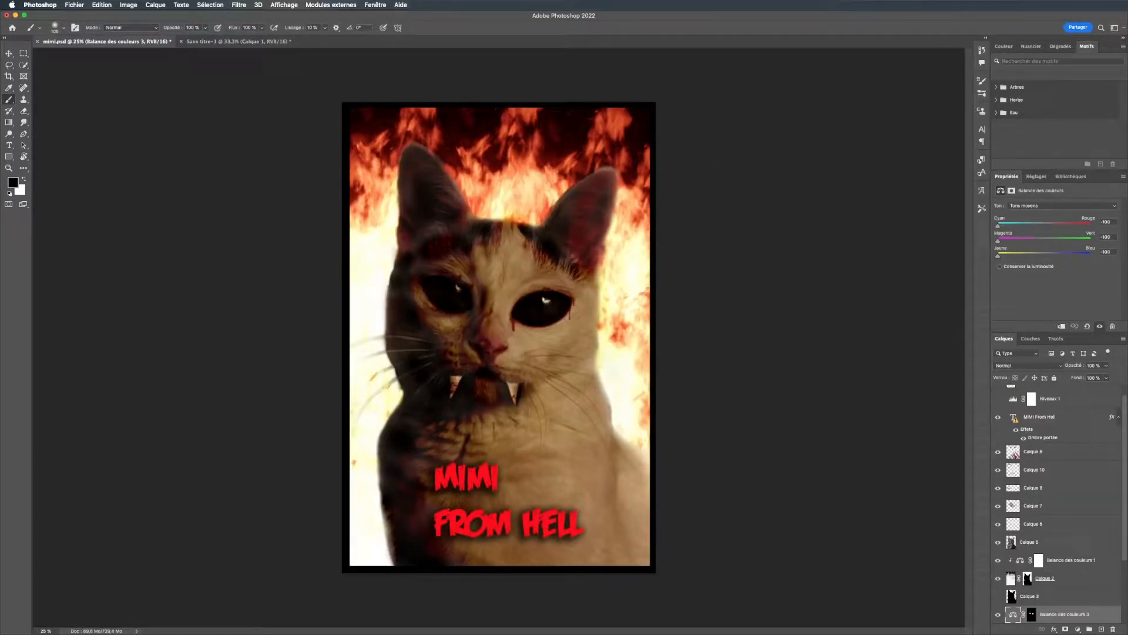
pyautogui.click(237, 41)
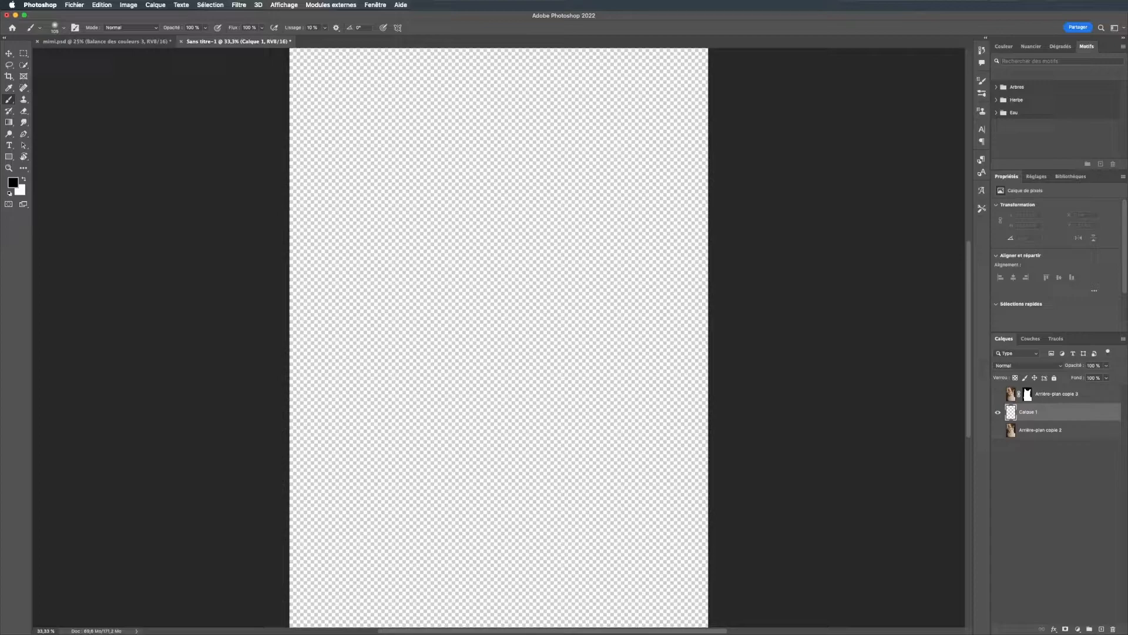
# Import the brush file 20 Fire Brushes.abr from the Bureau folder into the brush presets.
pyautogui.rightClick(322, 156)
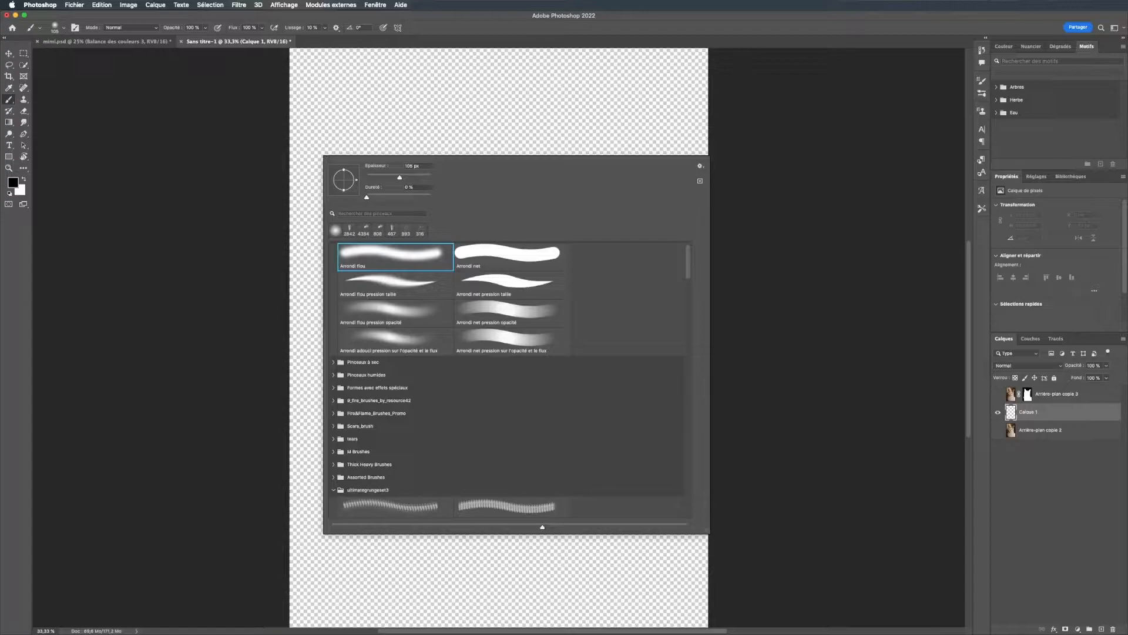
pyautogui.click(700, 166)
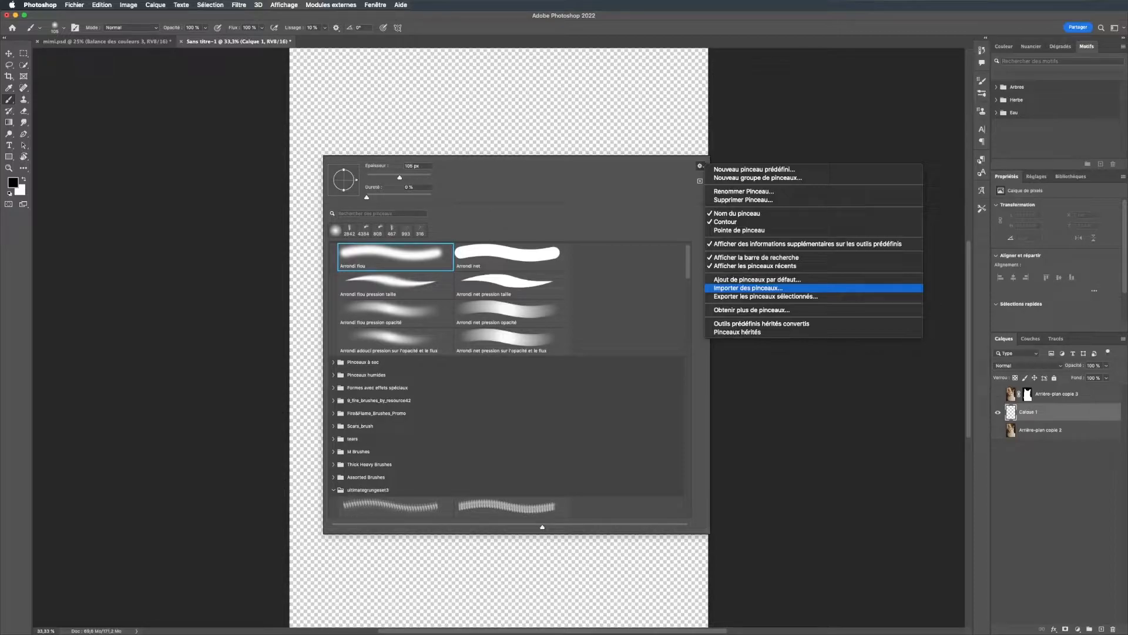
pyautogui.click(748, 288)
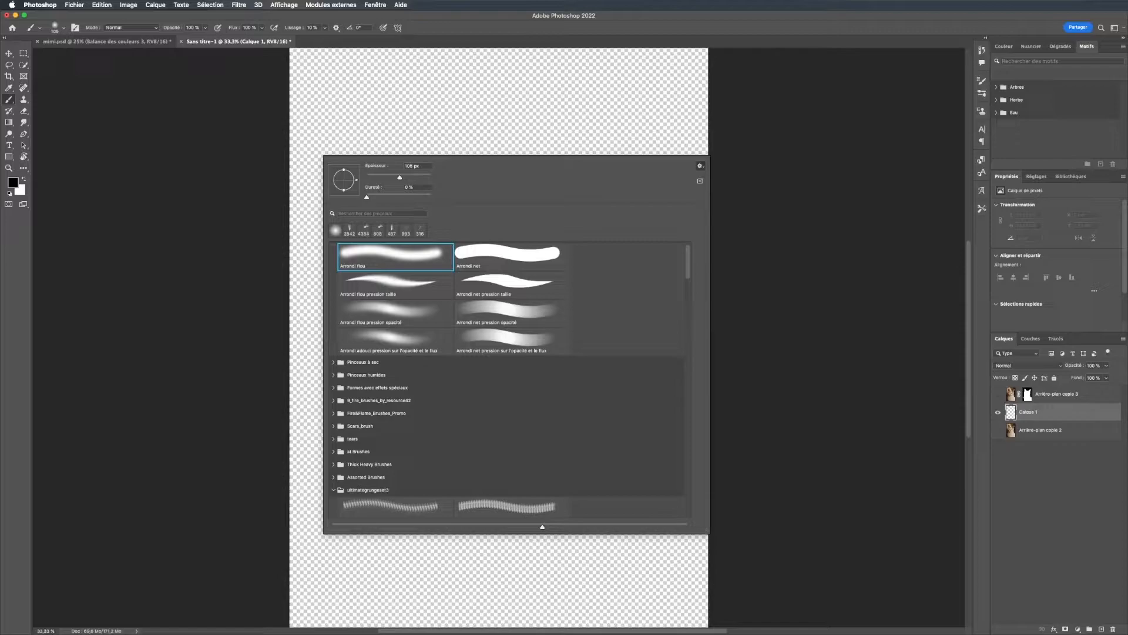
pyautogui.click(450, 261)
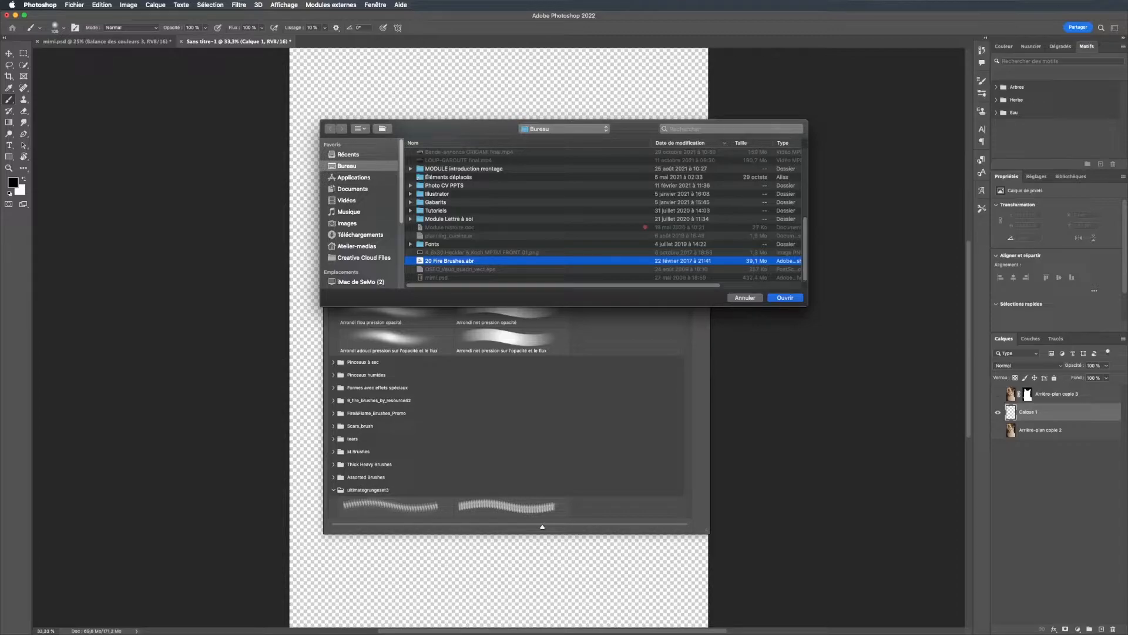
pyautogui.press('Return')
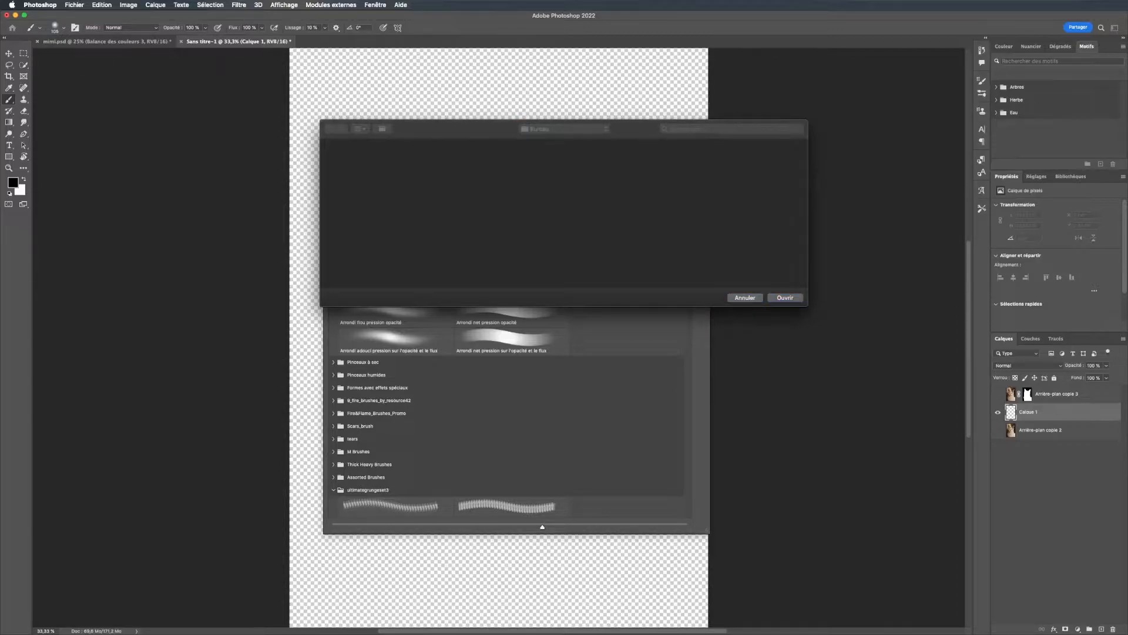
# Collapse the ultimategrungeset3 brush group and expand the 20 Fire Brushes group.
pyautogui.scroll(-5, 508, 379)
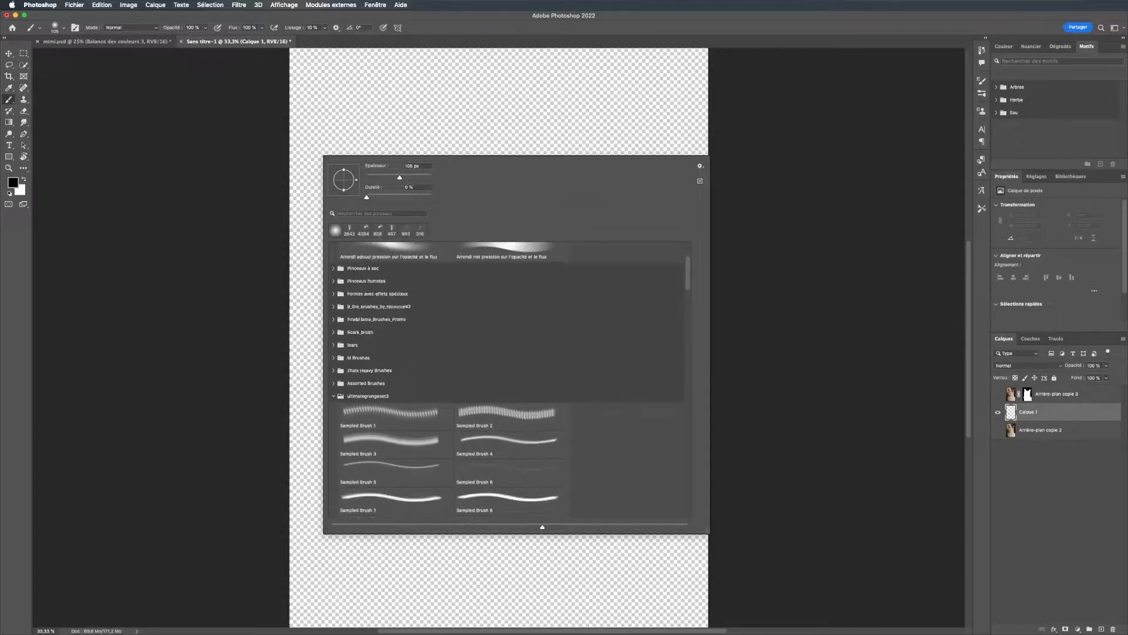
pyautogui.click(333, 347)
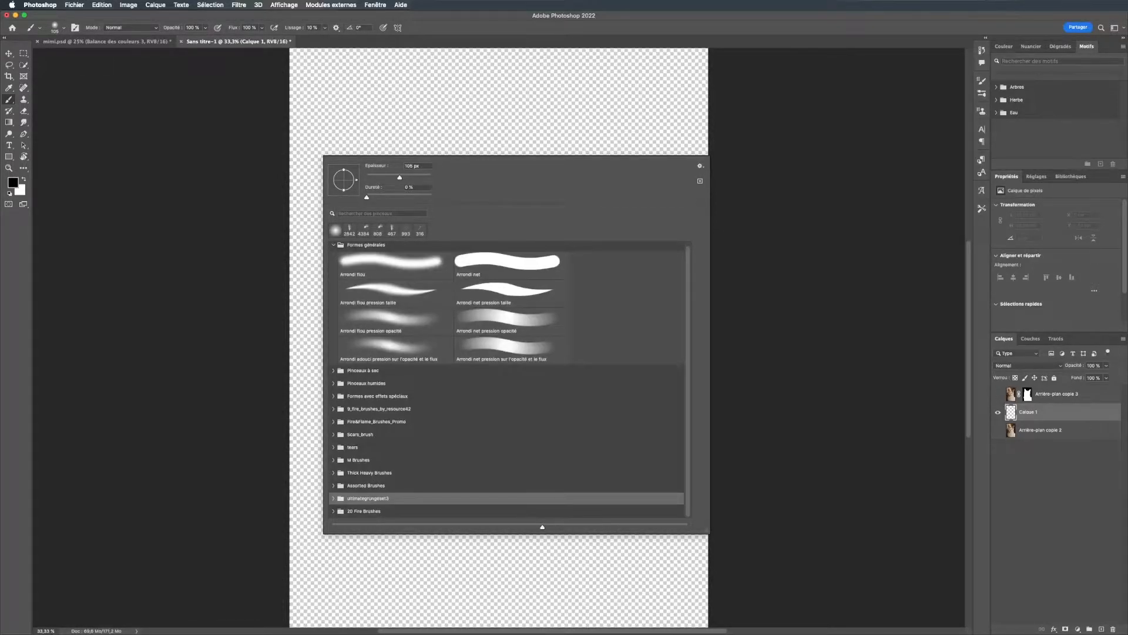
pyautogui.click(334, 511)
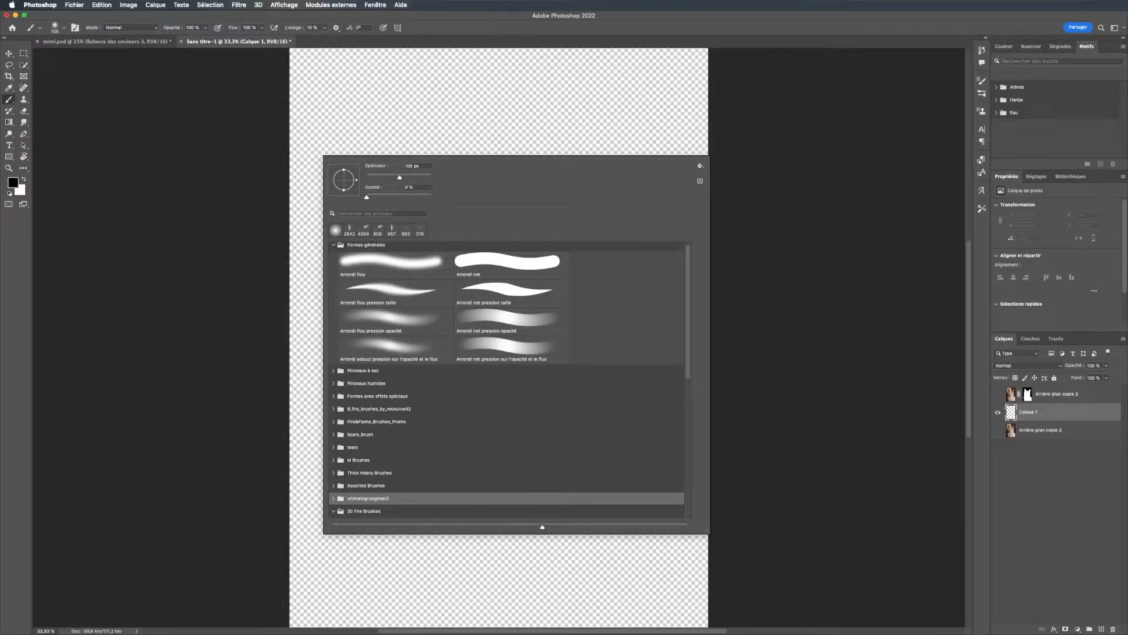
# Preview several tips in the 20 Fire Brushes group and select the Fire 20 brush.
pyautogui.scroll(-10, 505, 382)
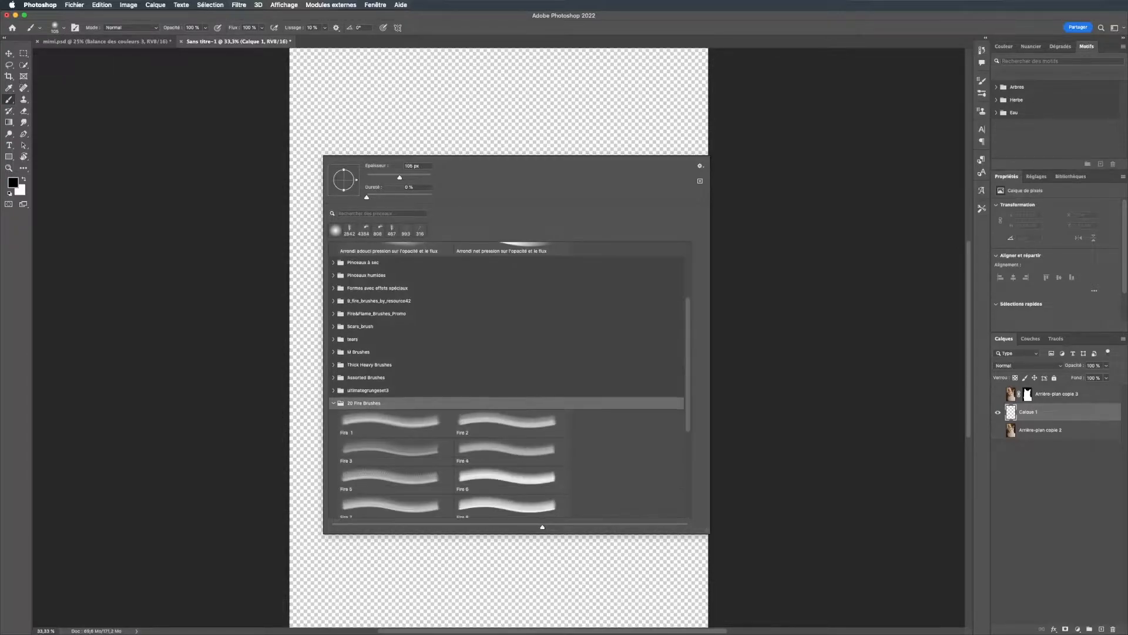
pyautogui.click(390, 436)
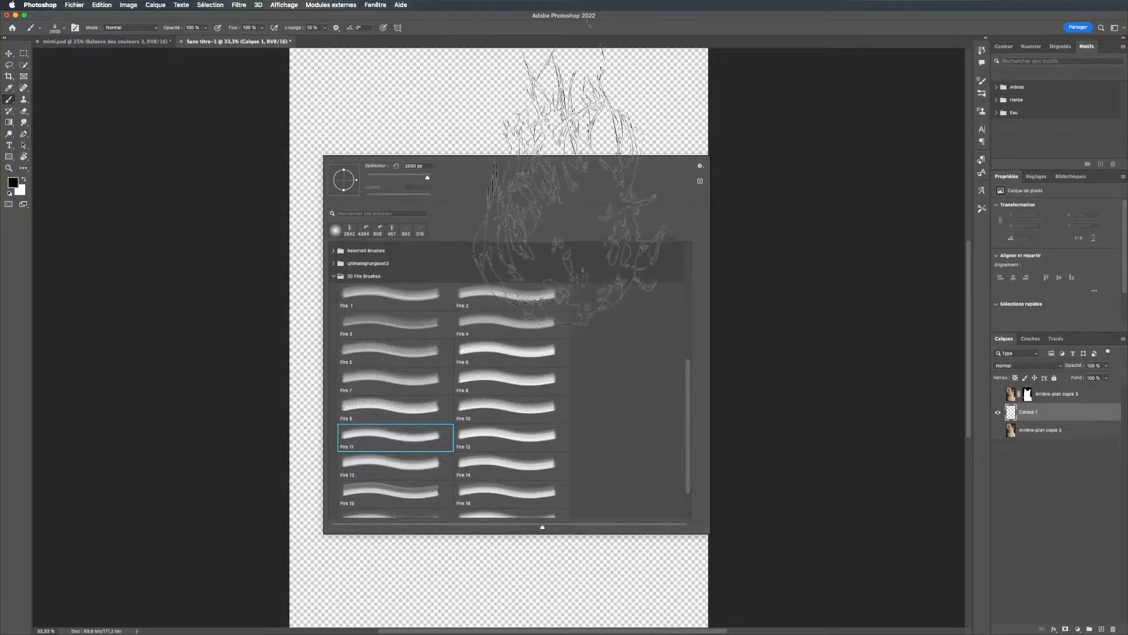
pyautogui.click(505, 379)
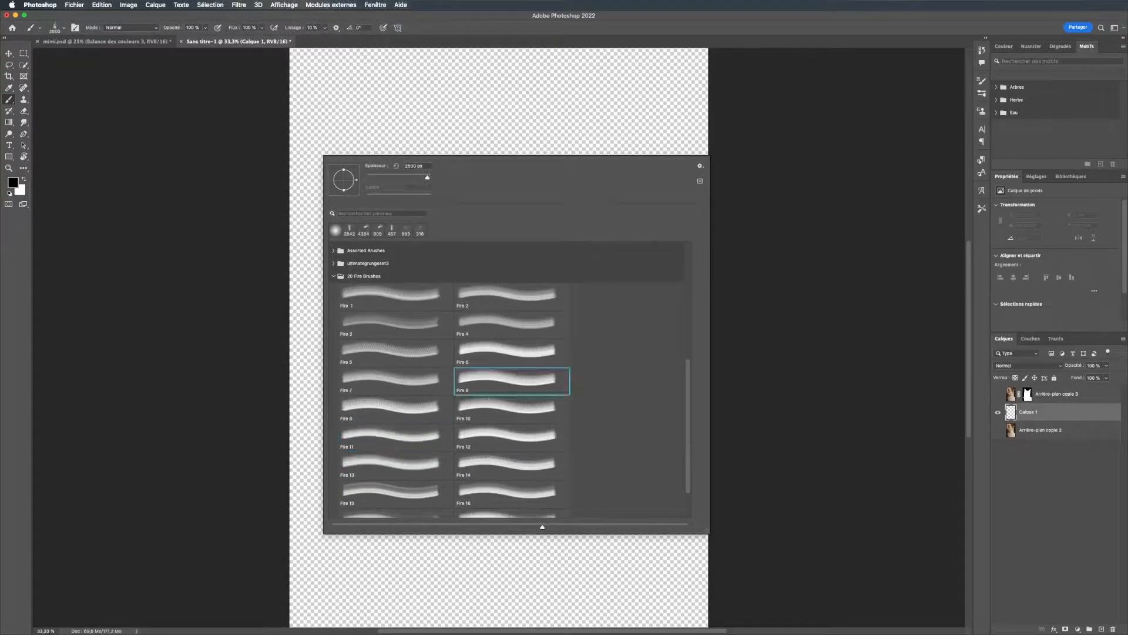
pyautogui.click(505, 464)
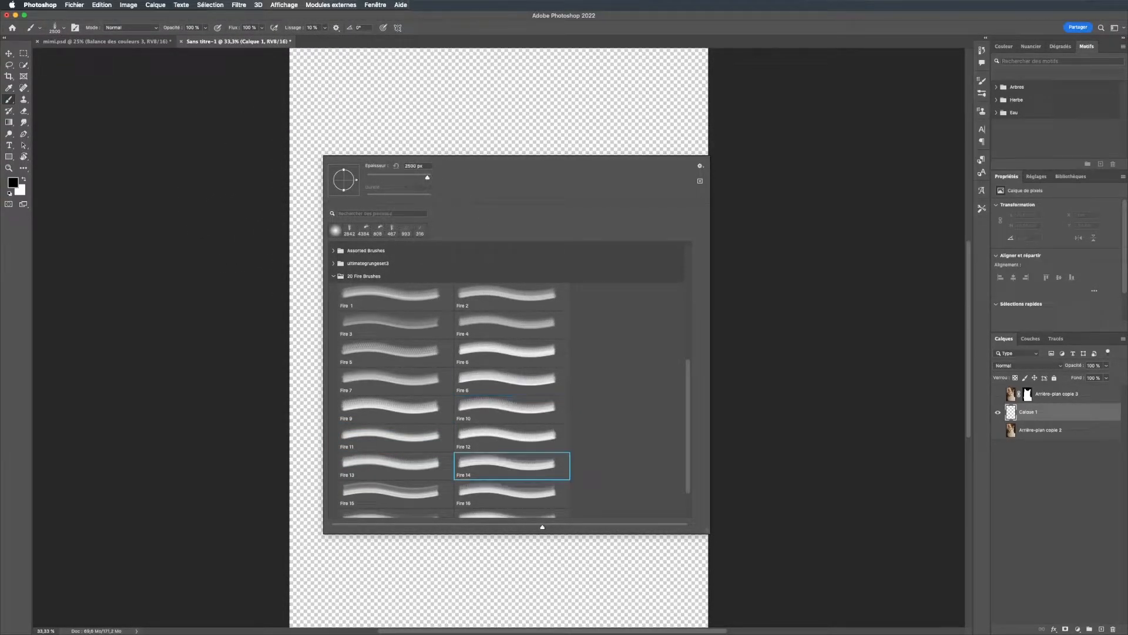
pyautogui.click(506, 493)
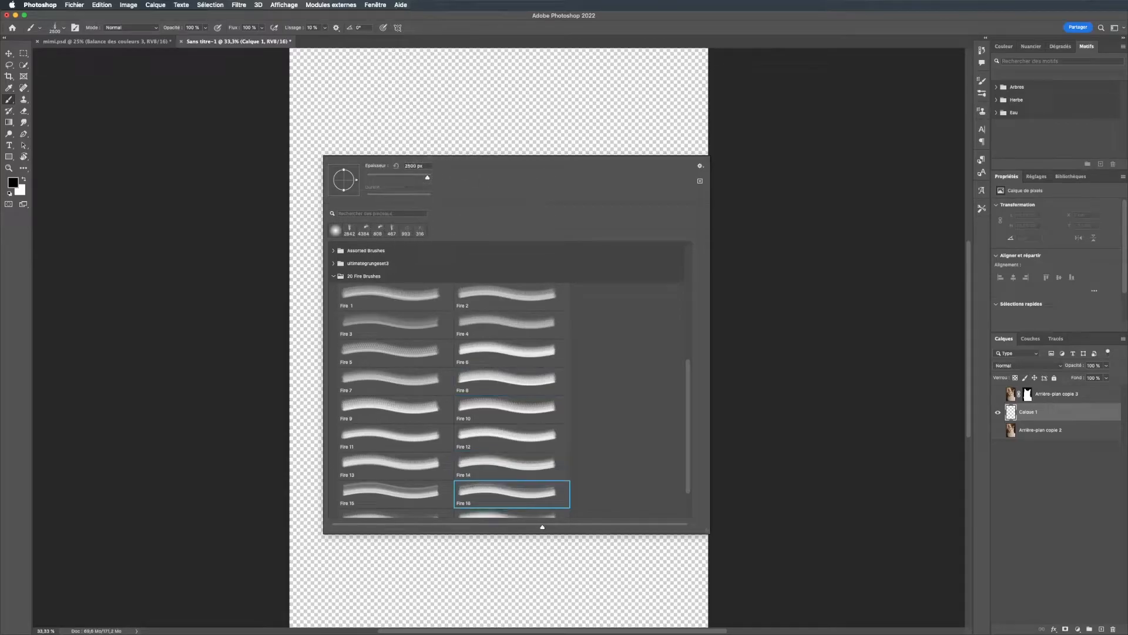
pyautogui.scroll(-2, 508, 382)
pyautogui.click(508, 503)
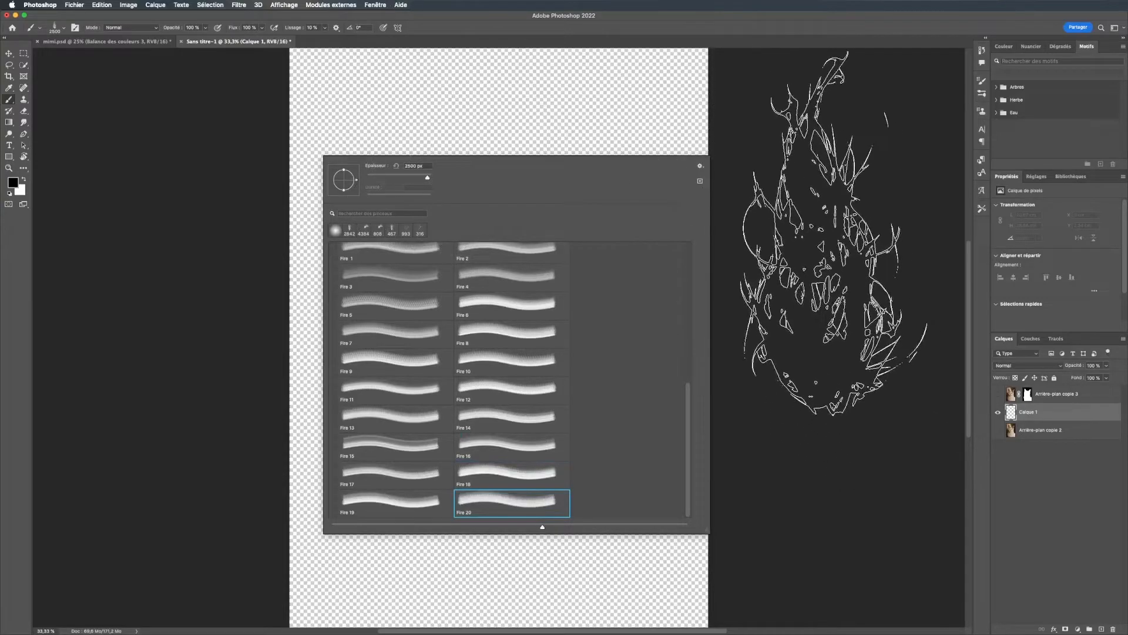
pyautogui.rightClick(824, 188)
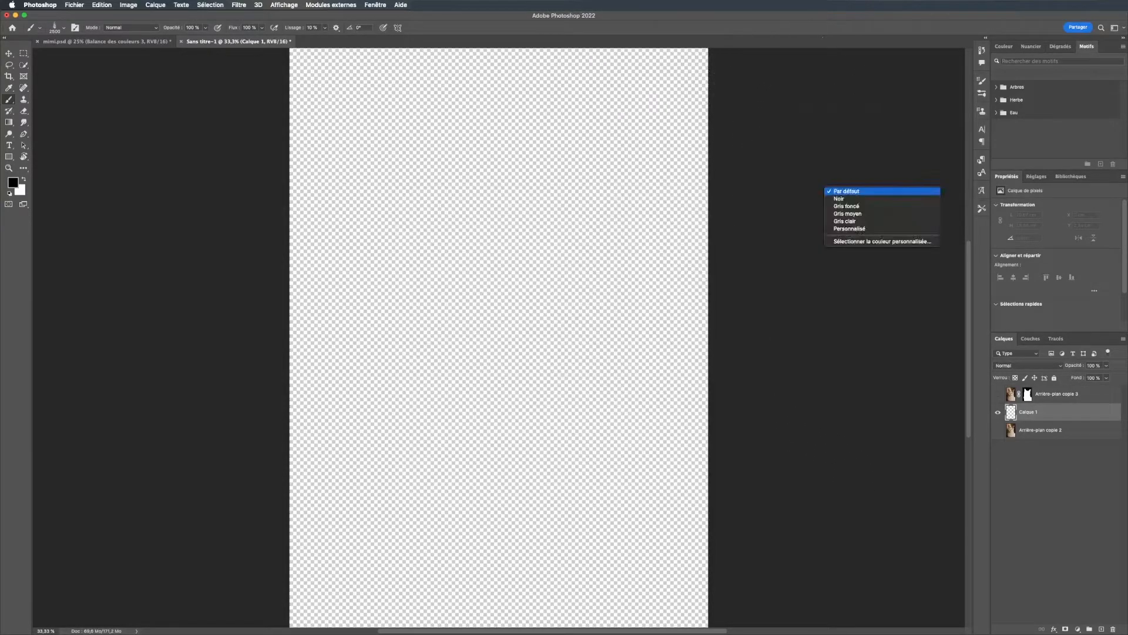
pyautogui.rightClick(786, 283)
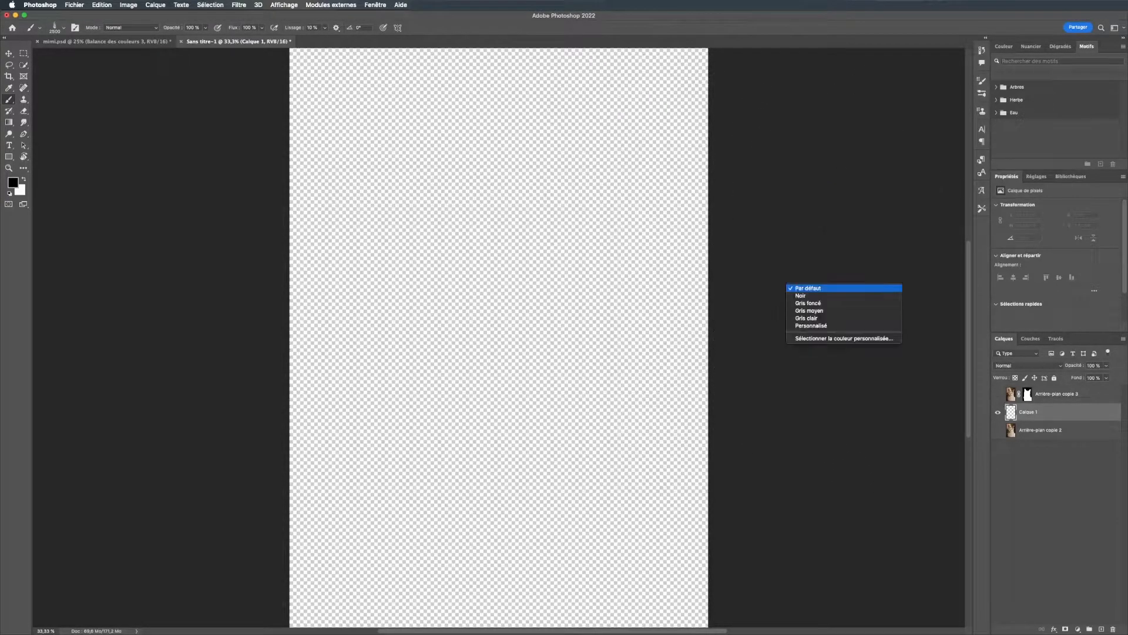
pyautogui.click(755, 330)
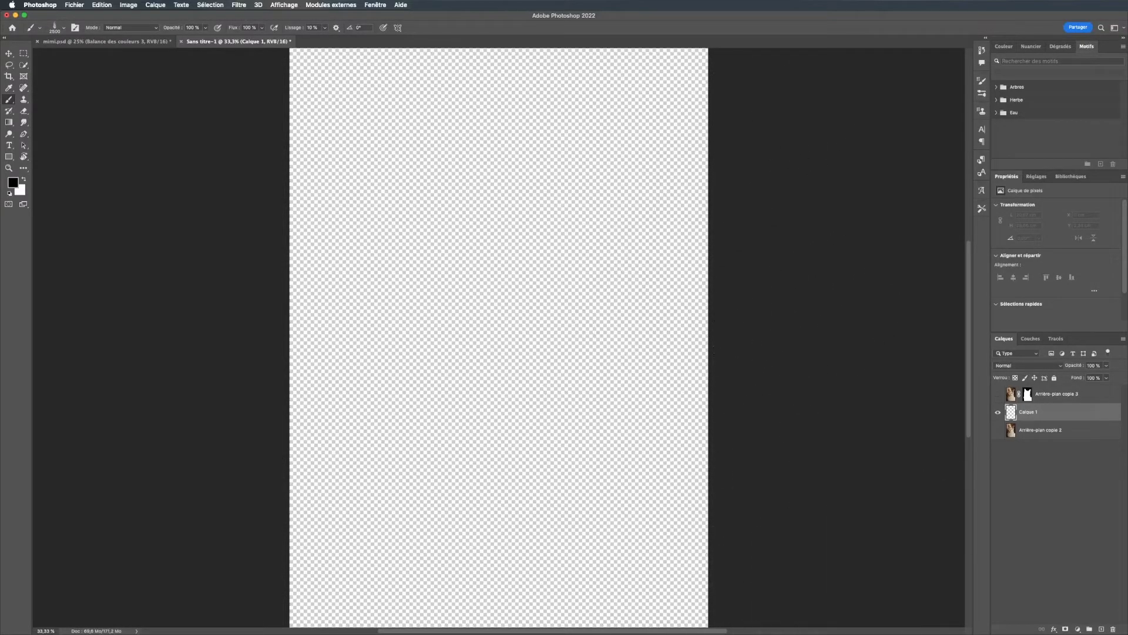
# Make white the foreground colour and fill Calque 1 with the black background colour.
pyautogui.press('x')
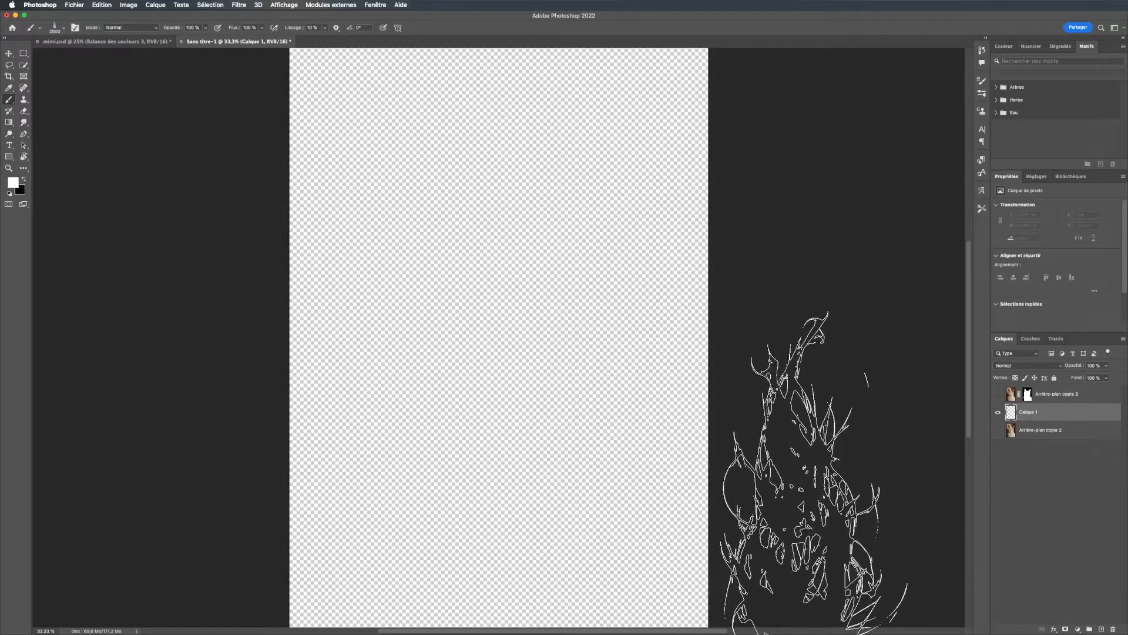
pyautogui.press('super+BackSpace')
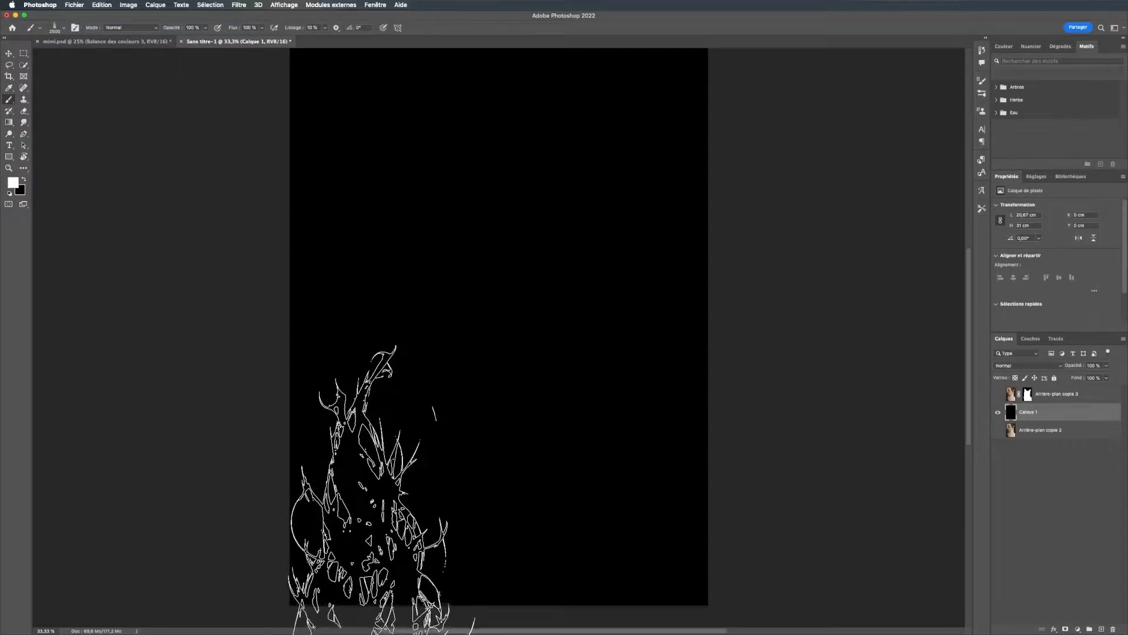
pyautogui.click(346, 511)
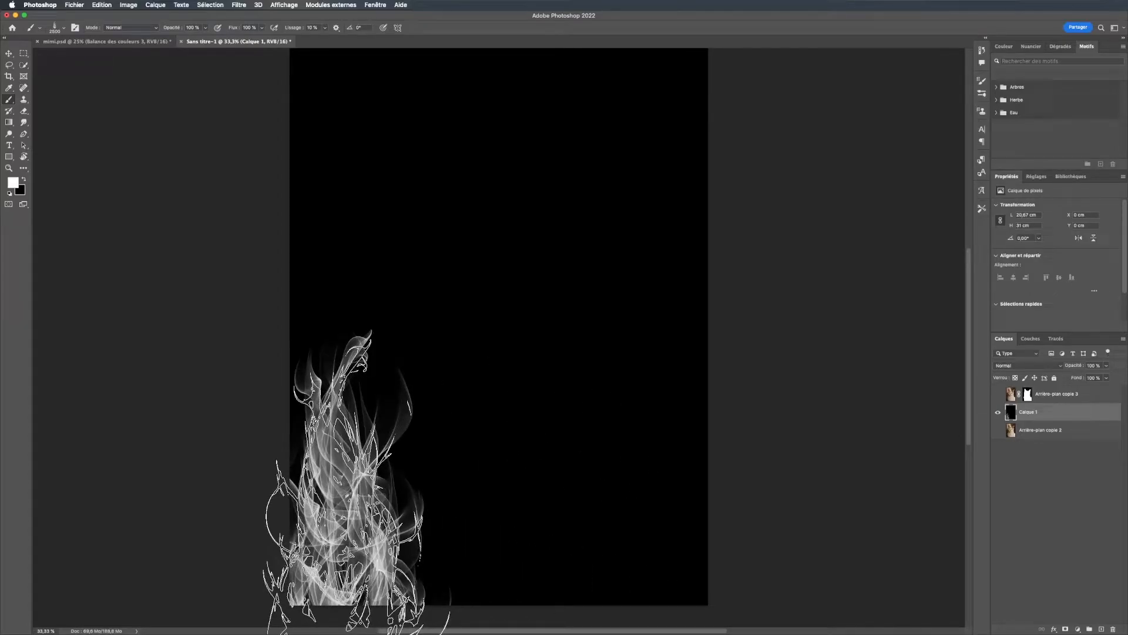
pyautogui.click(350, 506)
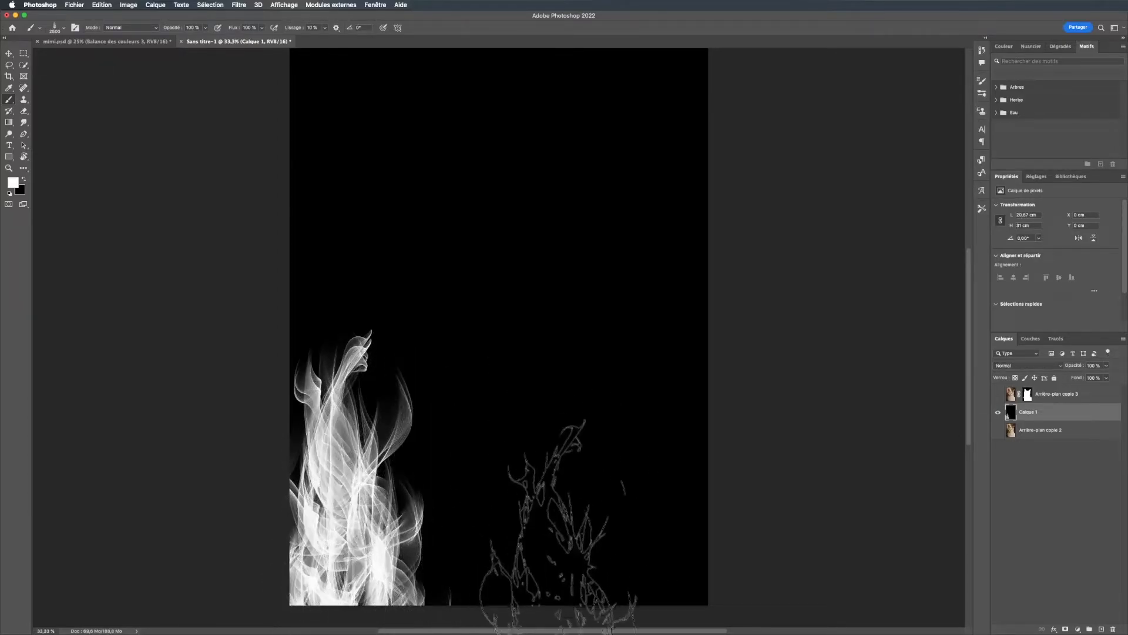
pyautogui.press('super+z')
pyautogui.press('super+z')
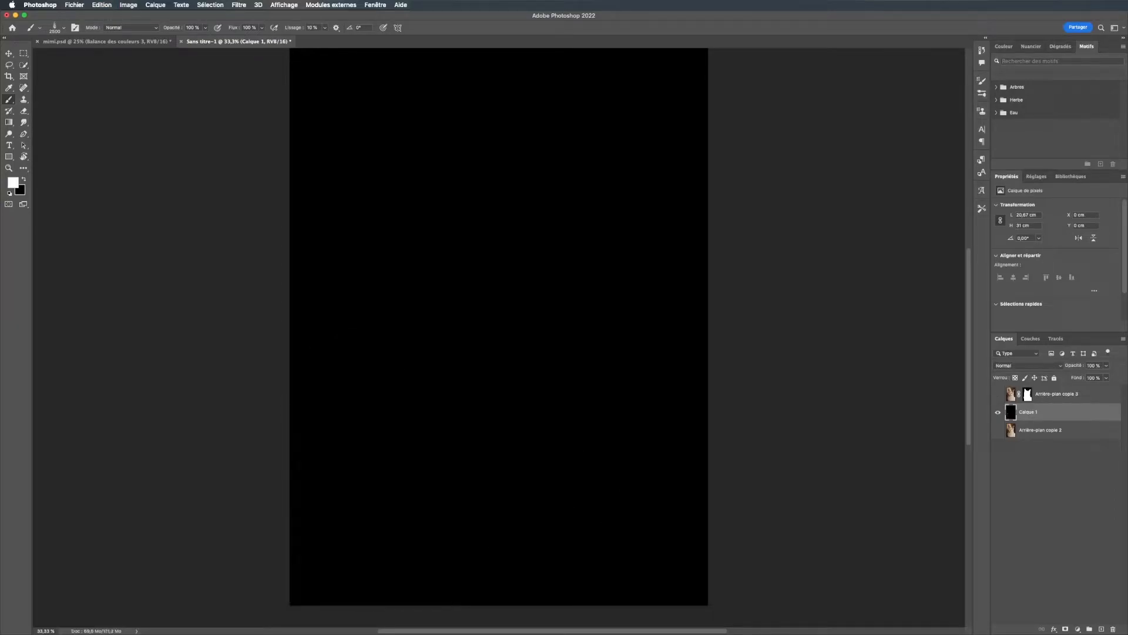
# Stamp white Fire 20 flames along the canvas's bottom edge, doubling the one in the left corner and reaching the right edge.
pyautogui.click(361, 511)
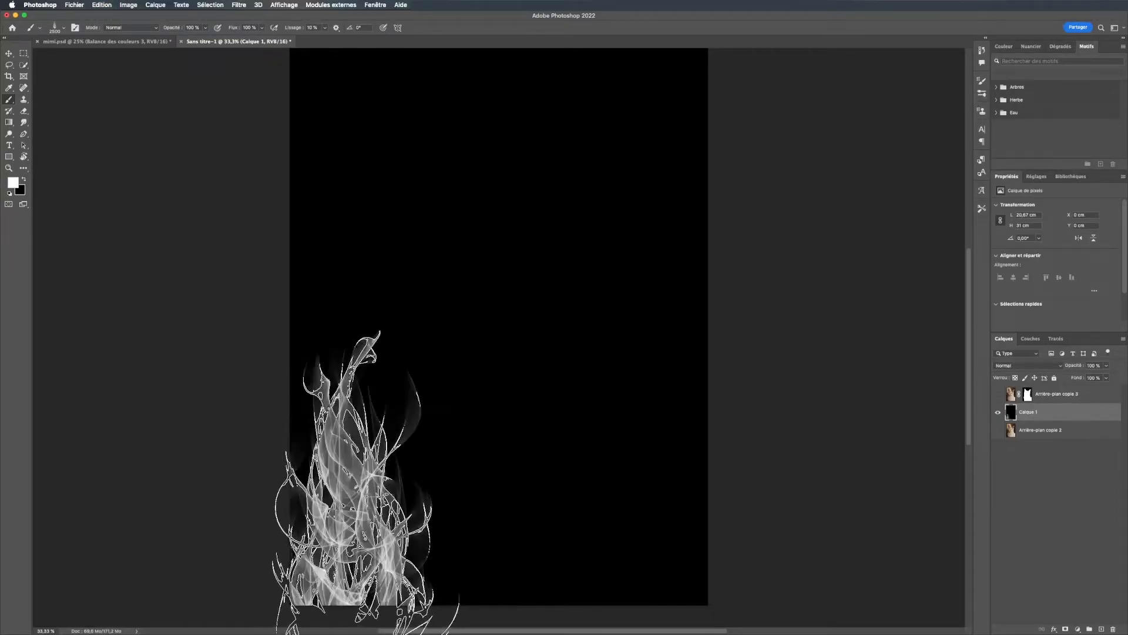
pyautogui.click(361, 511)
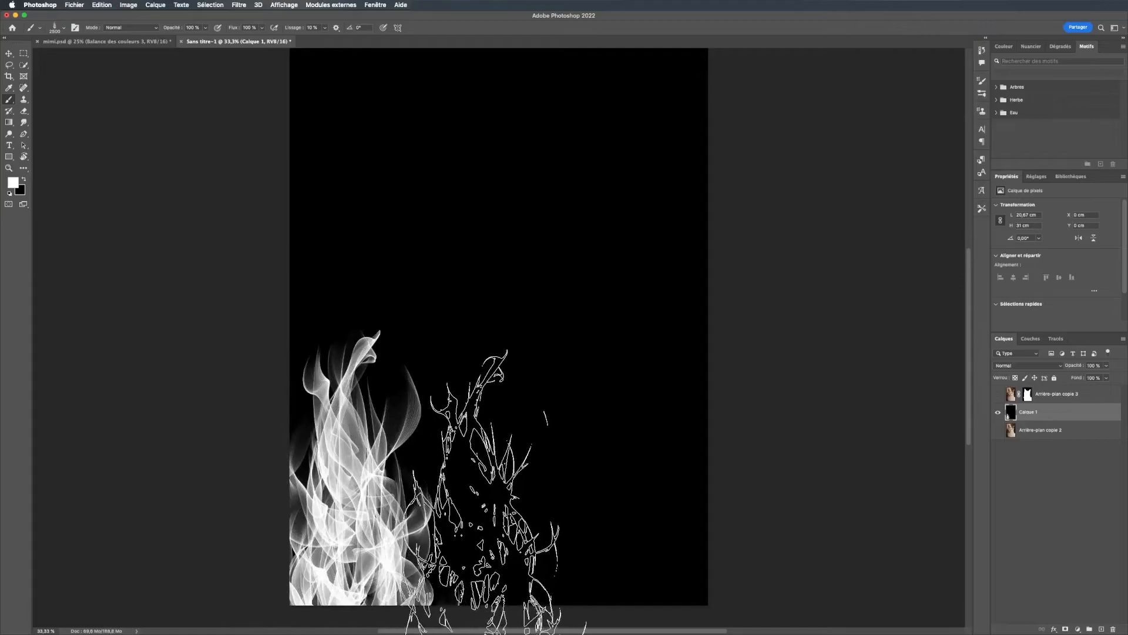
pyautogui.click(486, 601)
pyautogui.click(608, 529)
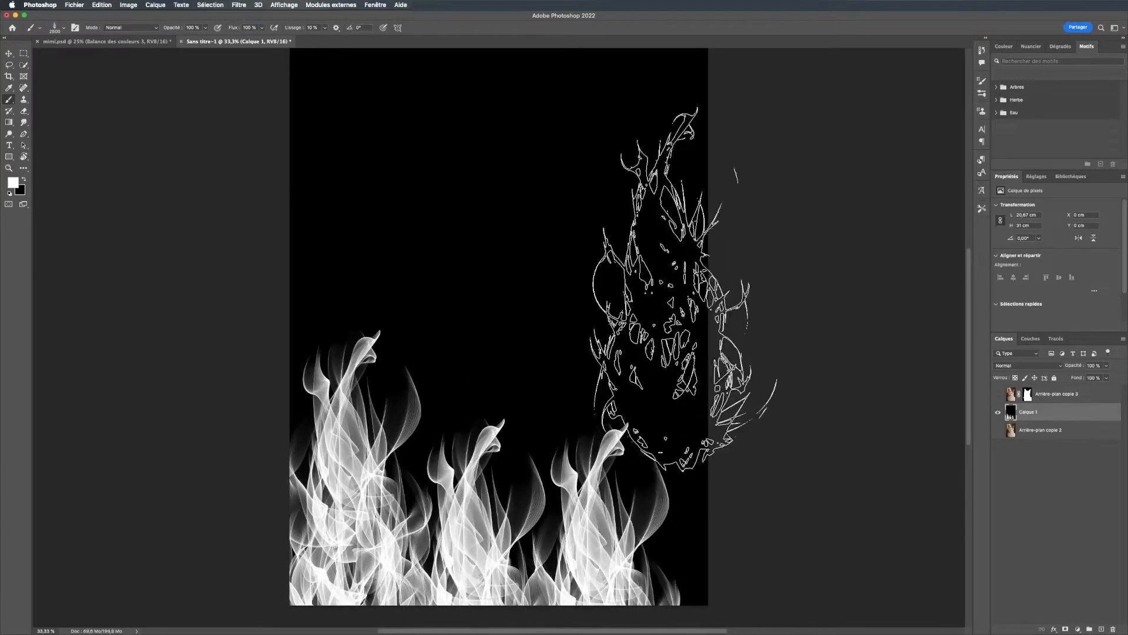
pyautogui.click(717, 470)
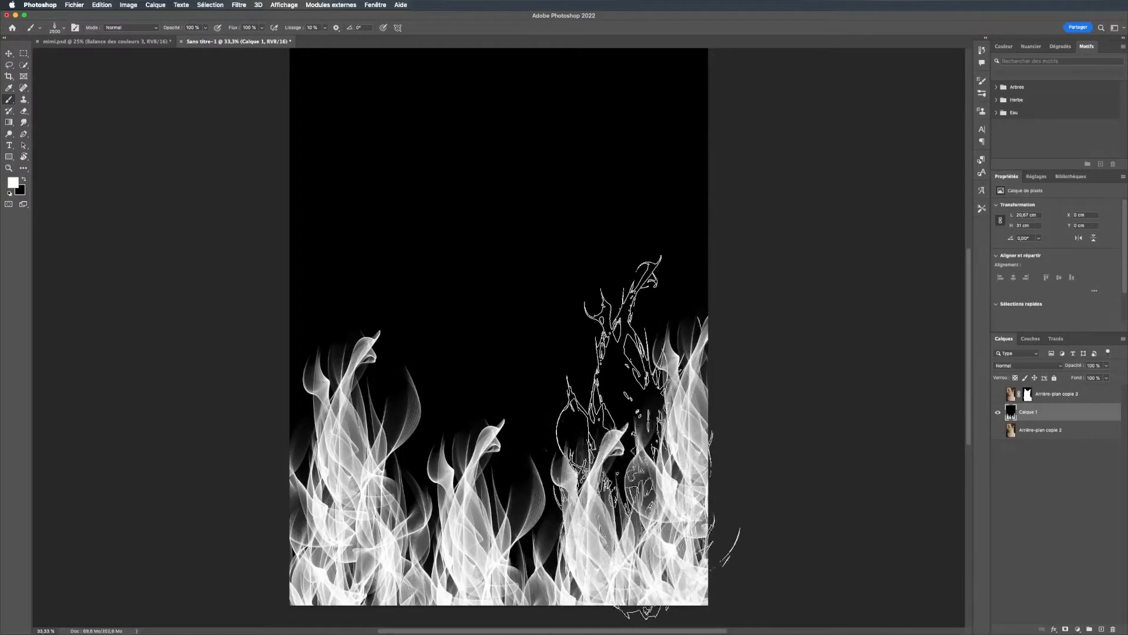
# Select the Fire 11 brush, rotate its tip upside down, and stamp downward flames across the upper left and into the top right corner.
pyautogui.rightClick(497, 258)
pyautogui.click(563, 490)
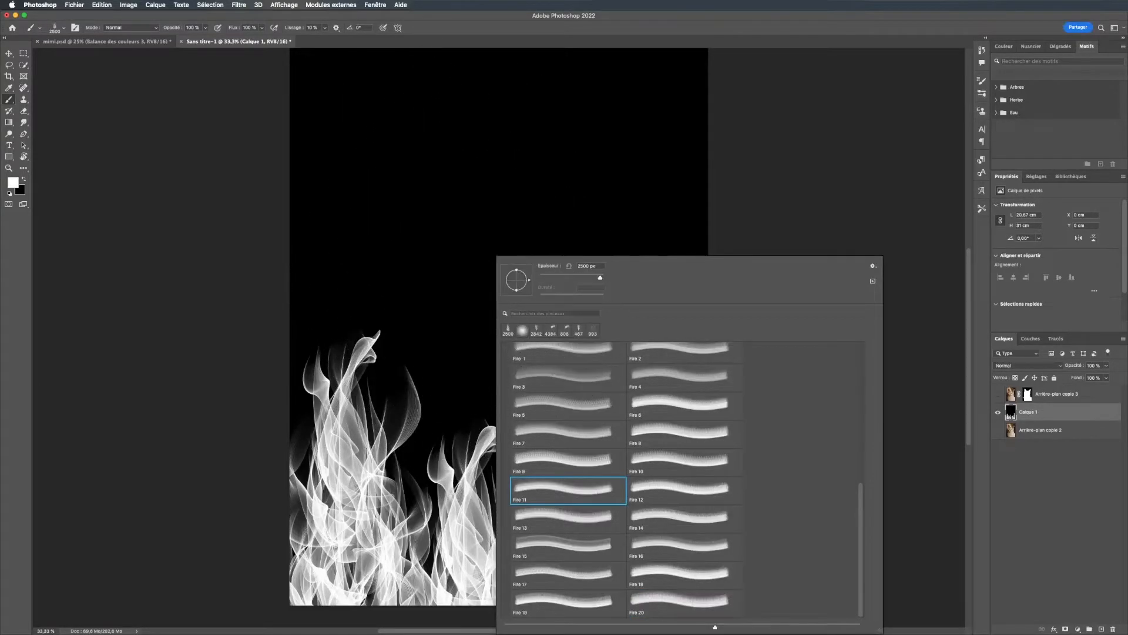
pyautogui.moveTo(523, 290)
pyautogui.mouseDown()
pyautogui.moveTo(515, 267)
pyautogui.moveTo(510, 290)
pyautogui.moveTo(505, 279)
pyautogui.mouseUp()
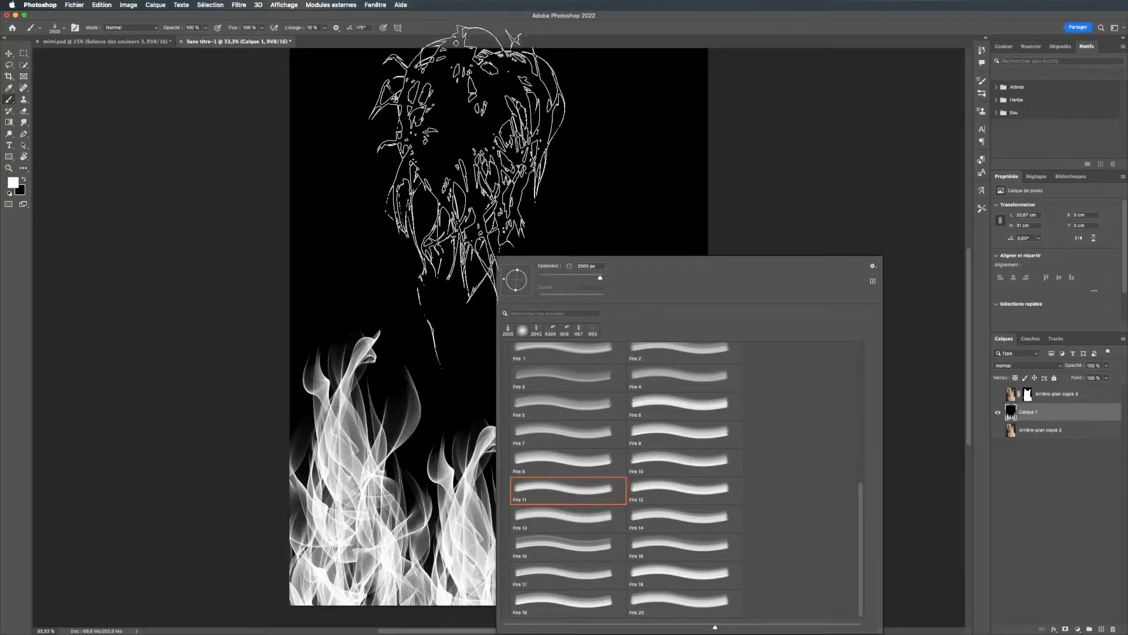
pyautogui.click(348, 114)
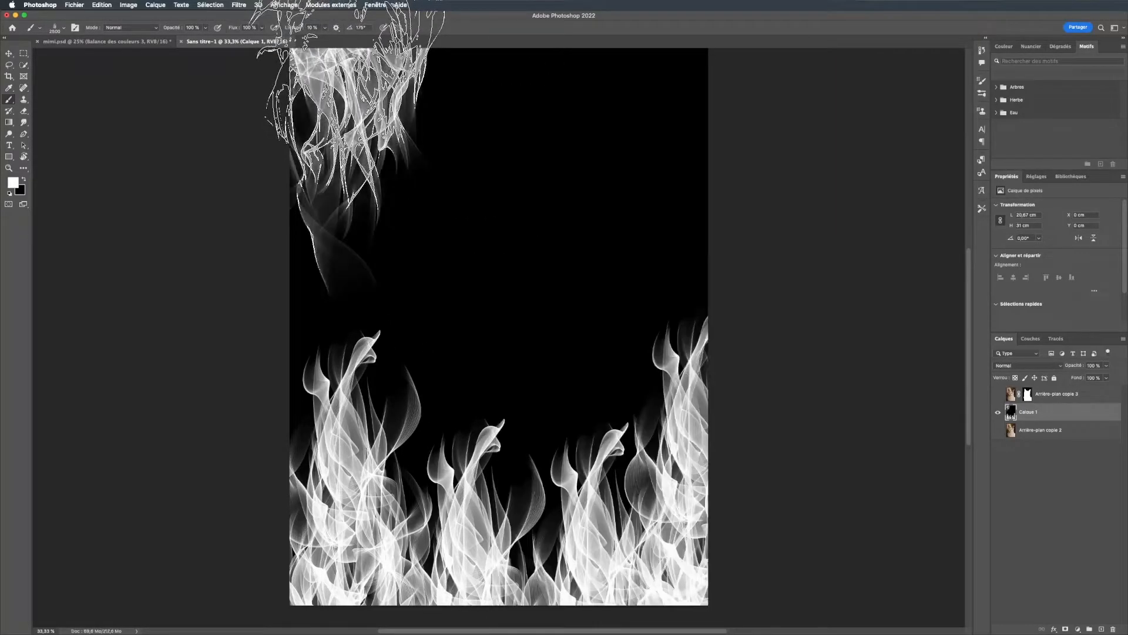
pyautogui.click(457, 98)
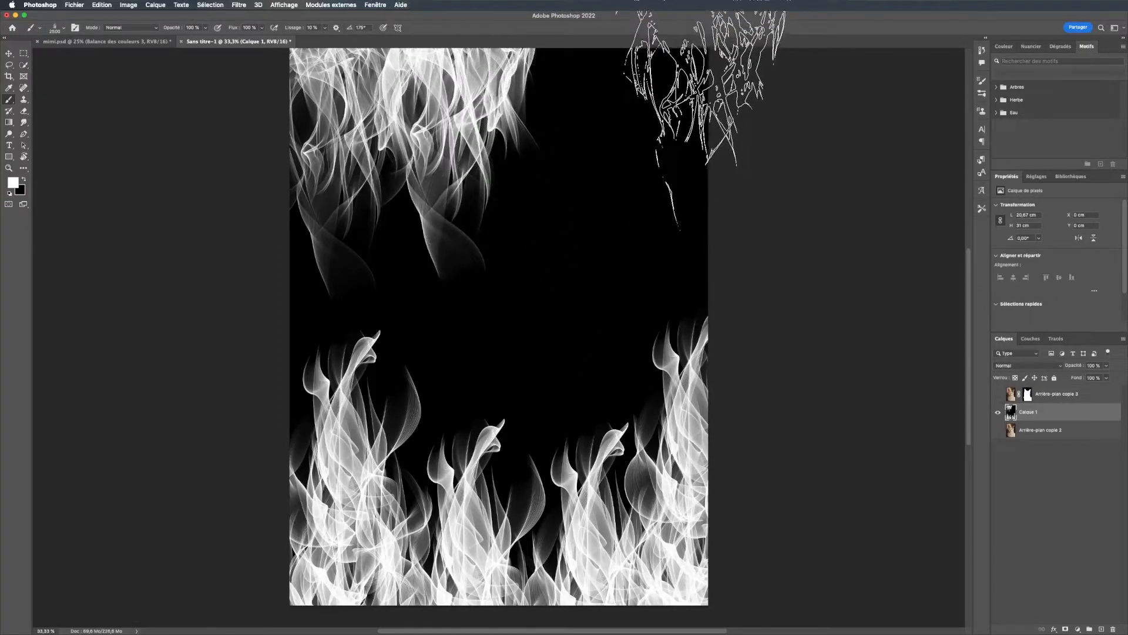
pyautogui.click(716, 113)
# Select Fire 9, enlarge it and rotate it to 172°, and stamp hanging flames over the upper right and upper left of the canvas.
pyautogui.rightClick(618, 171)
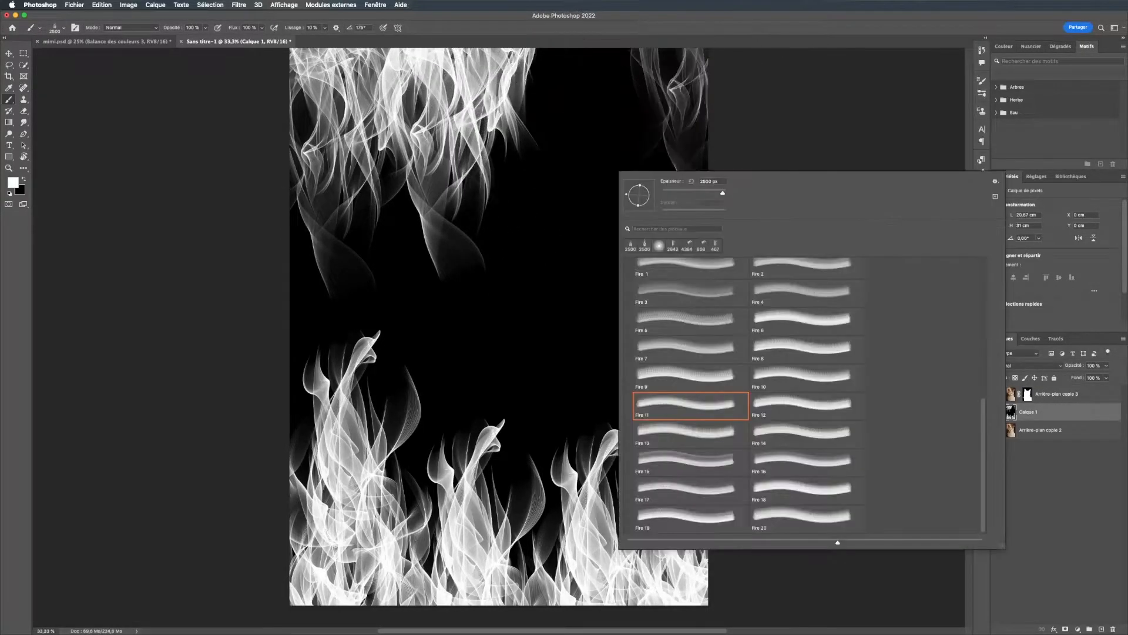
pyautogui.click(684, 376)
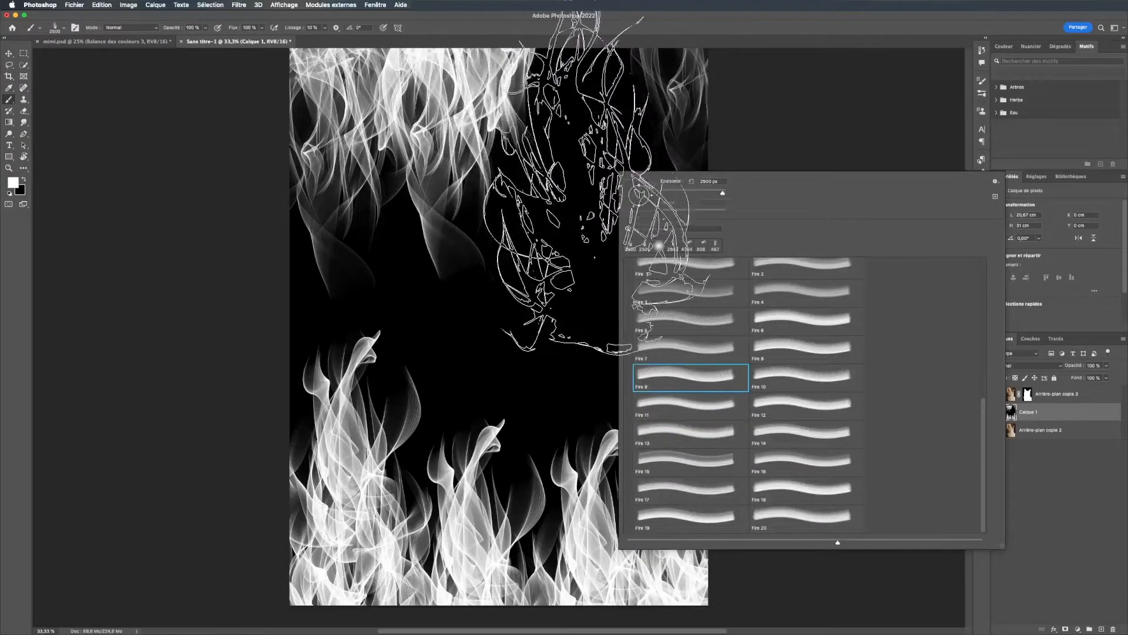
pyautogui.moveTo(722, 193); pyautogui.dragTo(703, 193)
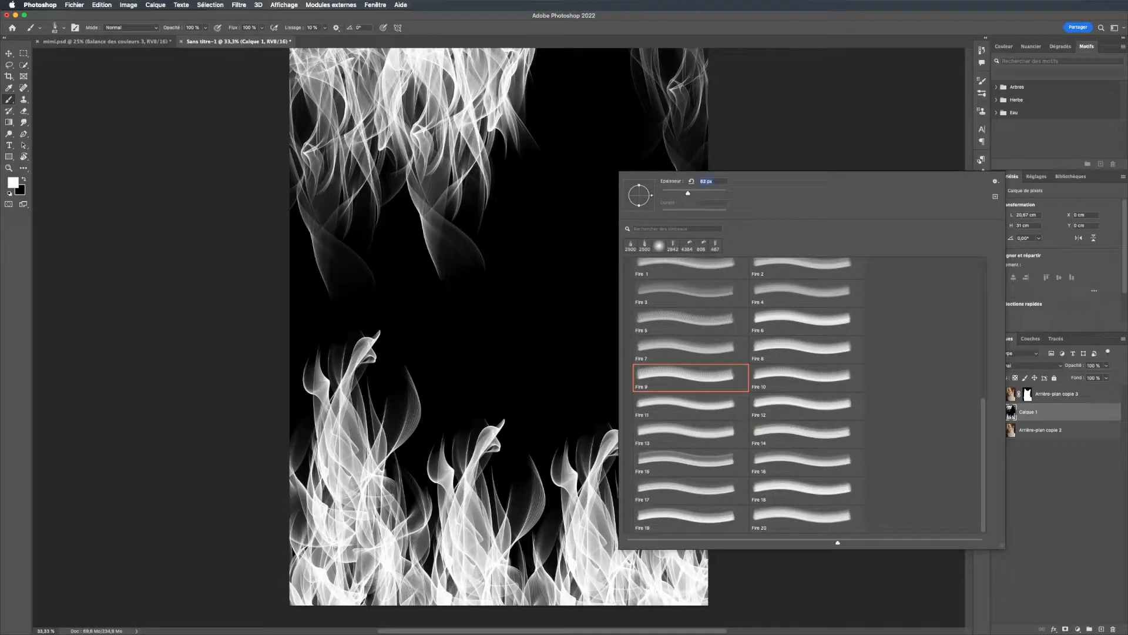
pyautogui.moveTo(701, 193); pyautogui.dragTo(720, 193)
pyautogui.moveTo(652, 196); pyautogui.dragTo(636, 208)
pyautogui.moveTo(720, 192); pyautogui.dragTo(724, 193)
pyautogui.click(609, 111)
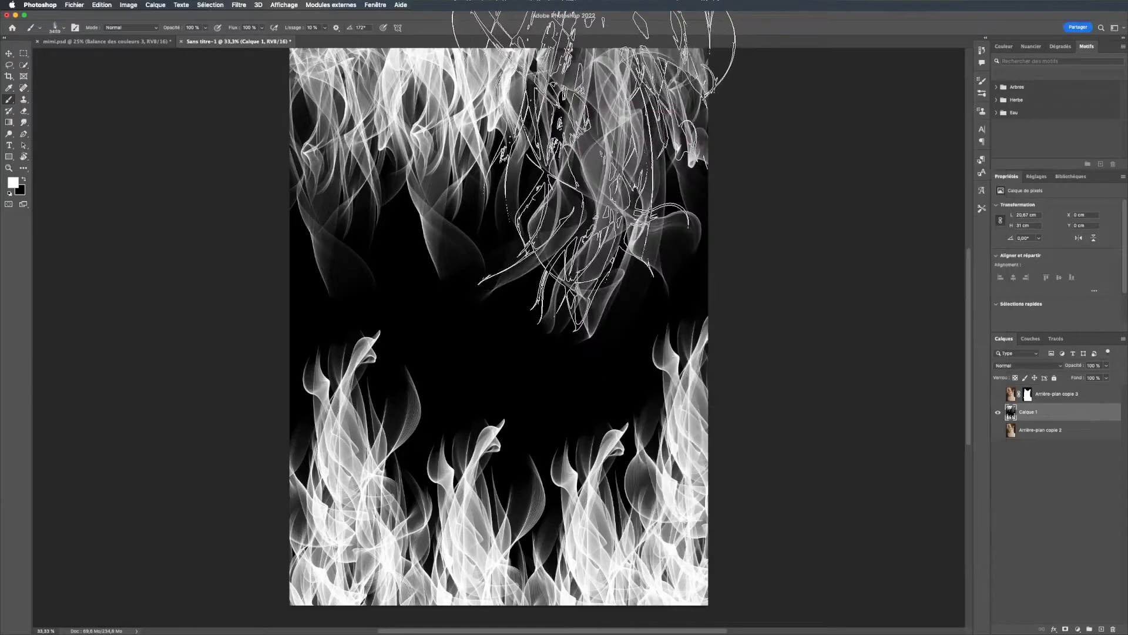
pyautogui.click(425, 99)
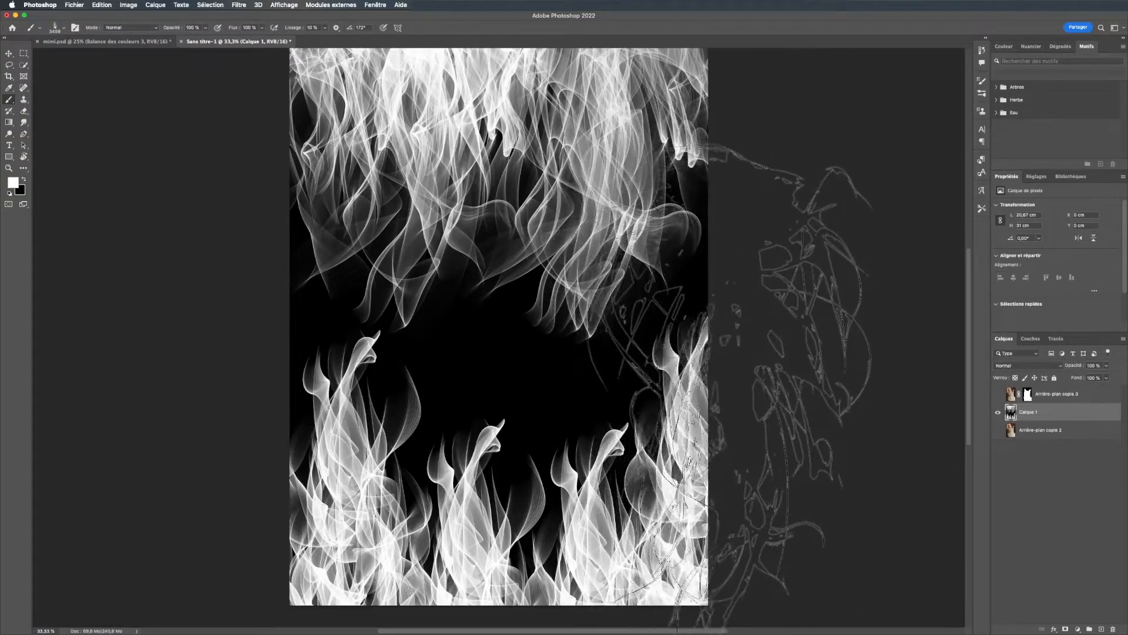
# Stamp sideways Fire 9 flames across the middle, once from the left edge at -93° and twice from the right edge rotated the opposite way.
pyautogui.rightClick(623, 365)
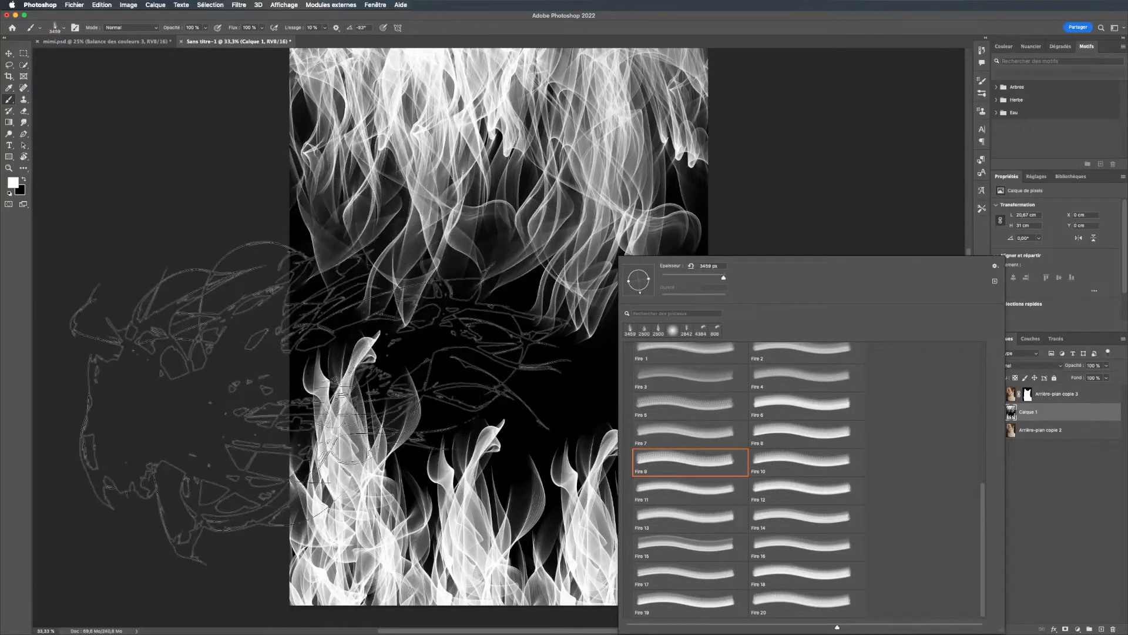
pyautogui.click(324, 401)
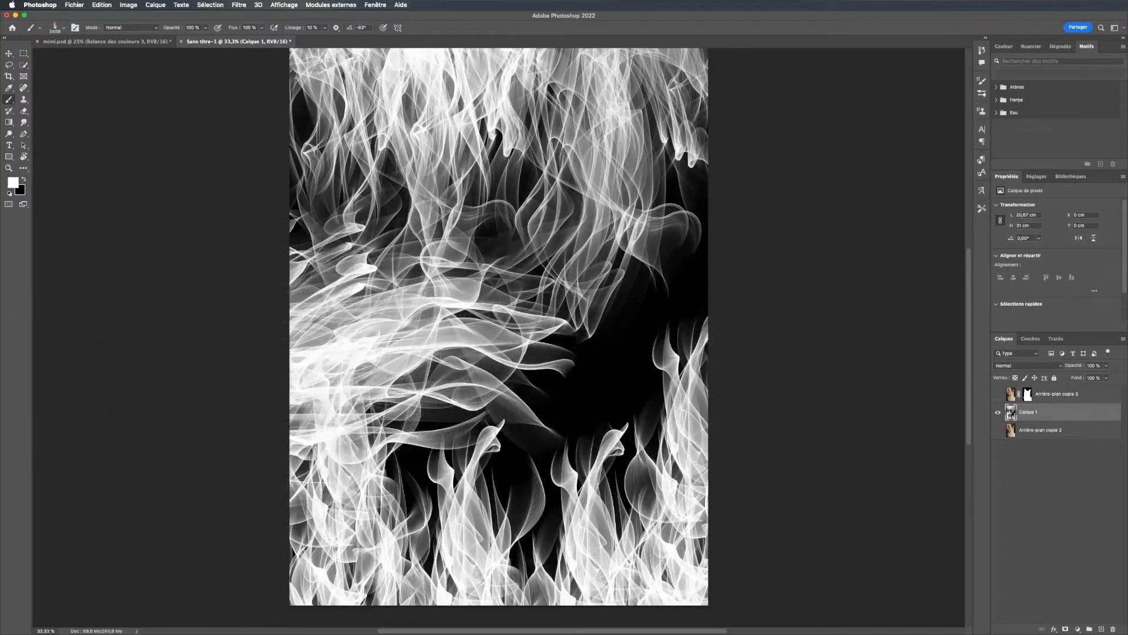
pyautogui.rightClick(670, 257)
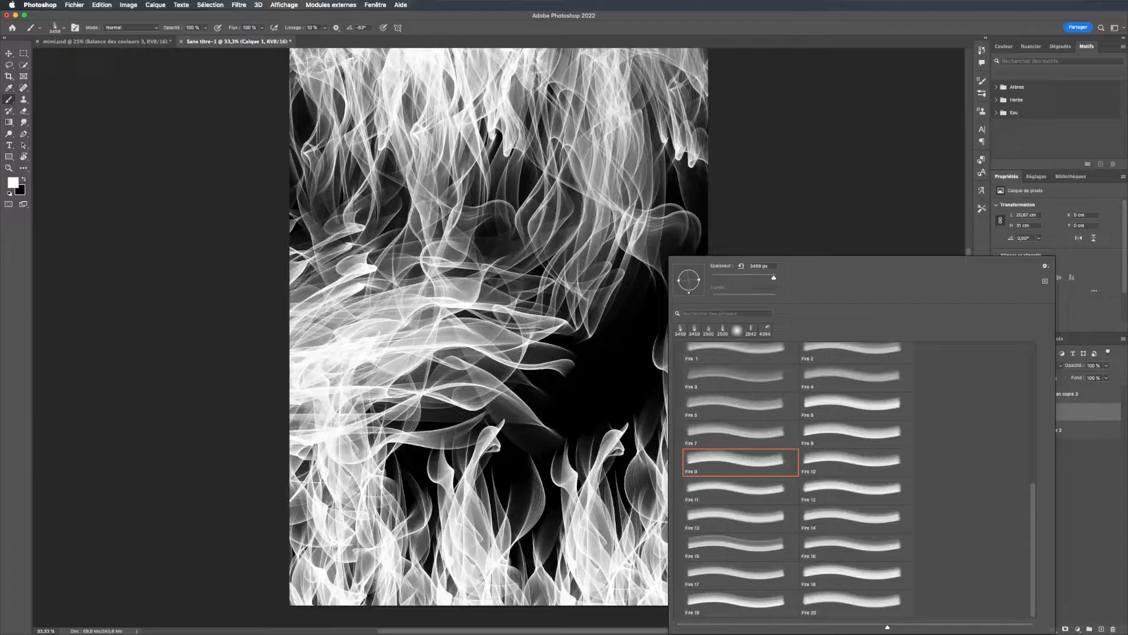
pyautogui.click(689, 267)
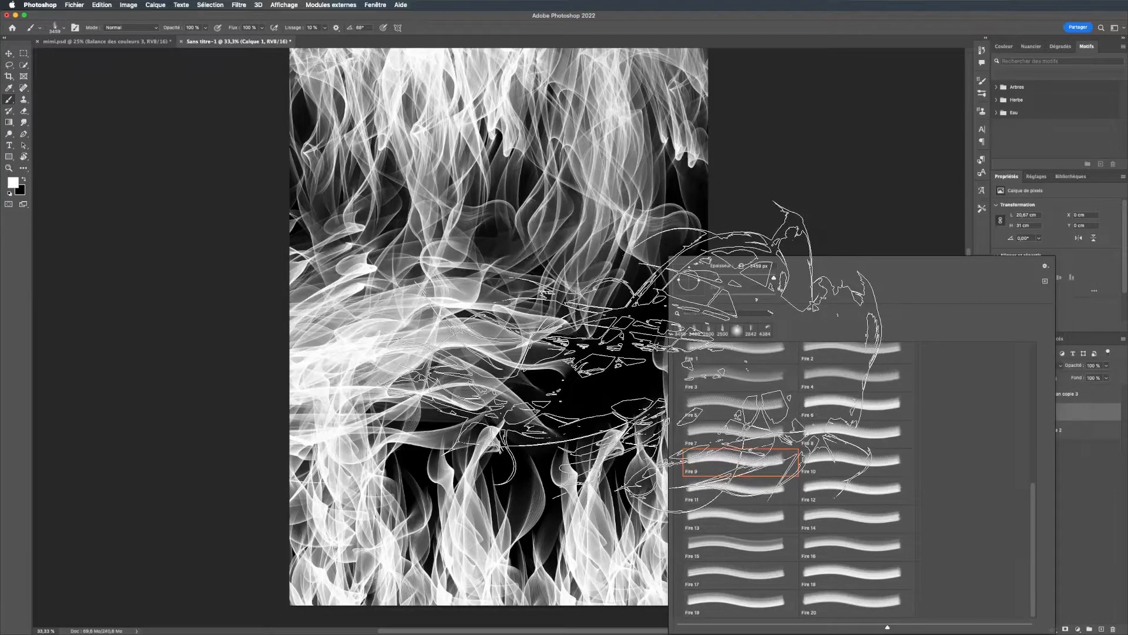
pyautogui.click(632, 352)
pyautogui.click(632, 352)
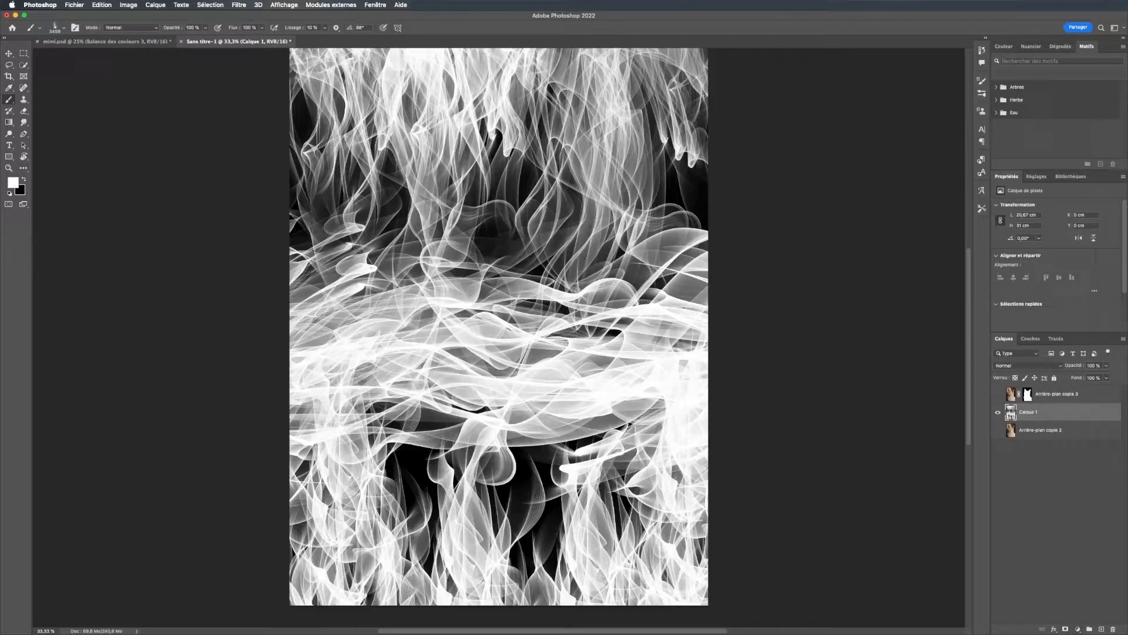
# Add a colour balance adjustment clipped to the flame layer and set its midtones to red +92, magenta -18 and yellow -94.
pyautogui.click(1078, 628)
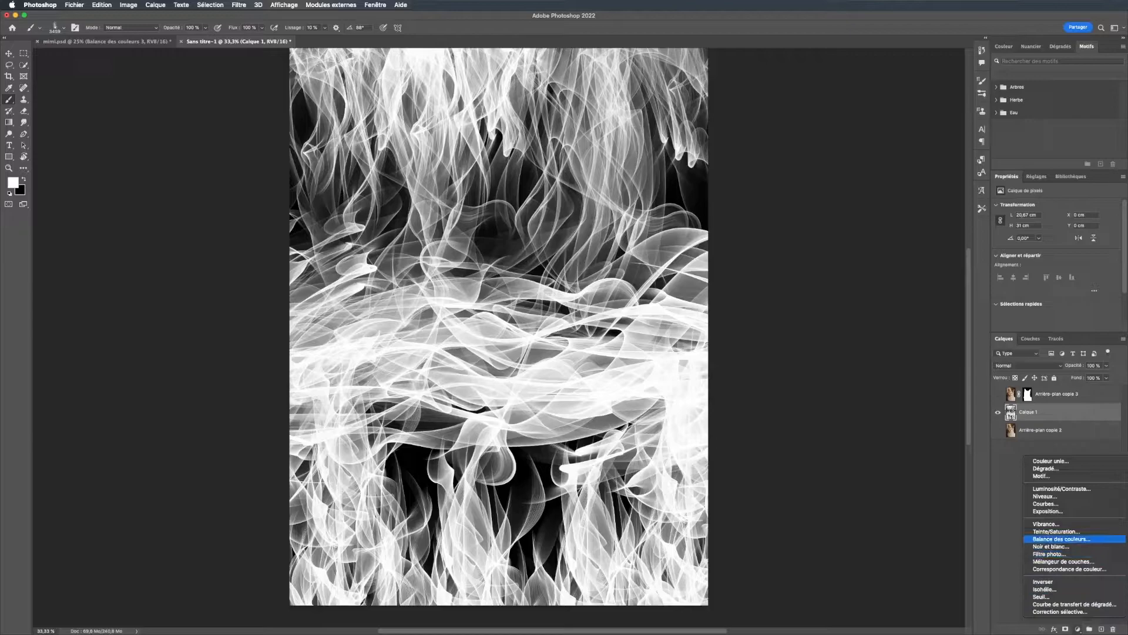
pyautogui.click(1061, 539)
pyautogui.press('super+alt+g')
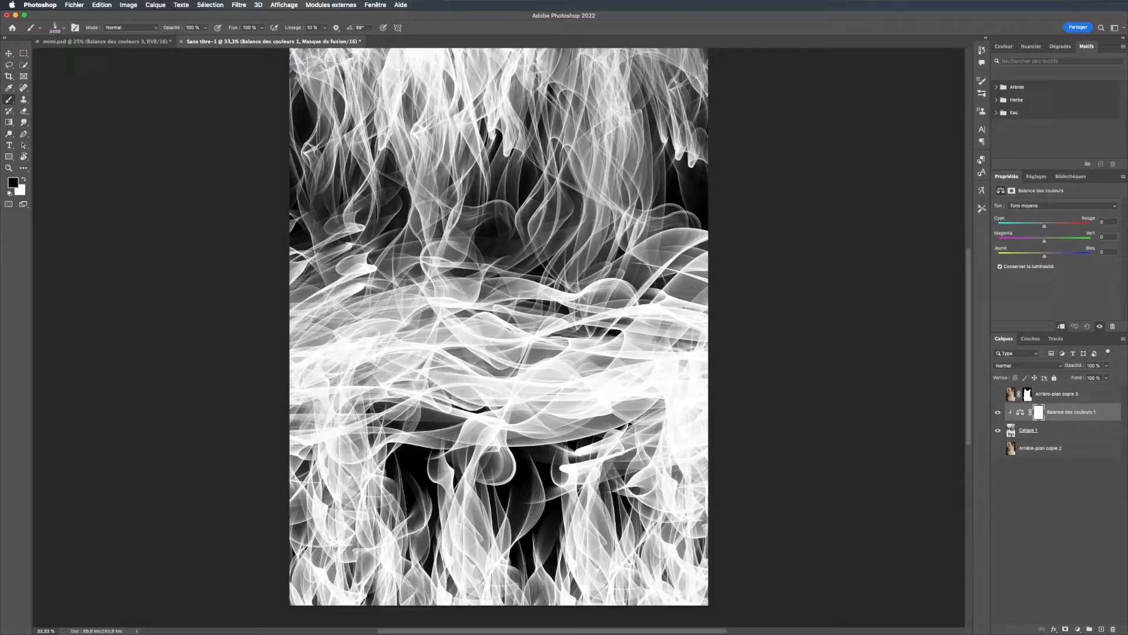
pyautogui.moveTo(1035, 226)
pyautogui.mouseDown()
pyautogui.moveTo(1019, 226)
pyautogui.moveTo(1082, 226)
pyautogui.moveTo(1022, 241)
pyautogui.mouseUp()
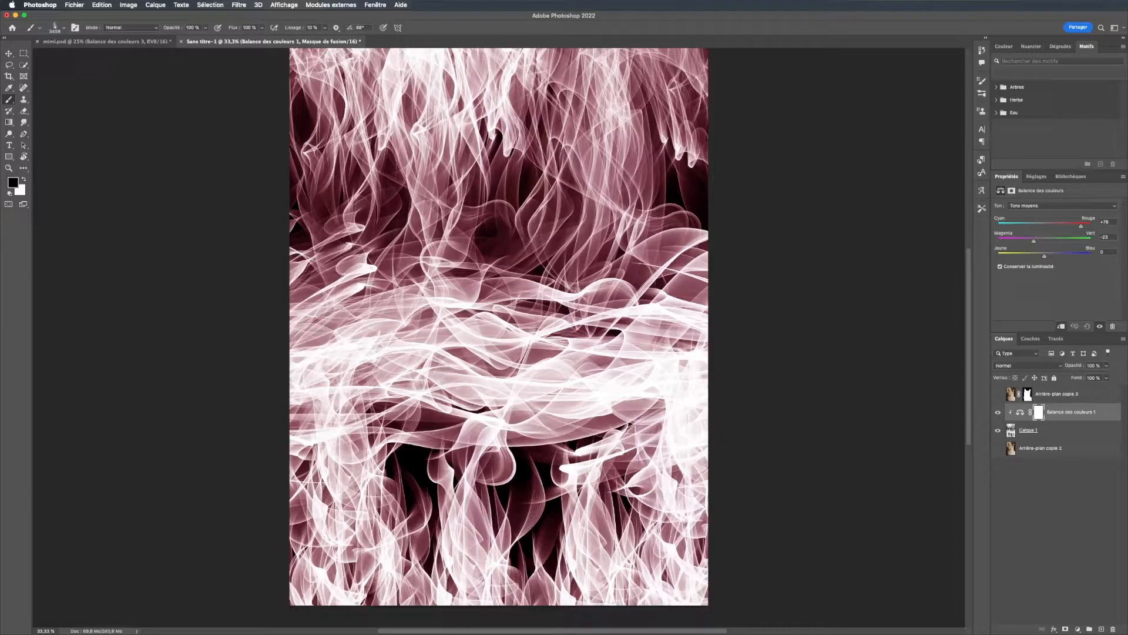
pyautogui.moveTo(1043, 256); pyautogui.dragTo(1001, 257)
pyautogui.press('r')
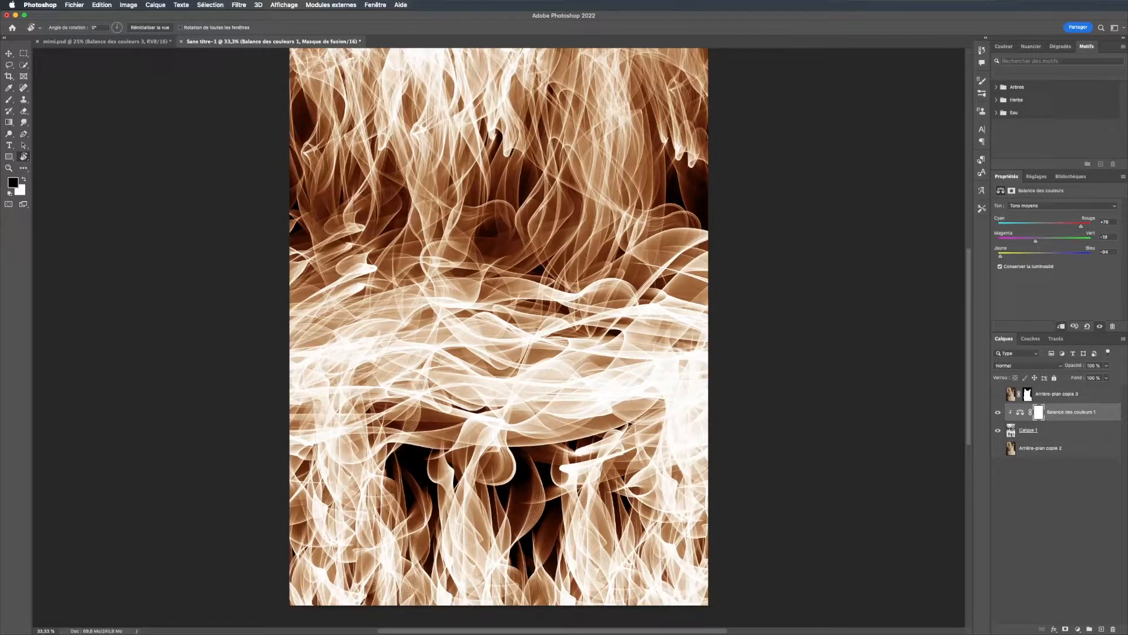
pyautogui.moveTo(1079, 226); pyautogui.dragTo(1087, 226)
# Set the colour balance shadows to red +90, green +15 and yellow -30.
pyautogui.click(1057, 205)
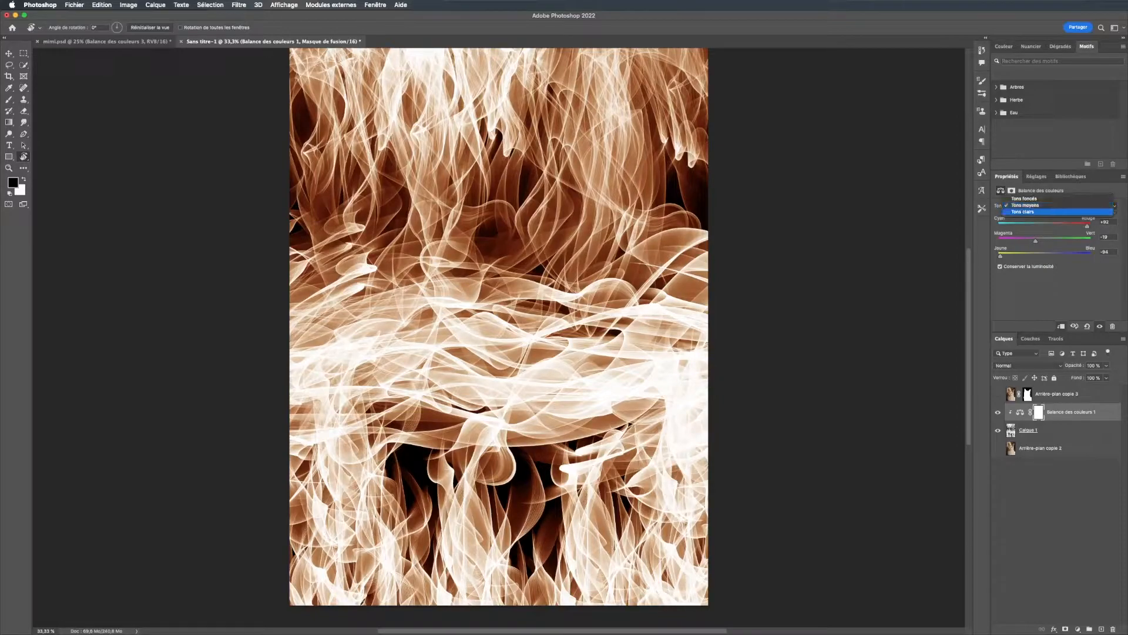
pyautogui.click(1058, 196)
pyautogui.moveTo(1044, 225)
pyautogui.mouseDown()
pyautogui.moveTo(1081, 226)
pyautogui.moveTo(1034, 240)
pyautogui.moveTo(1052, 241)
pyautogui.mouseUp()
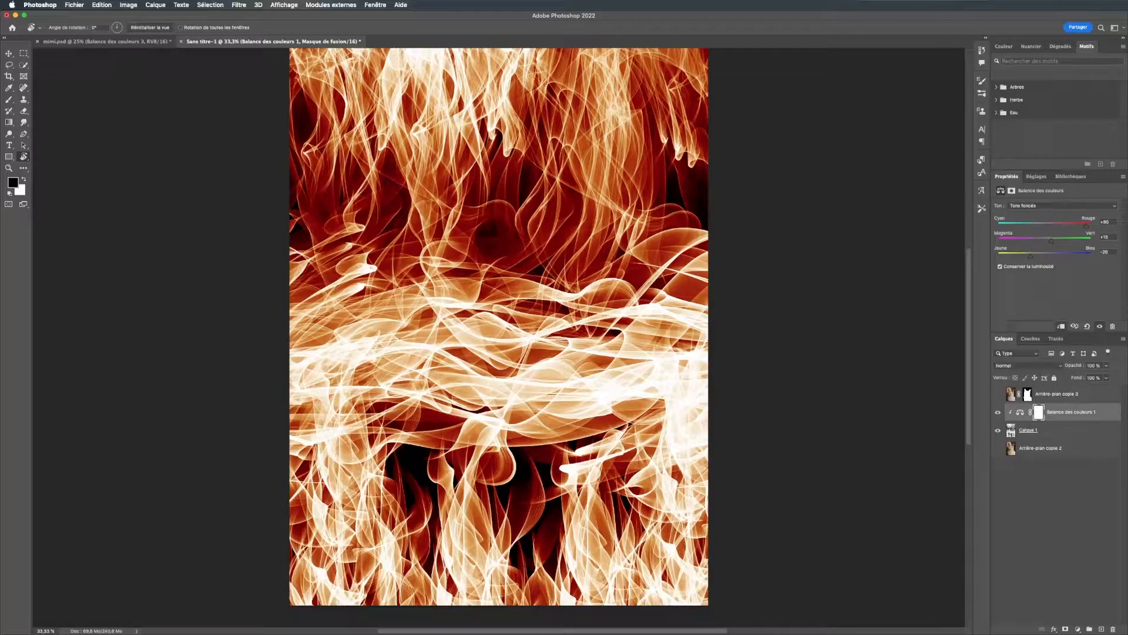
# Set the colour balance highlights to red +11, green +3 and yellow -8.
pyautogui.click(1062, 206)
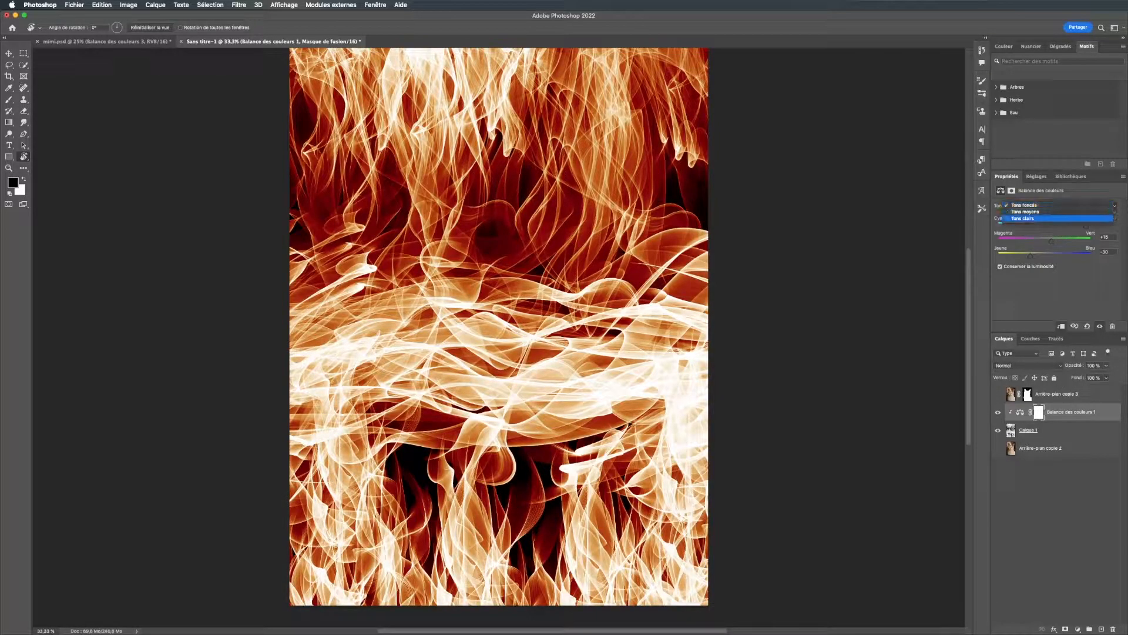
pyautogui.click(1057, 218)
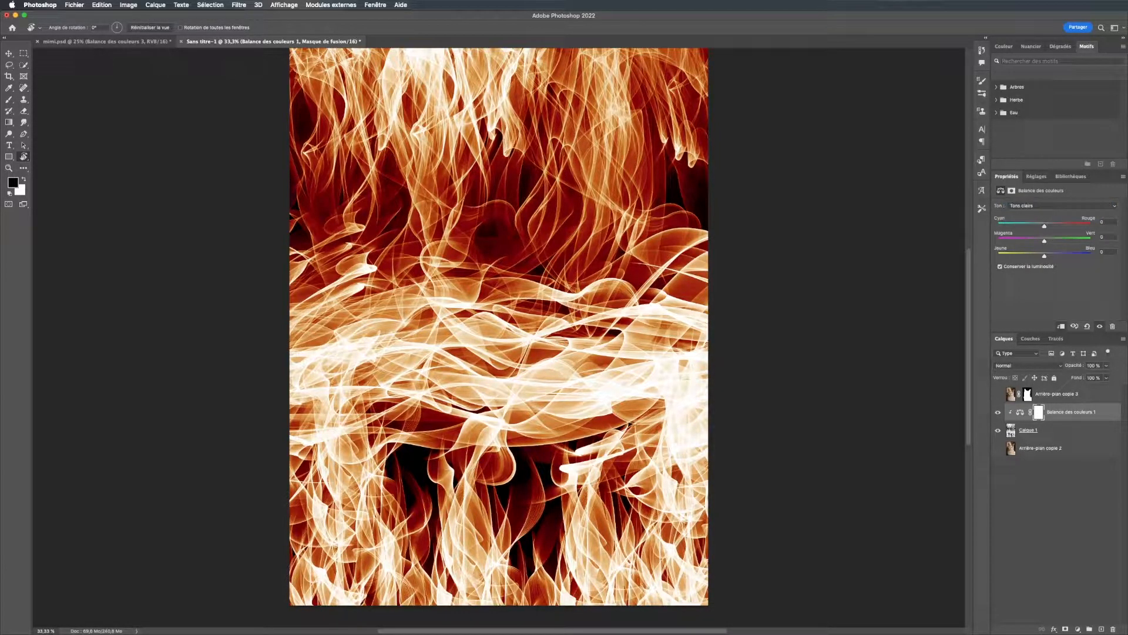
pyautogui.moveTo(1044, 226); pyautogui.dragTo(1048, 225)
pyautogui.moveTo(1031, 241)
pyautogui.mouseDown()
pyautogui.moveTo(1048, 241)
pyautogui.moveTo(1042, 256)
pyautogui.mouseUp()
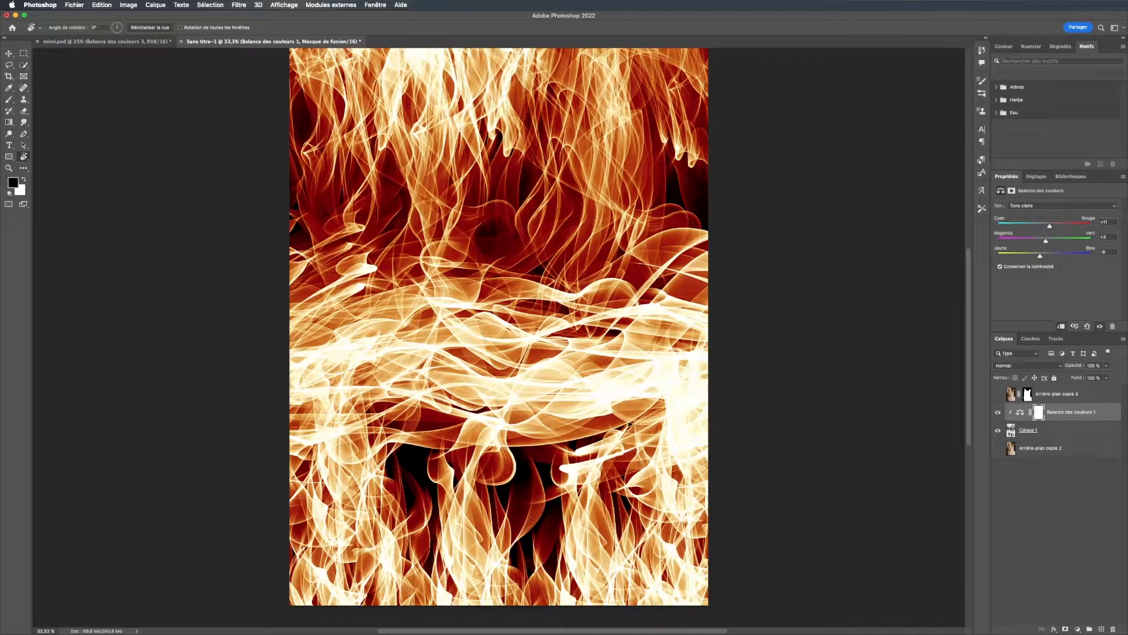
# On the flame layer, stamp another sideways Fire 9 flame at the canvas's right edge, and rotate the tip upside down for the upper left.
pyautogui.click(1037, 430)
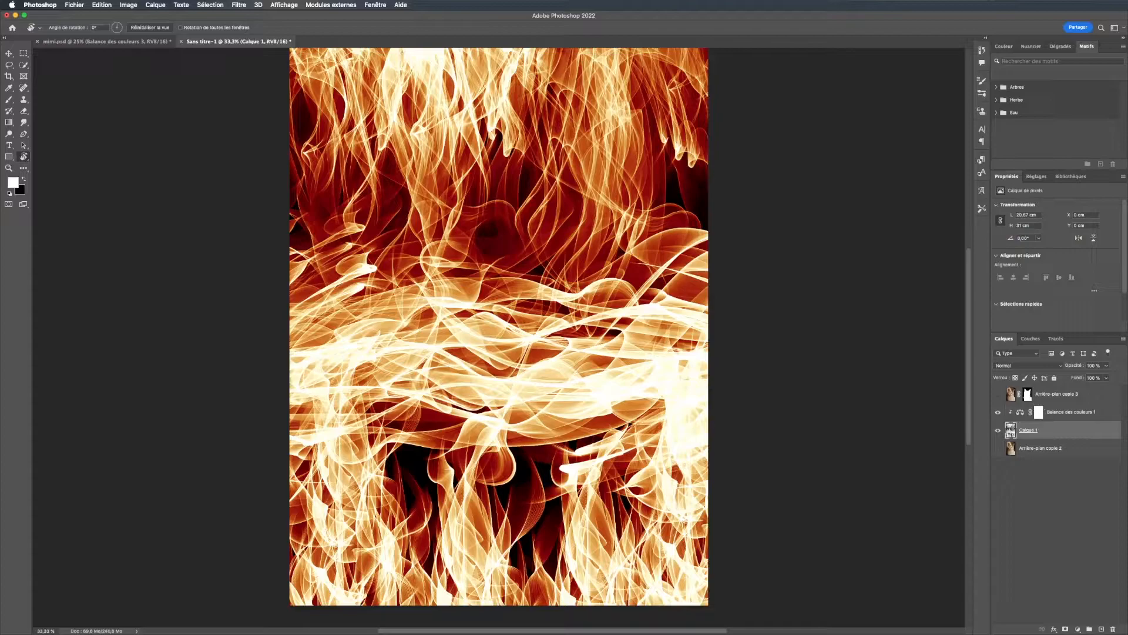
pyautogui.press('b')
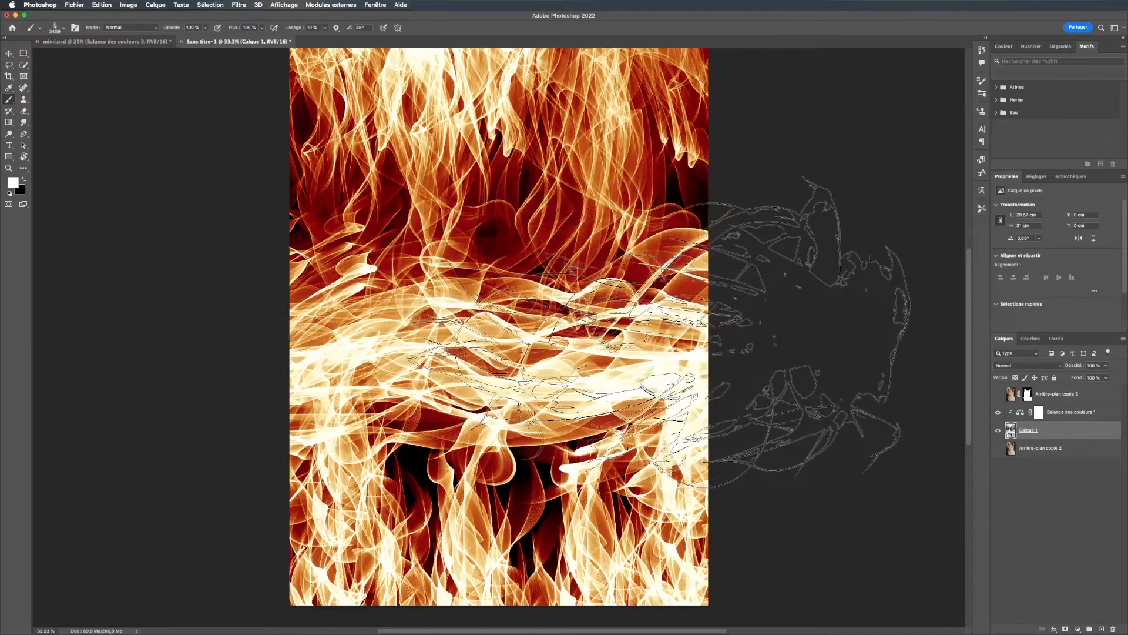
pyautogui.click(658, 332)
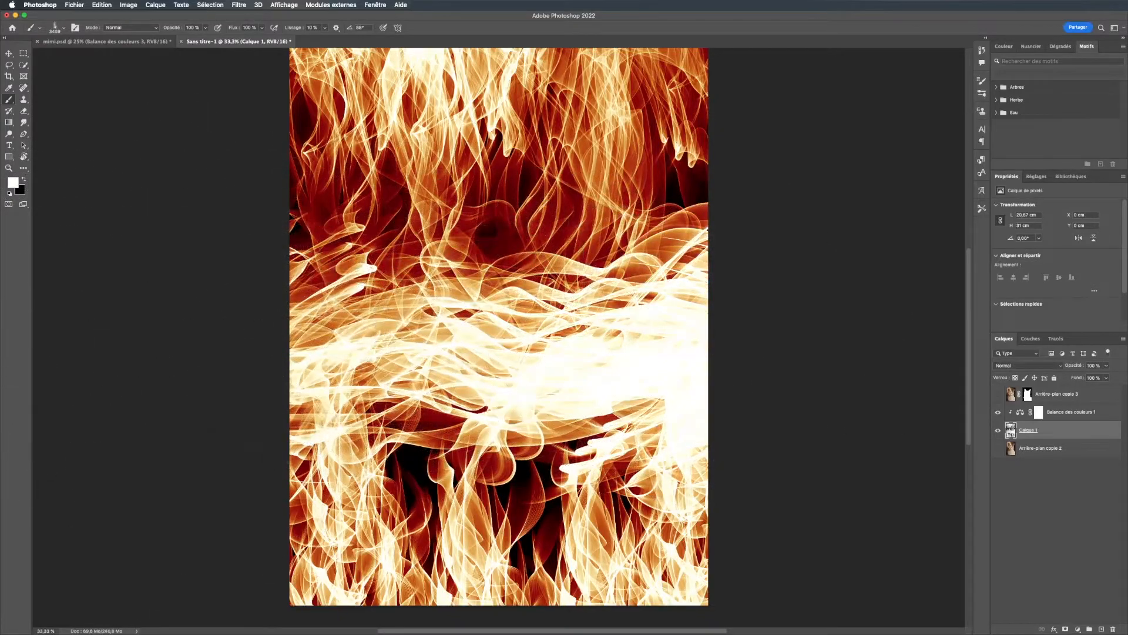
pyautogui.rightClick(347, 258)
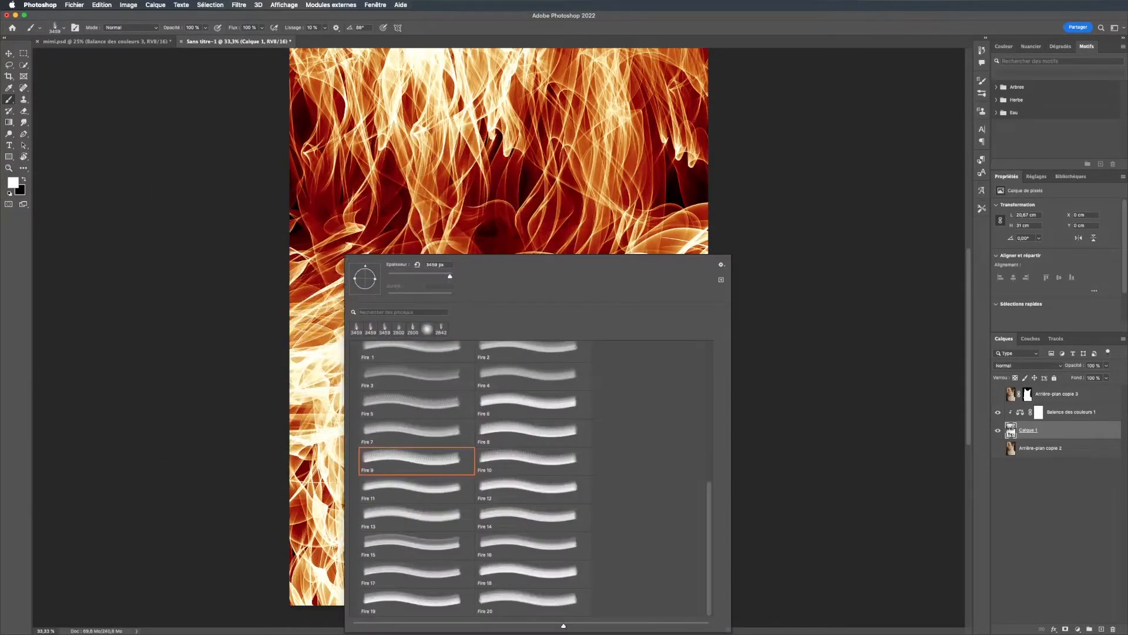
pyautogui.moveTo(365, 268)
pyautogui.mouseDown()
pyautogui.moveTo(378, 277)
pyautogui.moveTo(360, 266)
pyautogui.moveTo(354, 278)
pyautogui.mouseUp()
pyautogui.press('Return')
# Rotate the Fire 9 tip to point inward from the left edge and stamp denser sideways flames across the left and middle.
pyautogui.rightClick(285, 282)
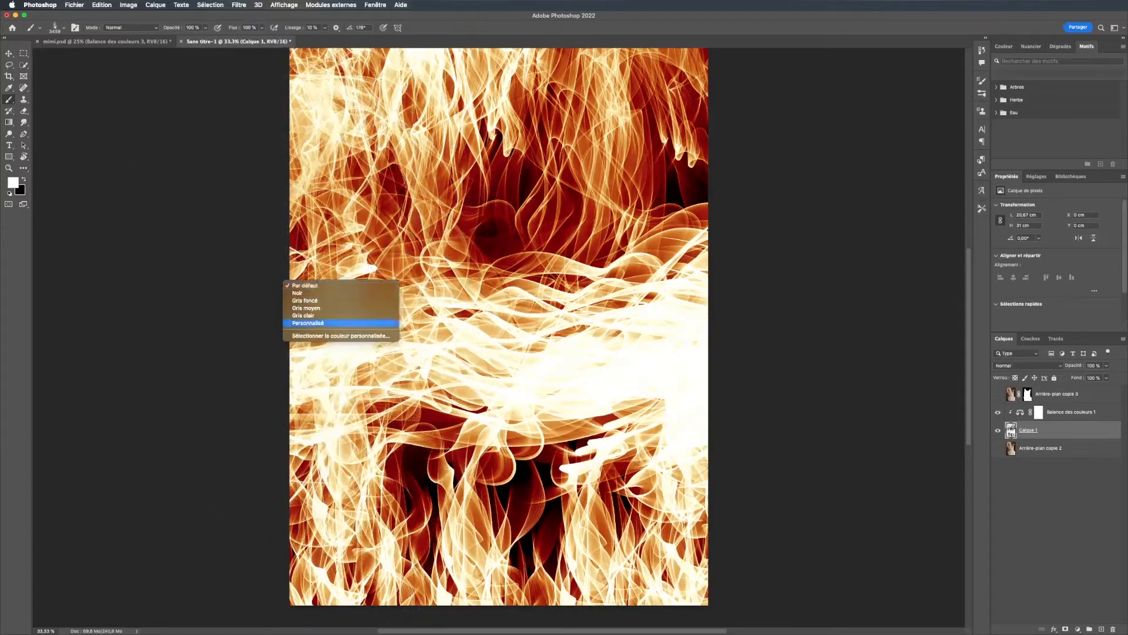
pyautogui.press('Escape')
pyautogui.rightClick(434, 256)
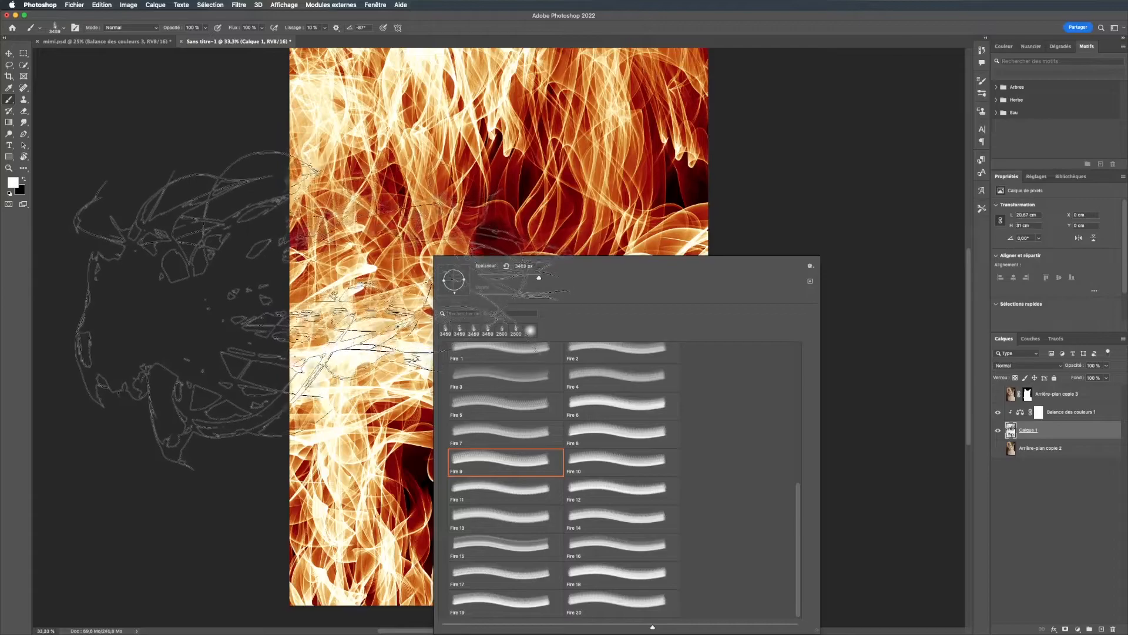
pyautogui.press('Return')
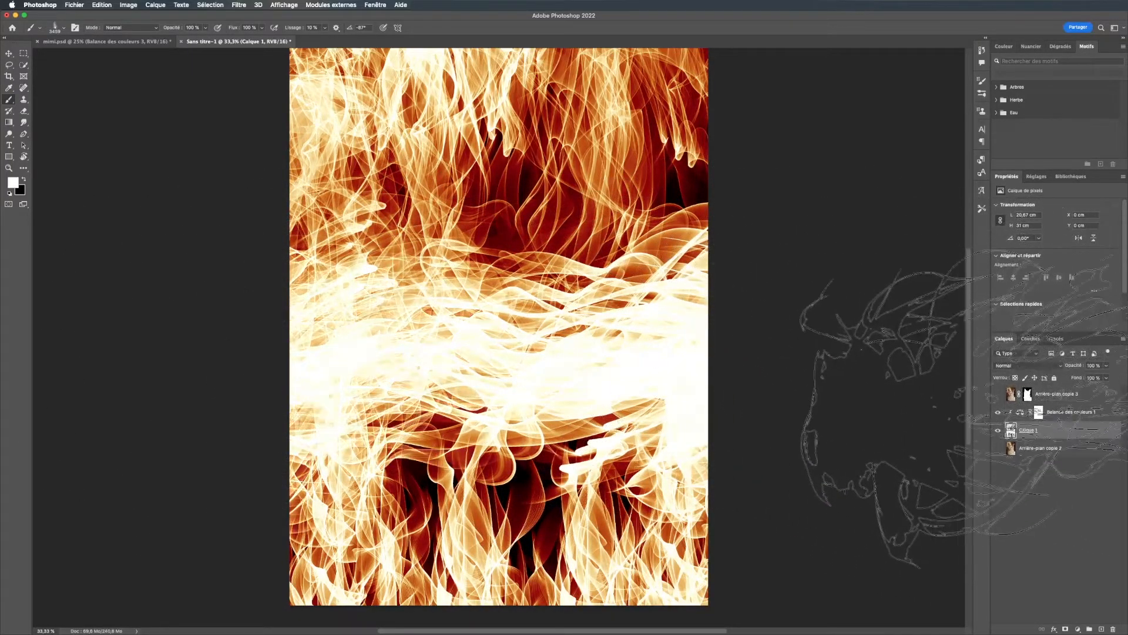
pyautogui.click(500, 282)
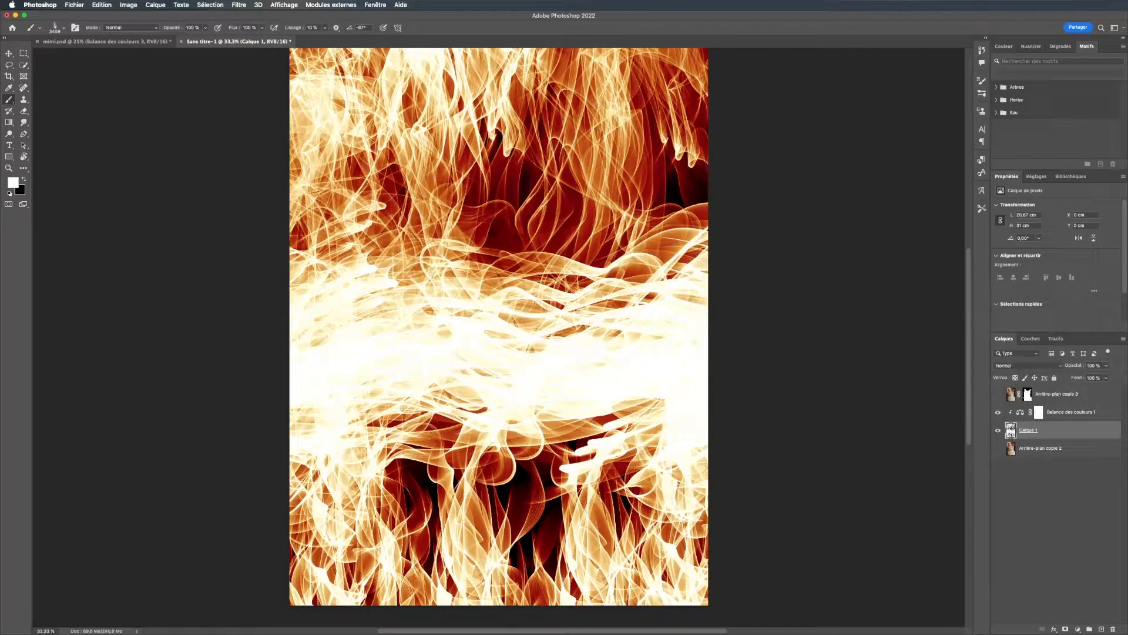
# Readjust the colour balance midtones to red +92, magenta -32 and yellow -77, and show the cut-out cat layer.
pyautogui.click(1071, 412)
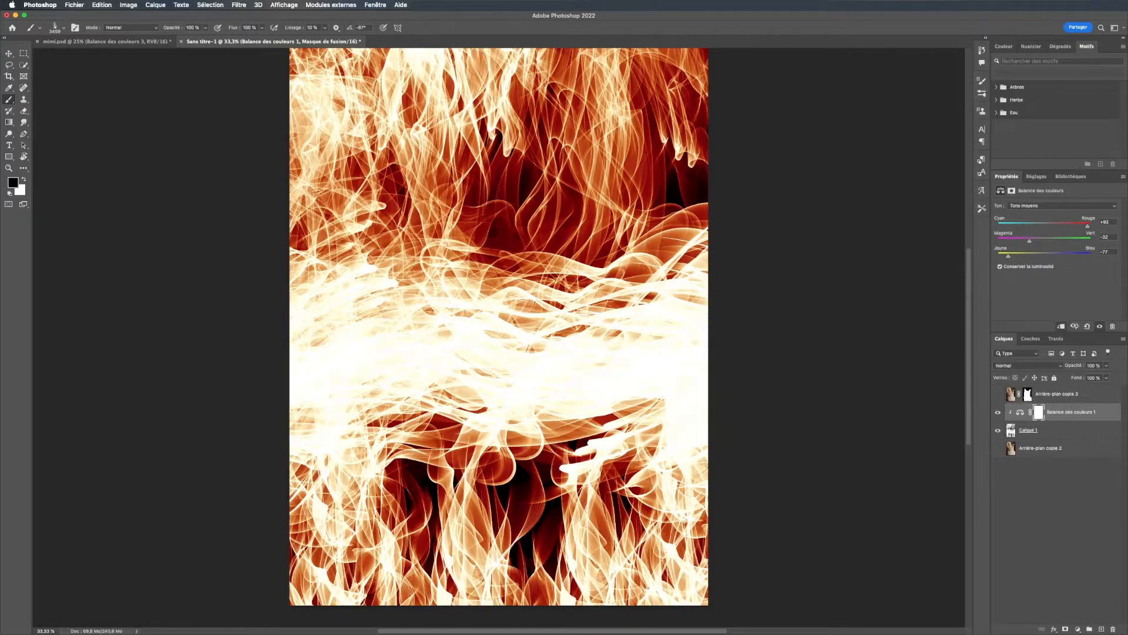
pyautogui.click(997, 394)
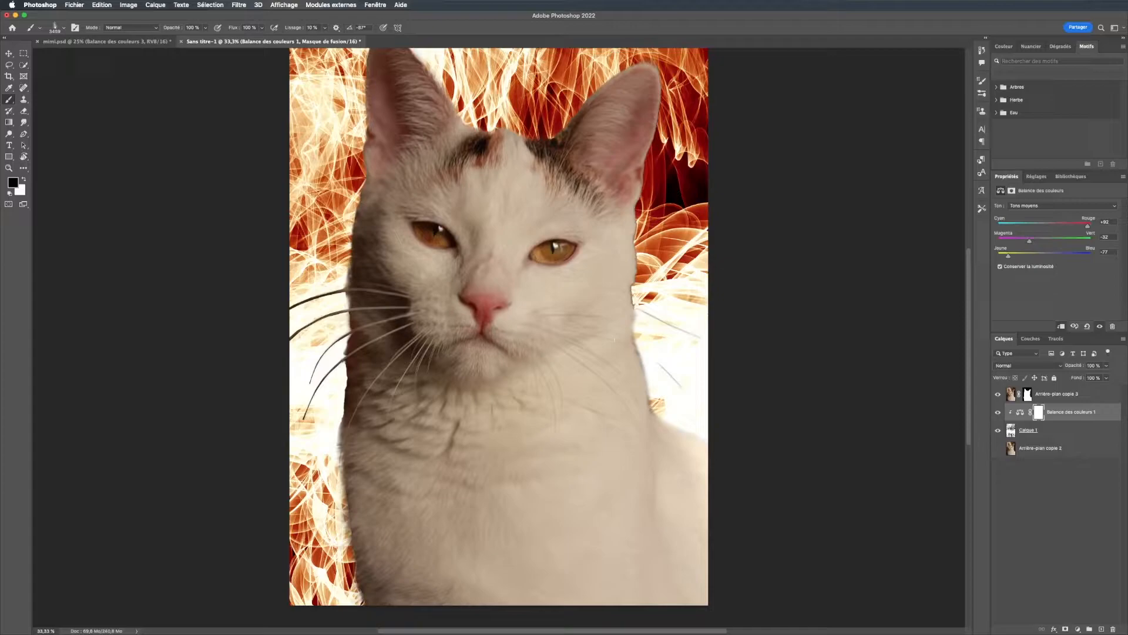
# Toggle the cut-out cat layer to check it against the flames, and rename it "chat".
pyautogui.click(1012, 393)
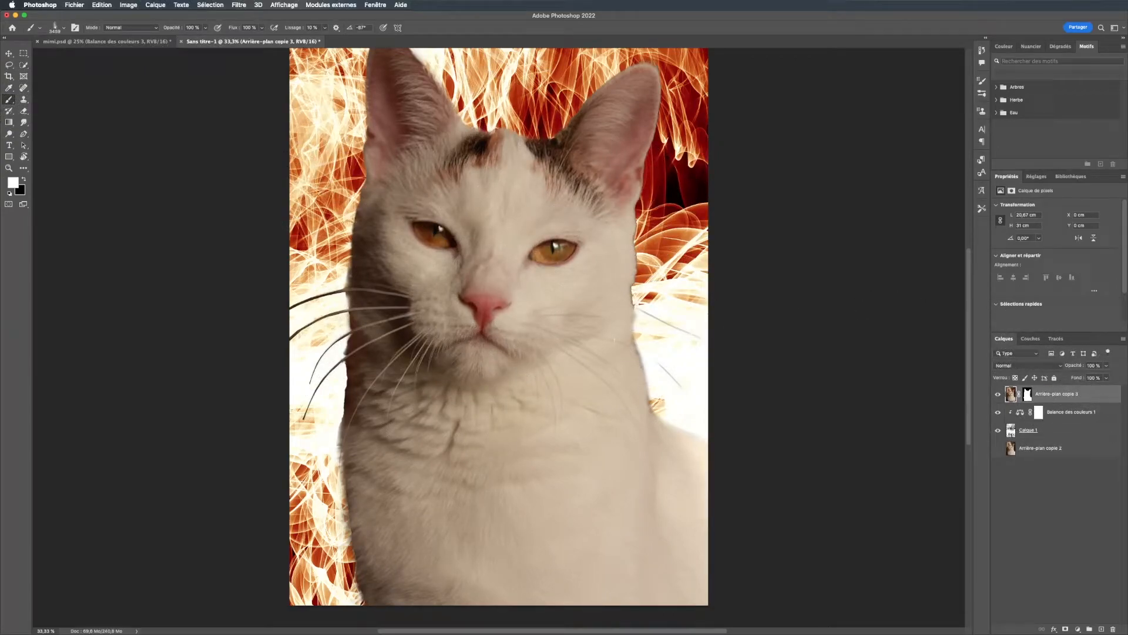
pyautogui.click(998, 395)
pyautogui.click(997, 394)
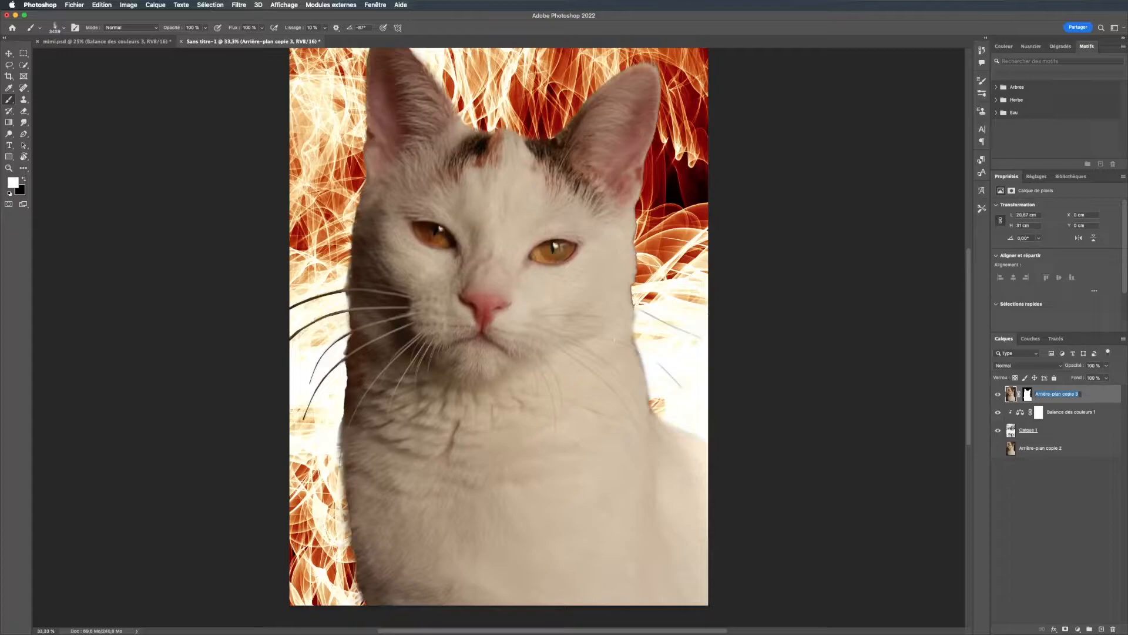
pyautogui.write('chat')
pyautogui.press('Return')
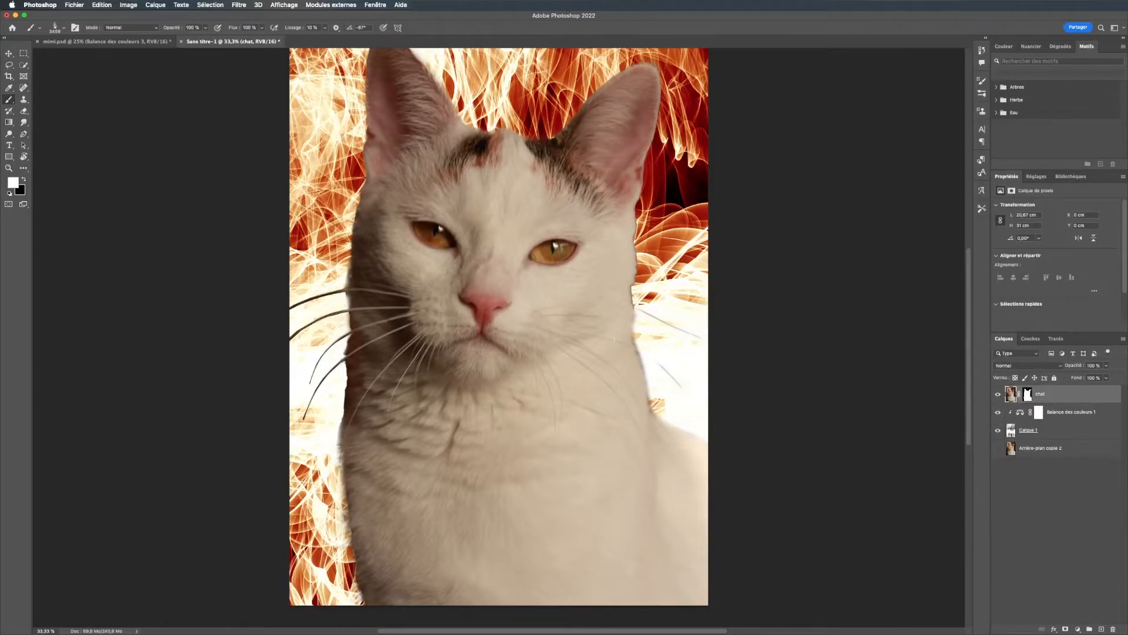
# Rename the flame layer "fond enflamé".
pyautogui.doubleClick(1028, 430)
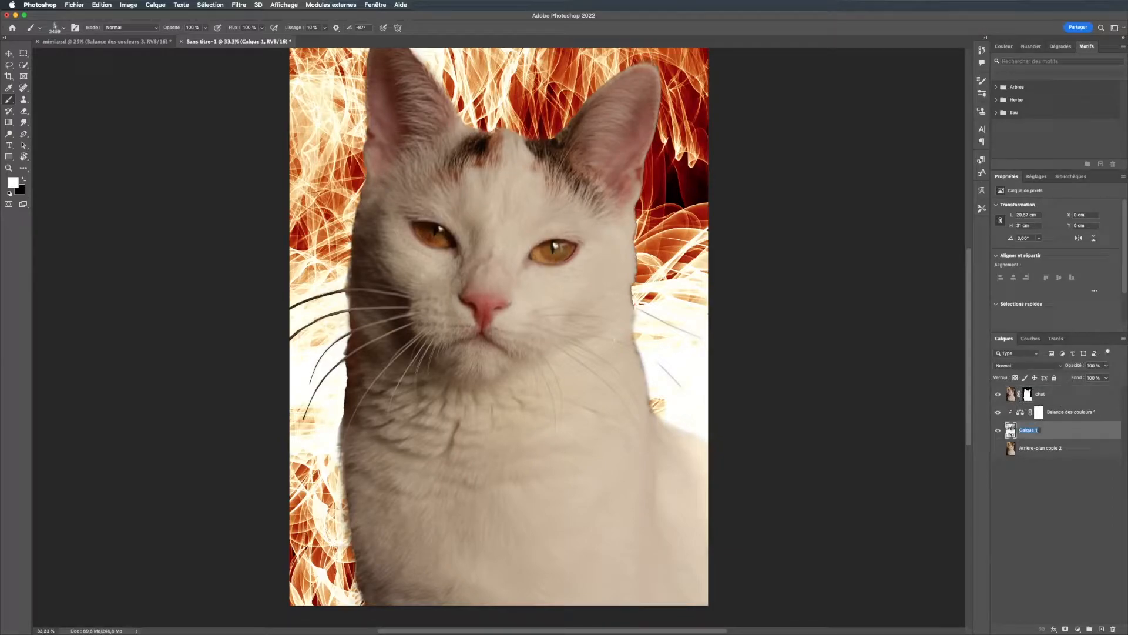
pyautogui.press('BackSpace')
pyautogui.write('fond enflamé')
pyautogui.press('Return')
# Open the Liquify filter (Fluidité) on the chat layer's image rather than its mask.
pyautogui.click(238, 4)
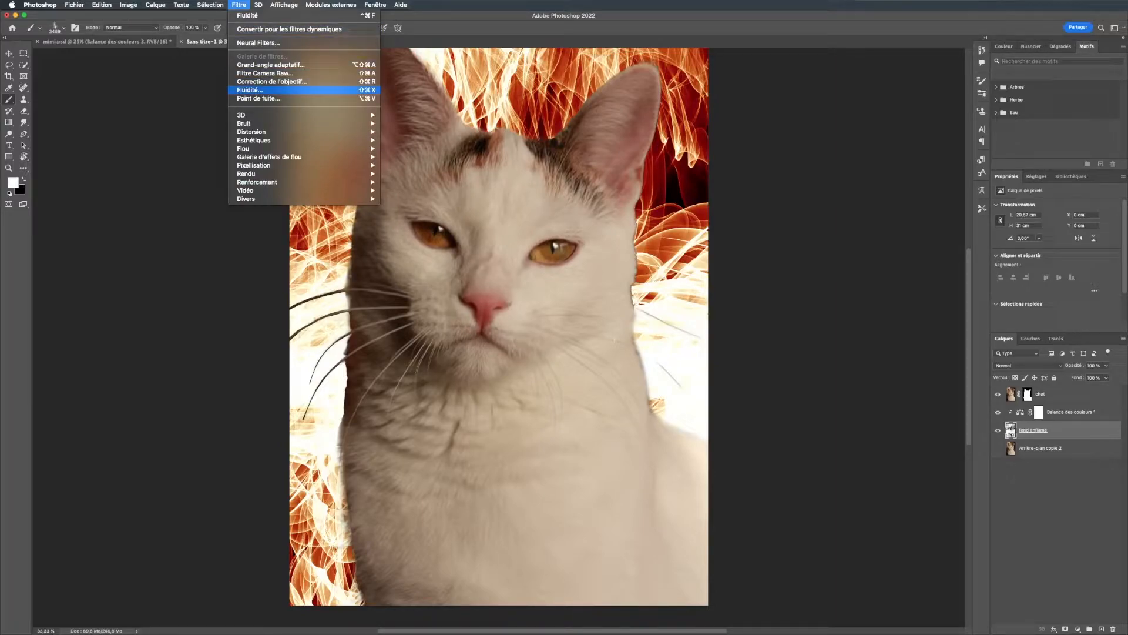
pyautogui.click(1010, 394)
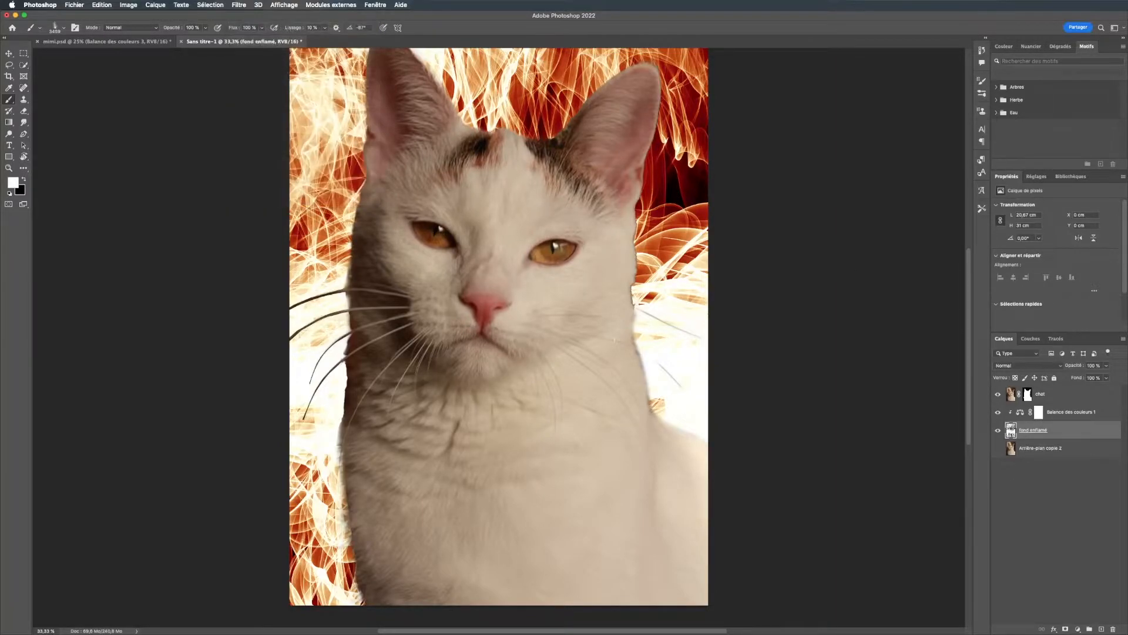
pyautogui.click(1010, 395)
pyautogui.click(238, 5)
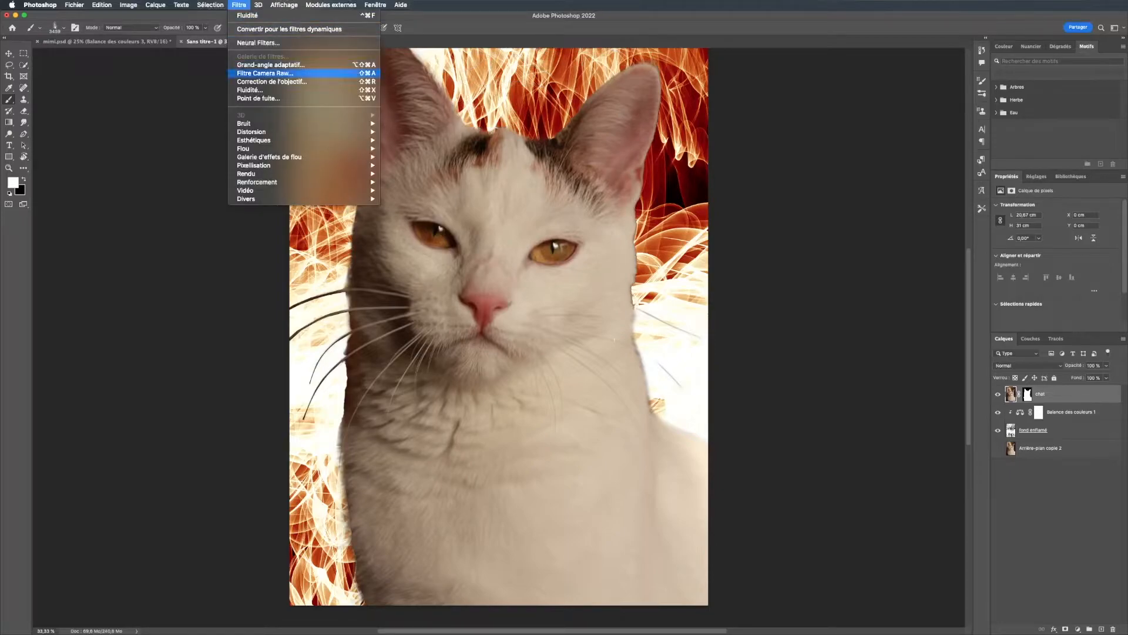
pyautogui.click(250, 90)
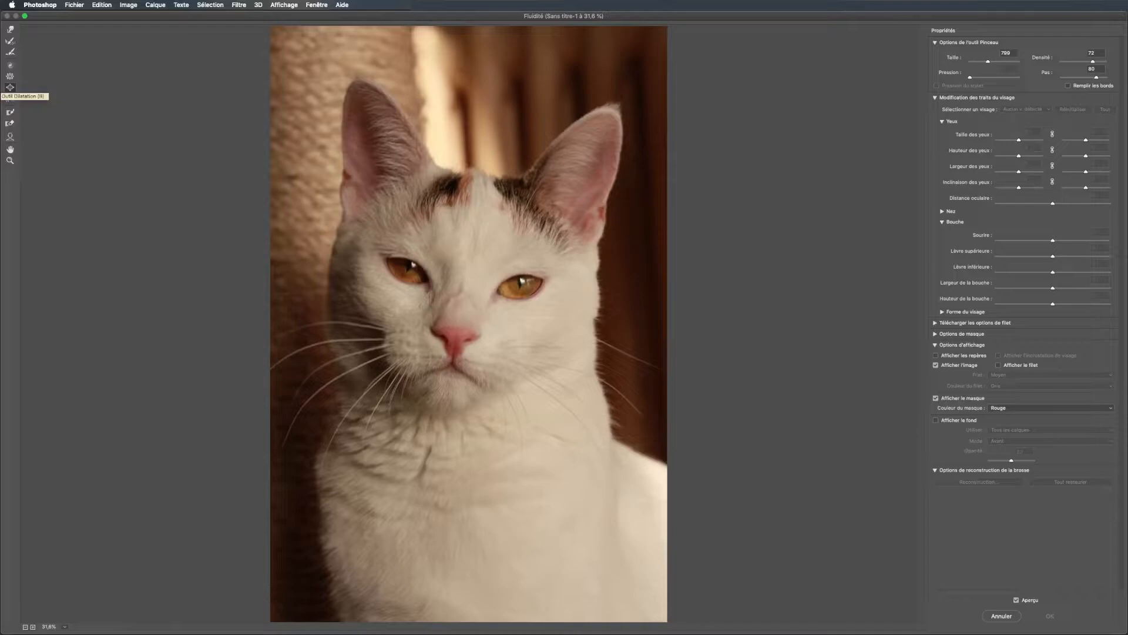
# Enlarge both of the cat's eyes with the Bloat tool, sizing the brush to about 498, and apply the filter.
pyautogui.click(10, 87)
pyautogui.press('[')
pyautogui.press(']')
pyautogui.press(']')
pyautogui.press(']')
pyautogui.moveTo(407, 269); pyautogui.dragTo(406, 270)
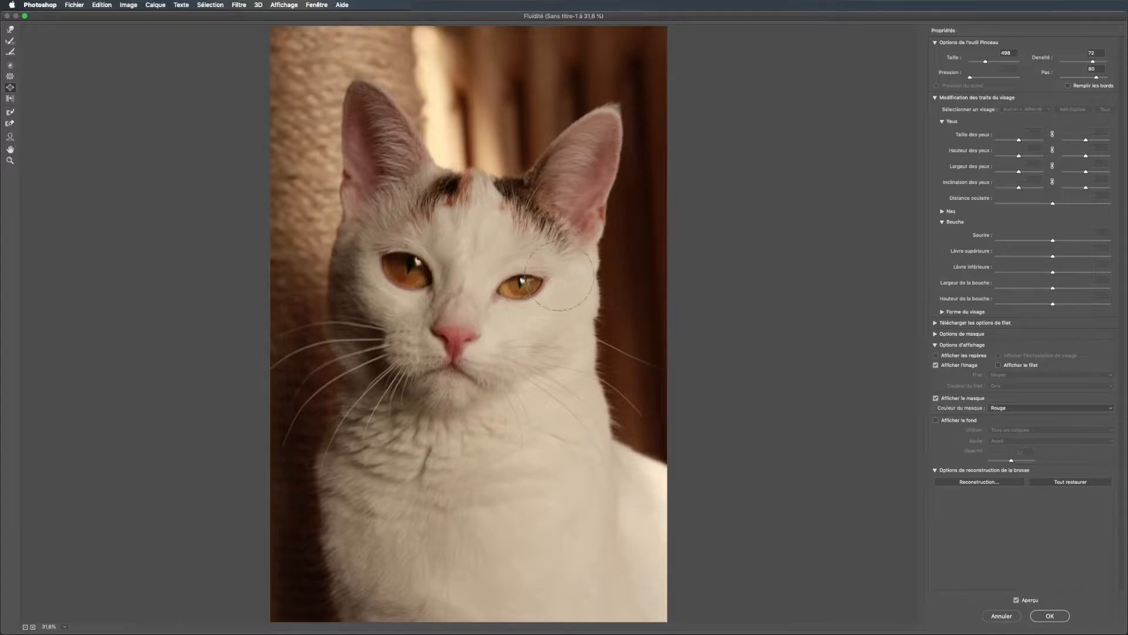
pyautogui.moveTo(521, 287)
pyautogui.mouseDown()
pyautogui.moveTo(550, 291)
pyautogui.moveTo(516, 282)
pyautogui.mouseUp()
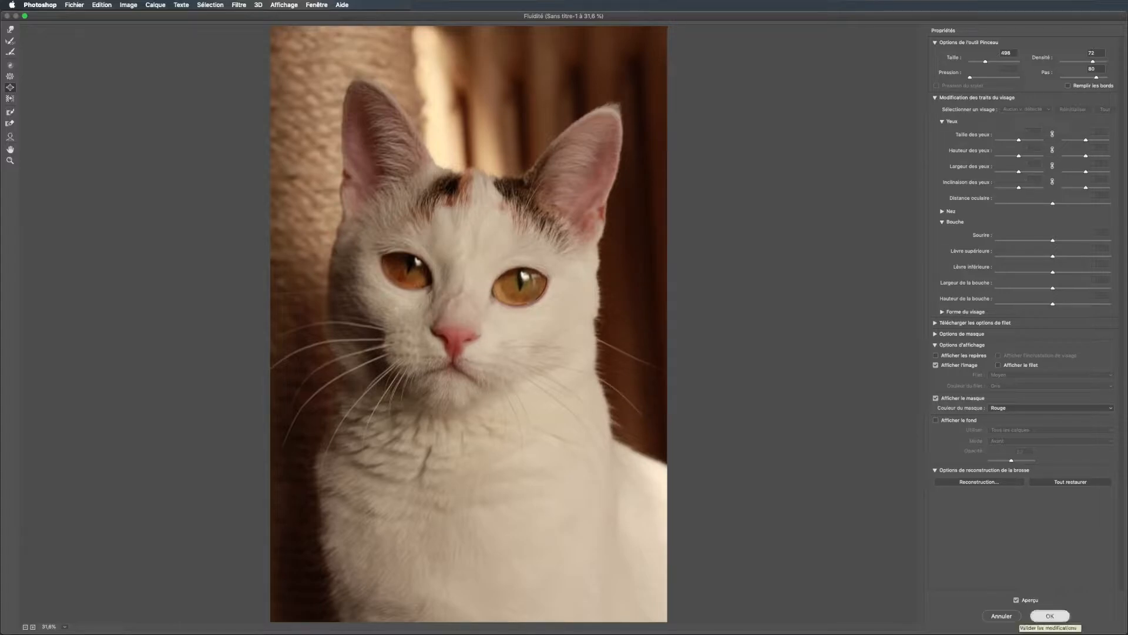
pyautogui.click(1050, 615)
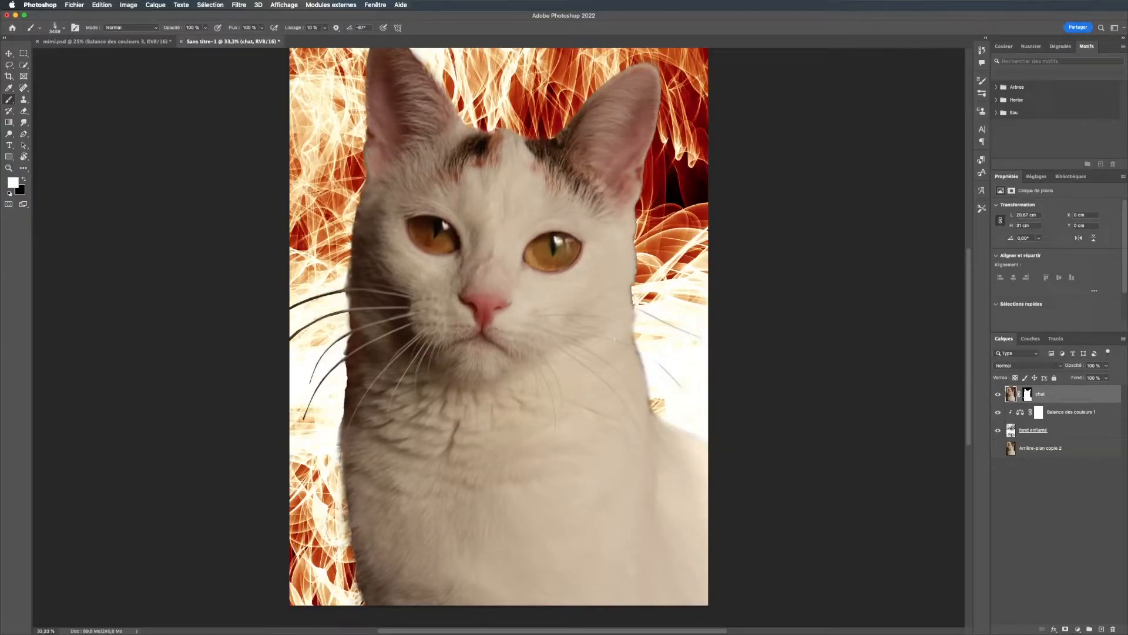
# Compare the enlarged eyes with the original photo by temporarily placing Arrière-plan copie 2 on top of the layer stack.
pyautogui.moveTo(1056, 448); pyautogui.dragTo(1056, 393)
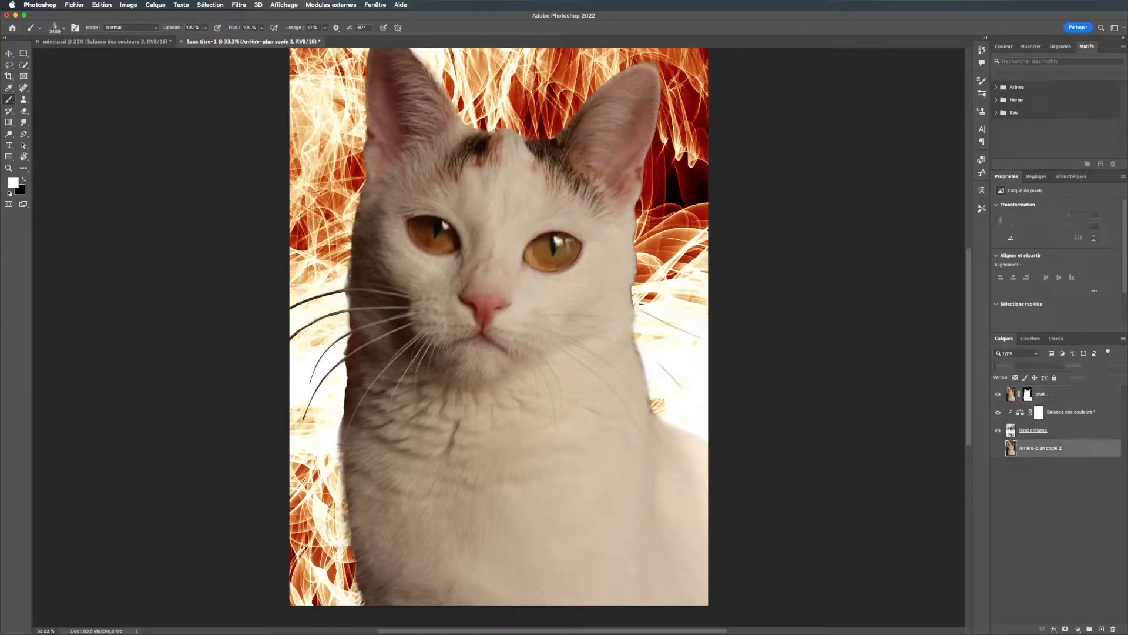
pyautogui.moveTo(1056, 449); pyautogui.dragTo(1056, 392)
pyautogui.click(998, 393)
pyautogui.click(997, 394)
pyautogui.click(998, 394)
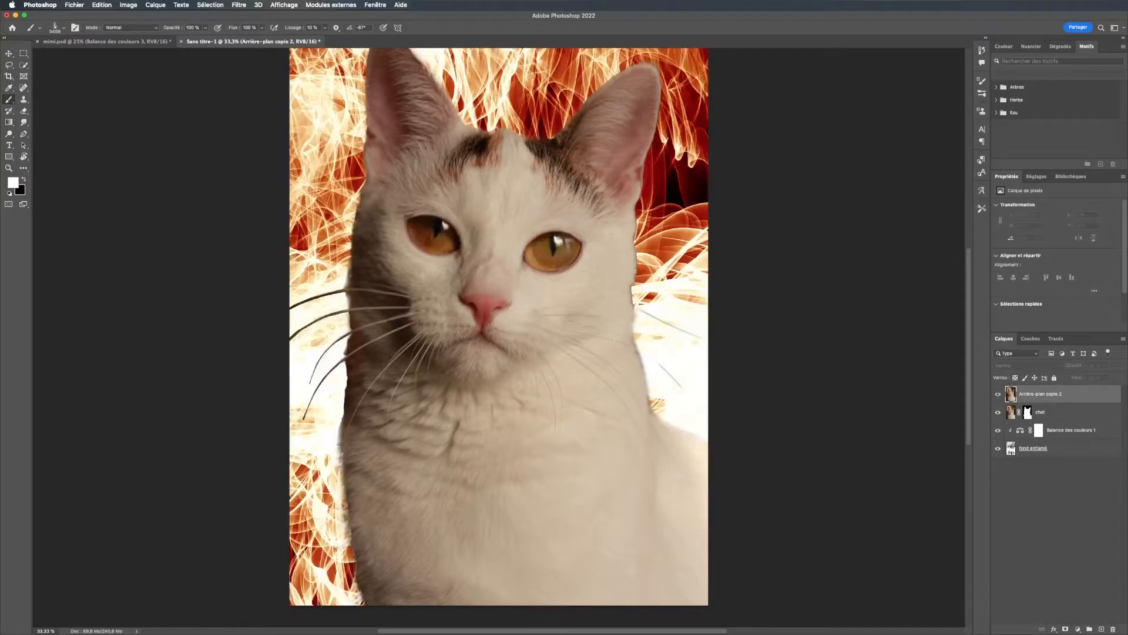
pyautogui.click(998, 394)
pyautogui.moveTo(1040, 394); pyautogui.dragTo(1041, 480)
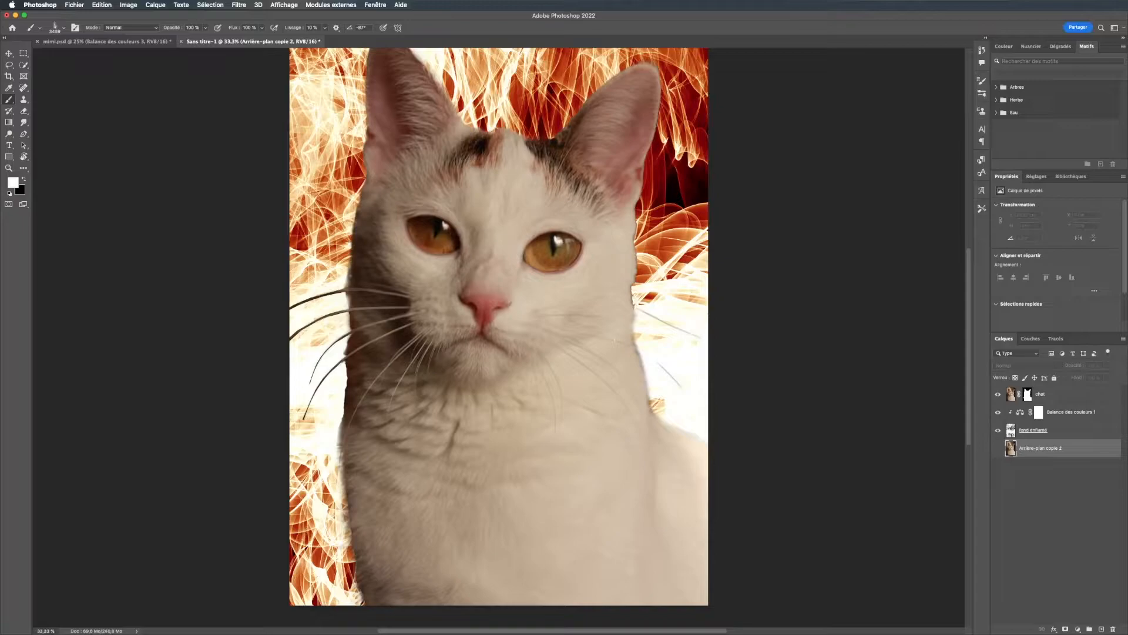
# Create a new empty layer directly above the chat layer.
pyautogui.moveTo(809, 623)
pyautogui.click(1040, 394)
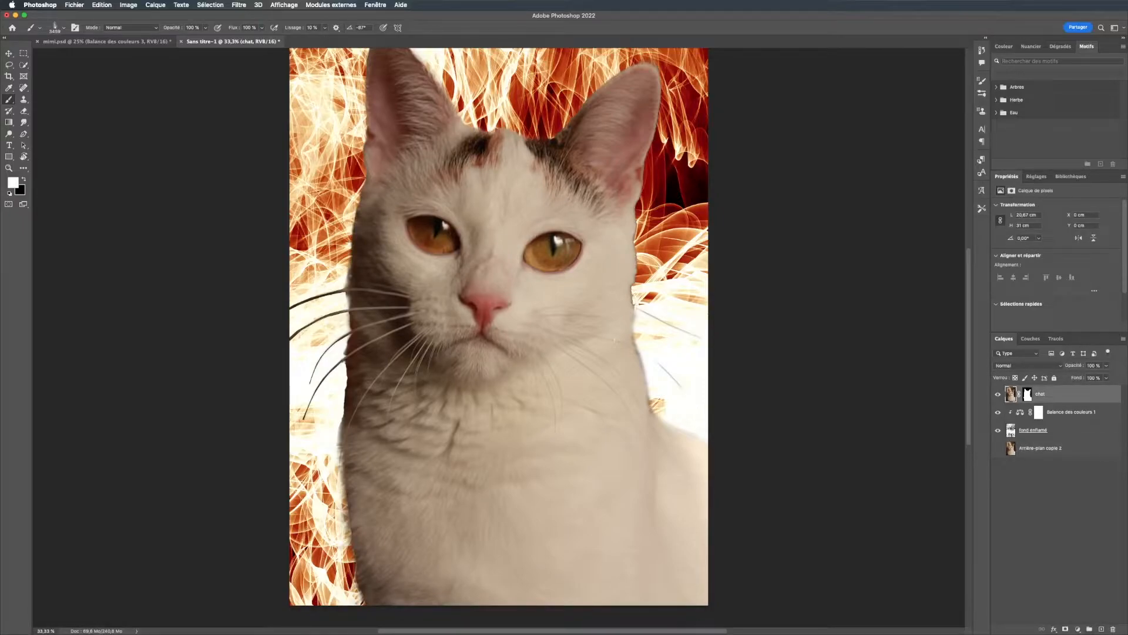
pyautogui.click(1101, 628)
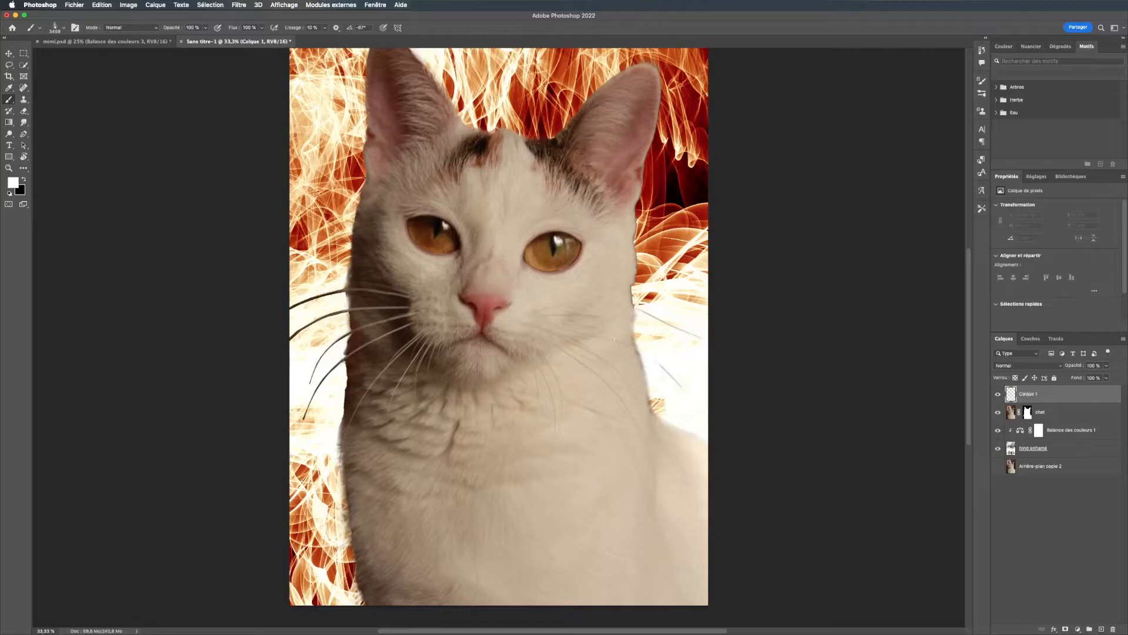
# Rename the new empty layer above the chat layer as blaissures.
pyautogui.doubleClick(1028, 394)
pyautogui.write('blaissures')
pyautogui.press('Return')
# Look through the installed brush preset groups, including Thick Heavy Brushes and Assorted Brushes, for a suitable wound brush.
pyautogui.rightClick(579, 263)
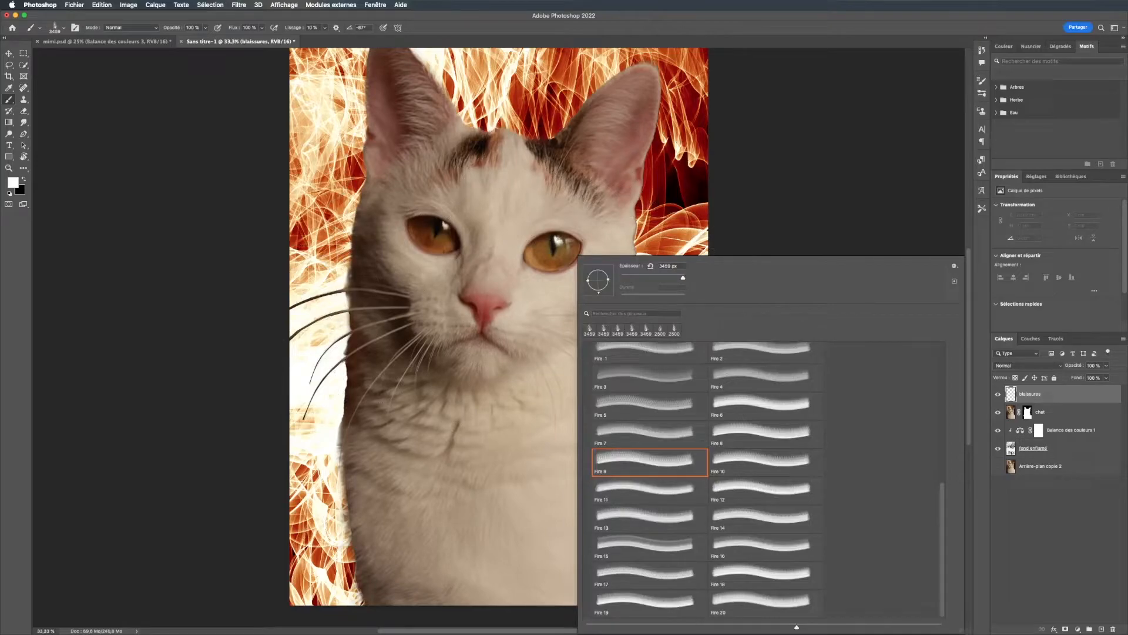
pyautogui.scroll(15, 764, 481)
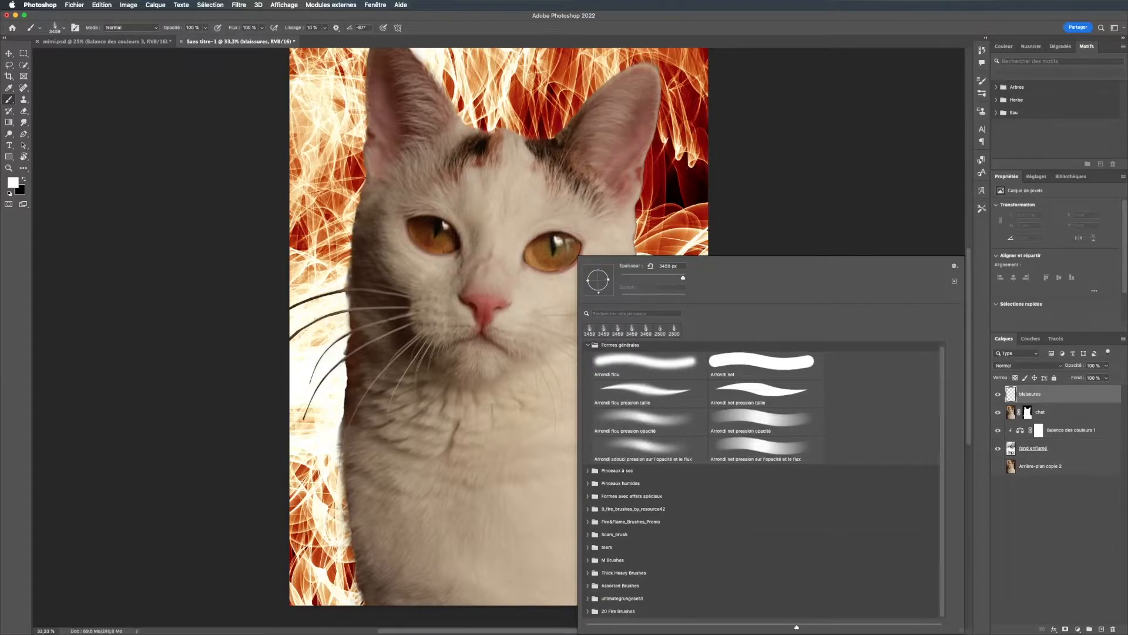
pyautogui.rightClick(759, 155)
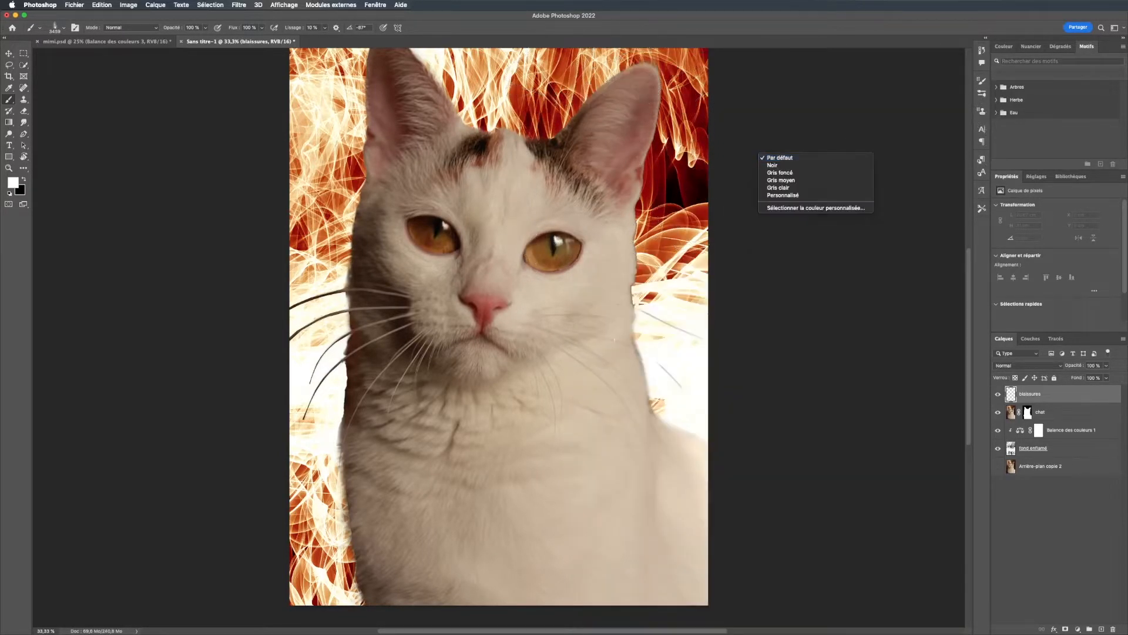
pyautogui.press('Escape')
pyautogui.rightClick(705, 226)
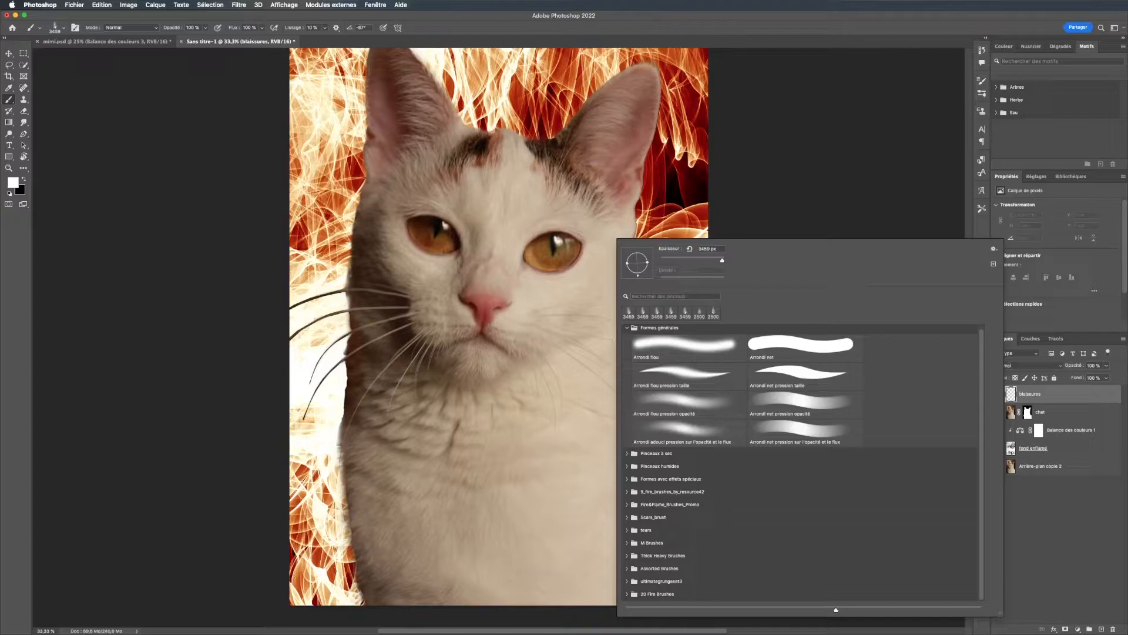
pyautogui.click(627, 555)
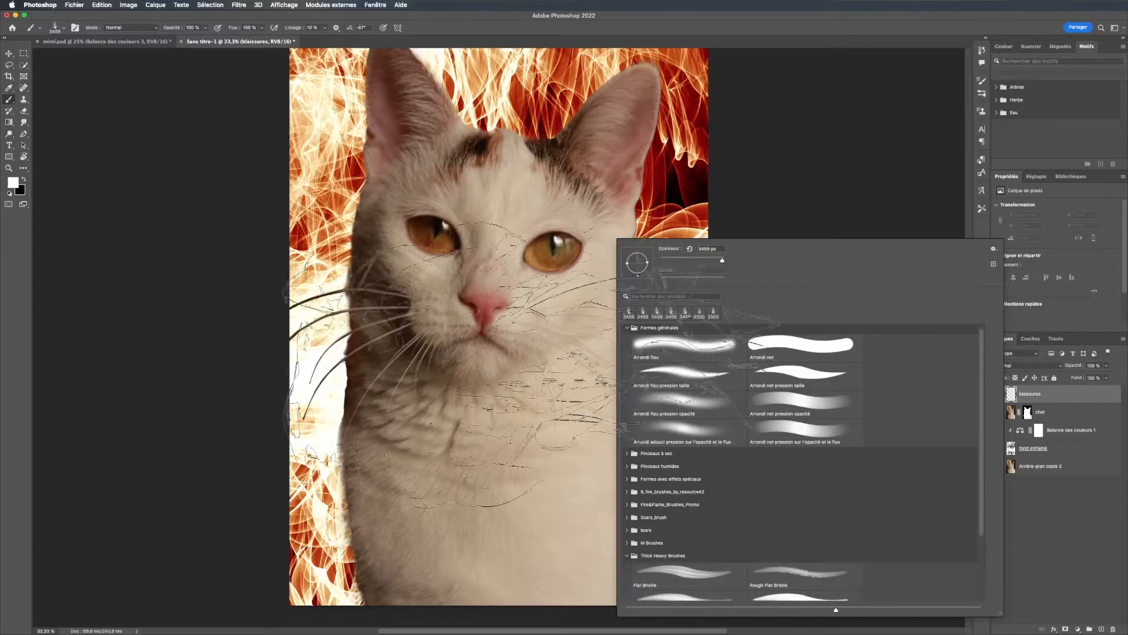
pyautogui.scroll(-3, 802, 461)
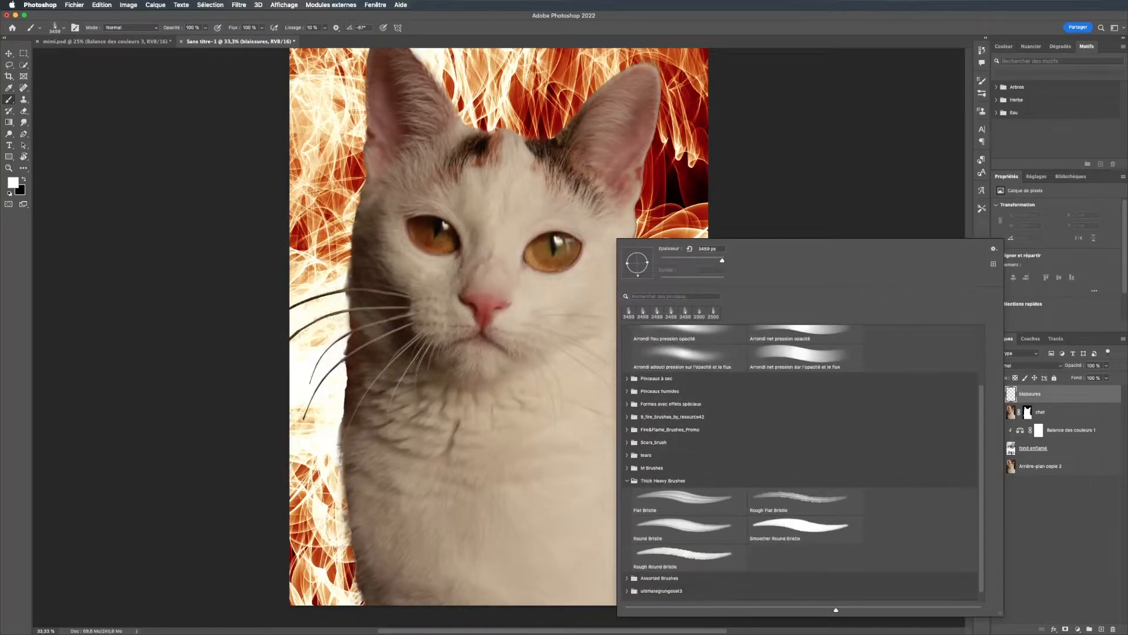
pyautogui.click(627, 479)
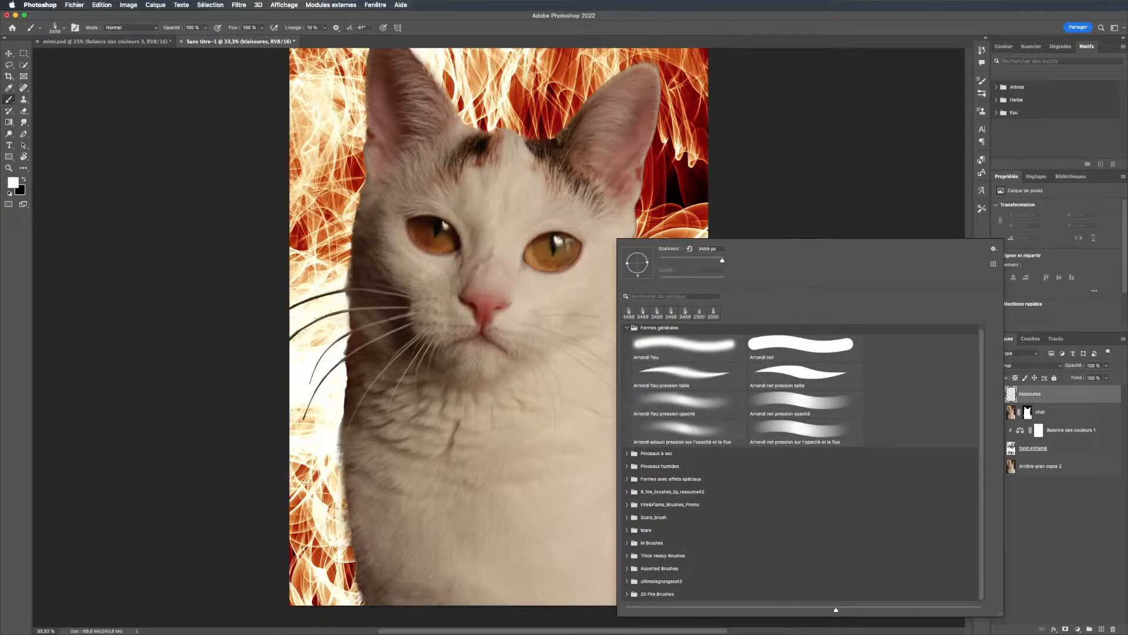
pyautogui.click(626, 568)
pyautogui.scroll(-3, 802, 461)
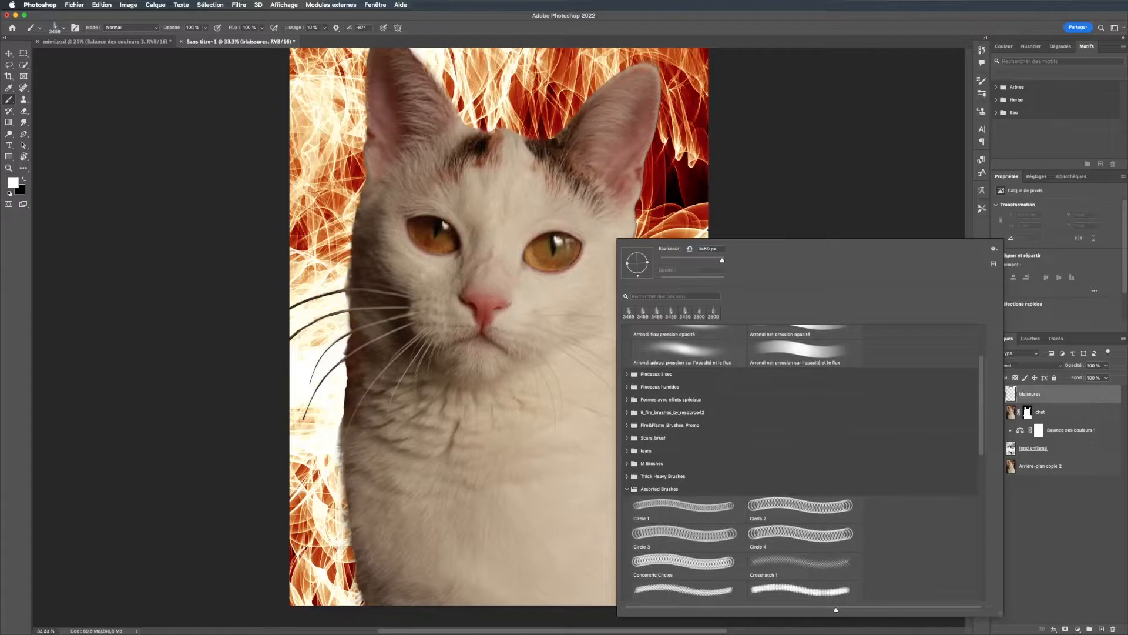
pyautogui.click(627, 489)
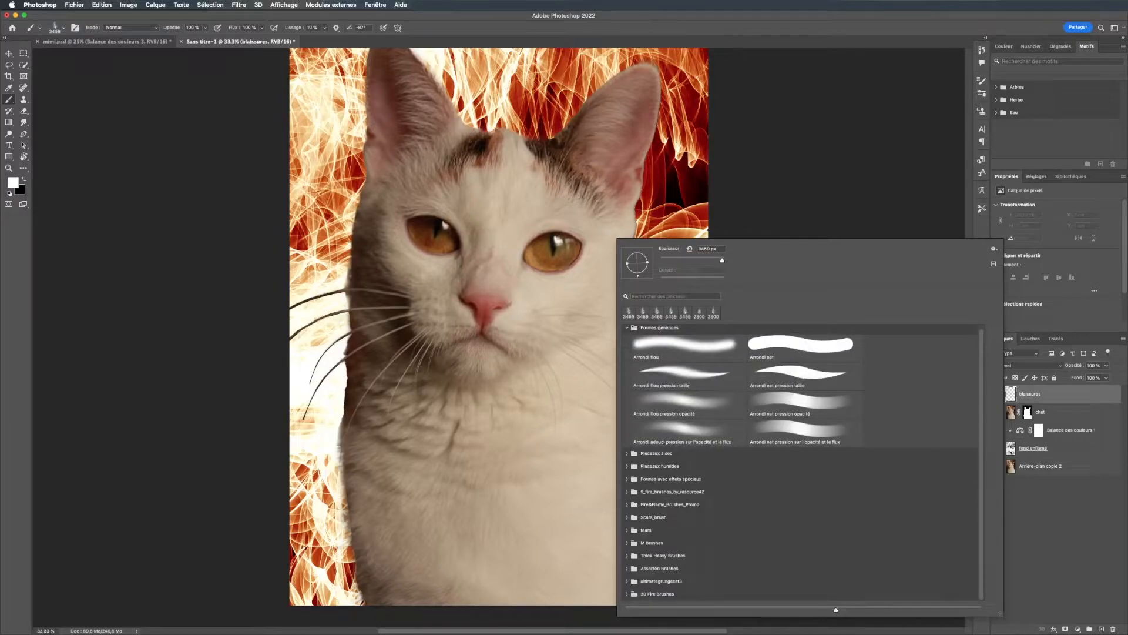
# Choose the brush Valgt pensel nr.5 from the Scars_brush preset group.
pyautogui.click(627, 517)
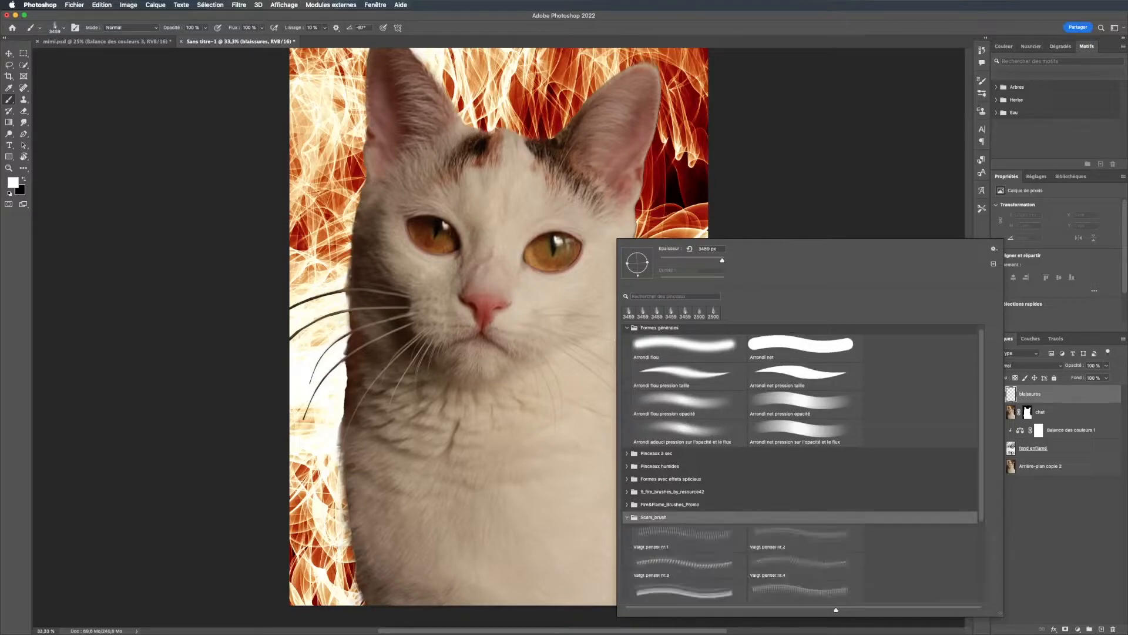
pyautogui.click(684, 537)
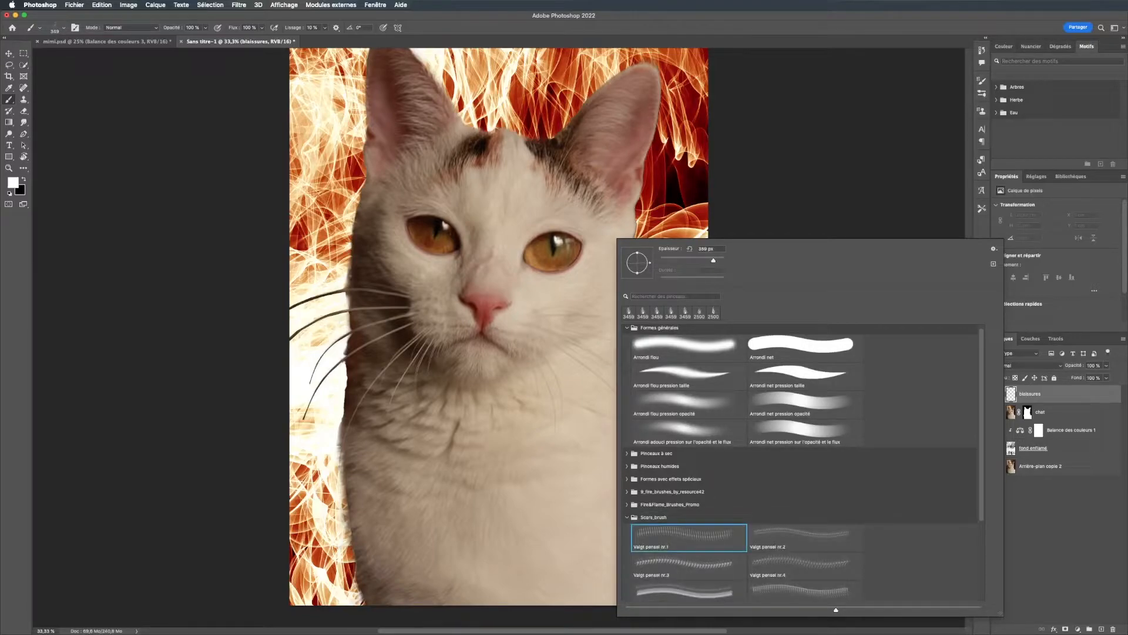
pyautogui.click(684, 591)
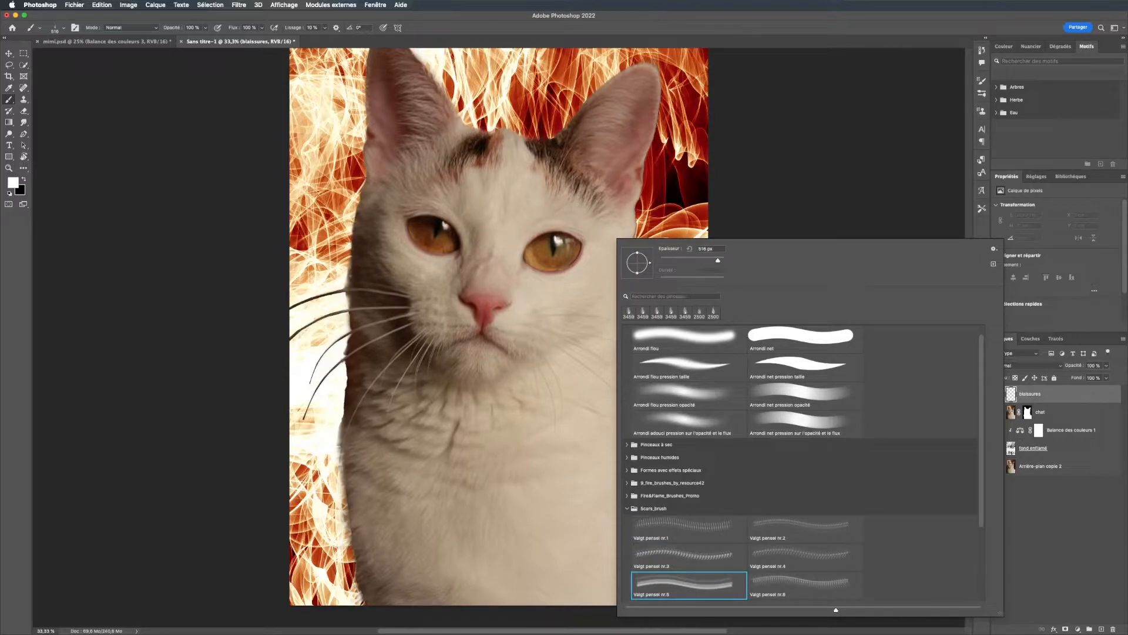
# Set the foreground colour to the dark blood red 640606.
pyautogui.click(13, 183)
pyautogui.write('8a0c0c')
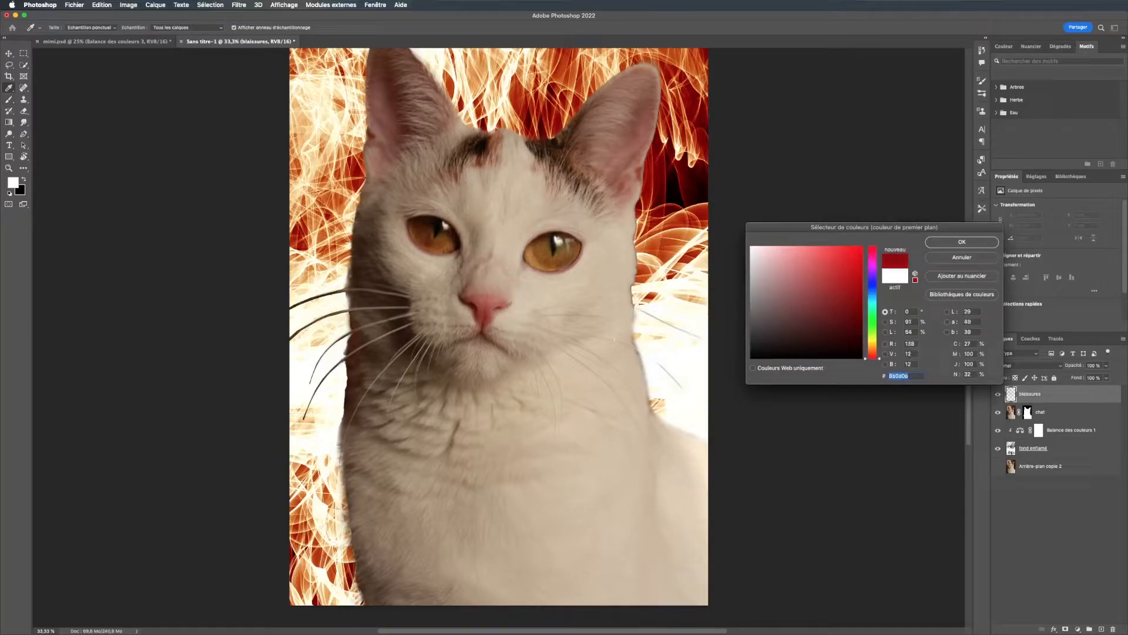
pyautogui.write('640606')
pyautogui.press('Return')
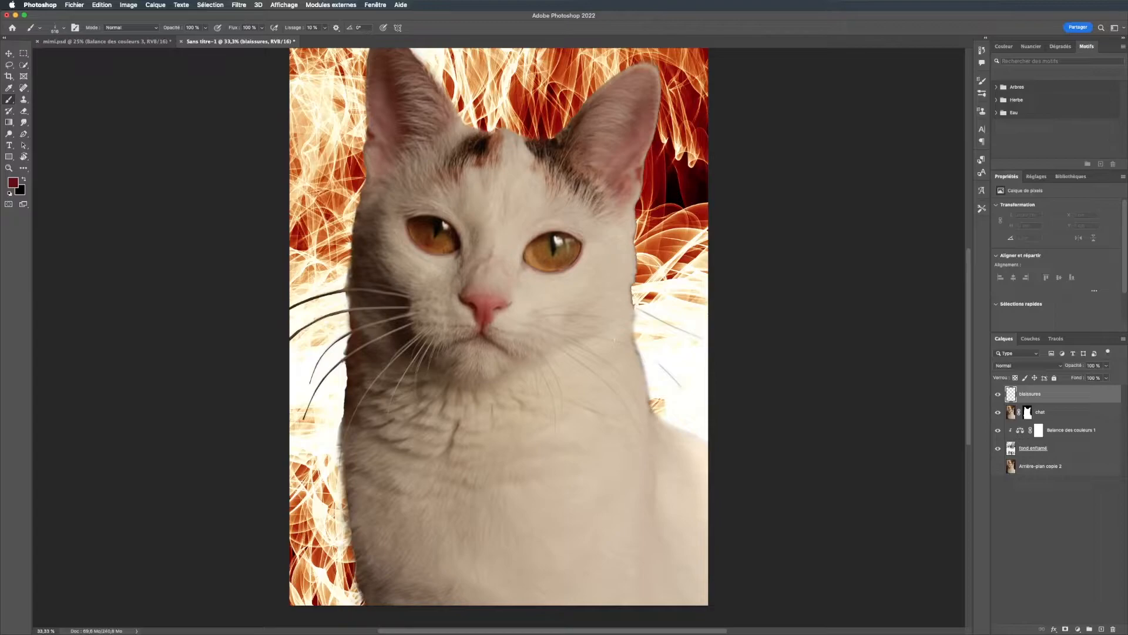
# Adjust the scar brush size and try stamping a large scar over the cat's nose and up between its eyes.
pyautogui.rightClick(491, 257)
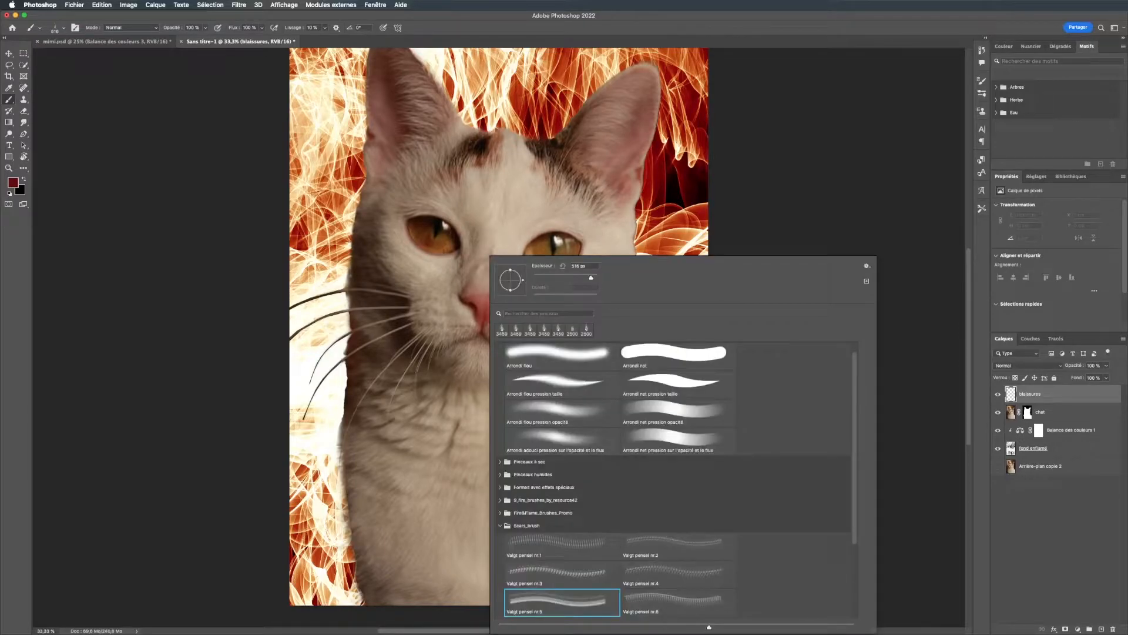
pyautogui.moveTo(591, 278); pyautogui.dragTo(586, 277)
pyautogui.rightClick(768, 194)
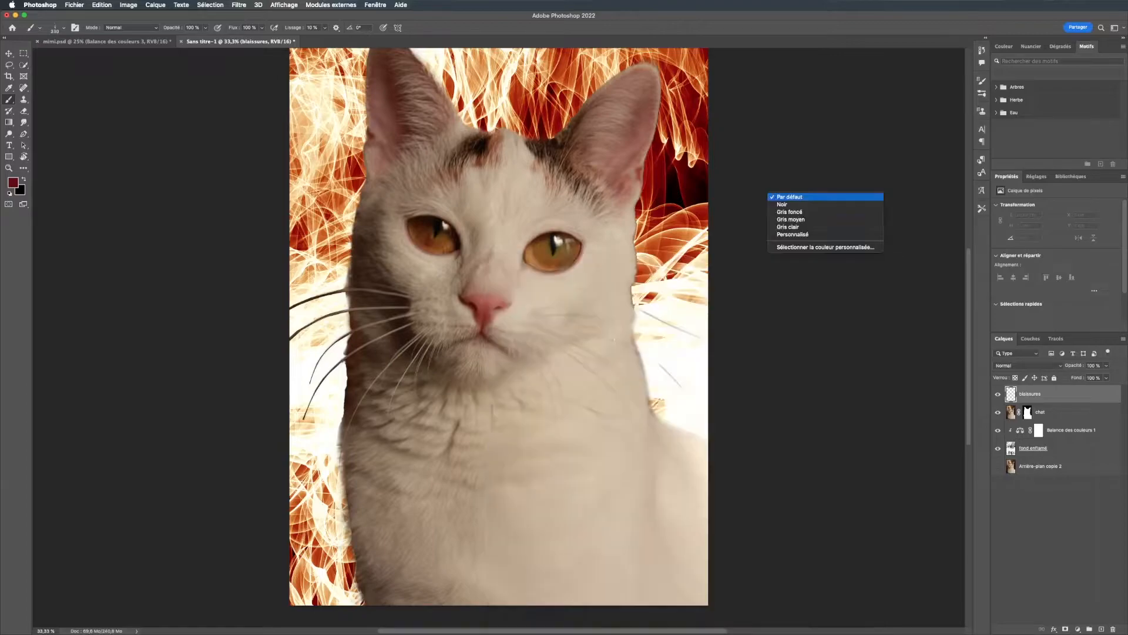
pyautogui.press('Escape')
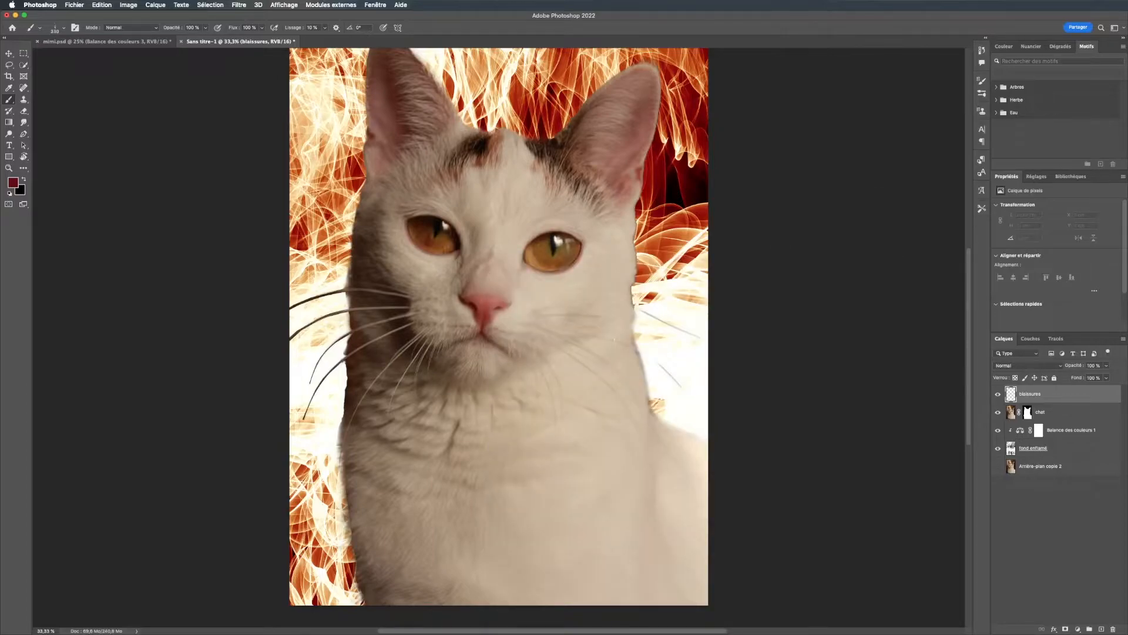
pyautogui.rightClick(738, 279)
pyautogui.rightClick(785, 214)
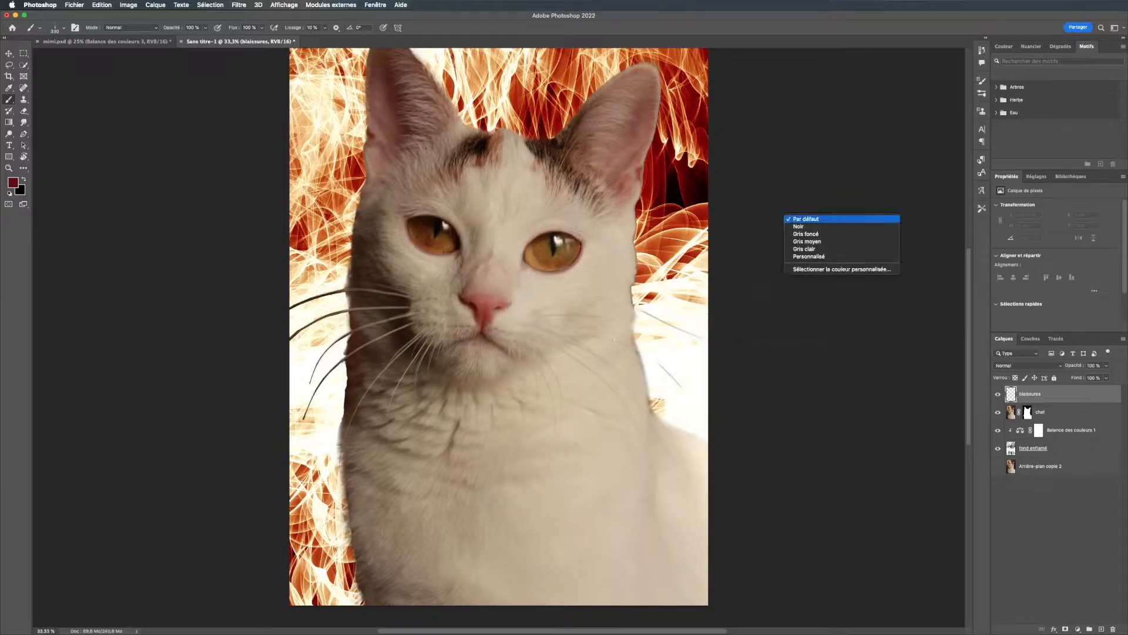
pyautogui.rightClick(575, 238)
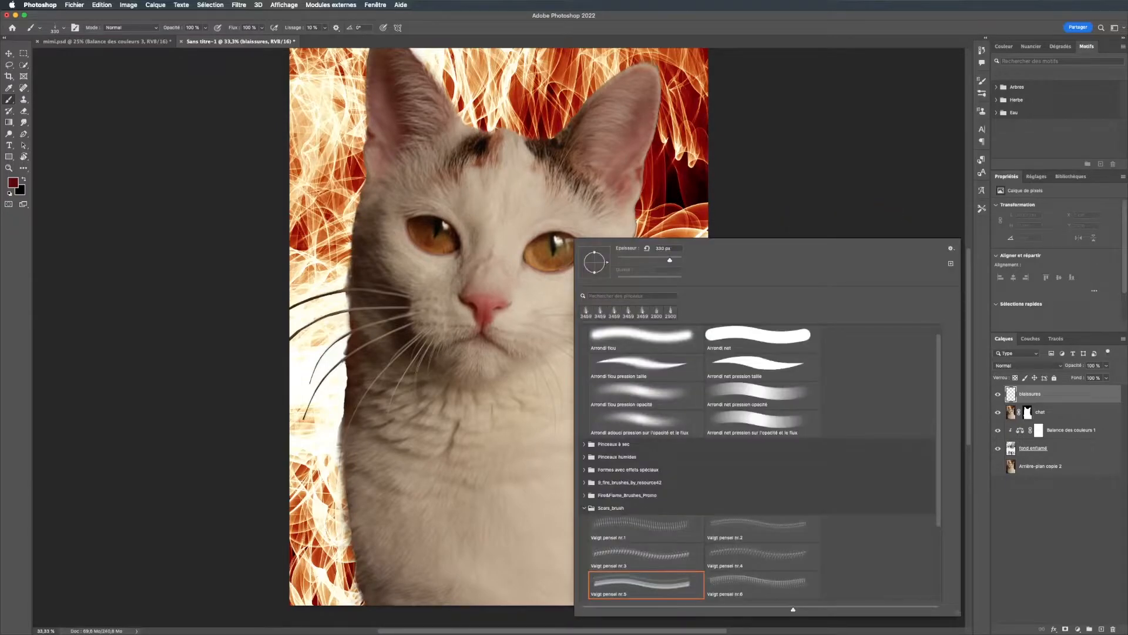
pyautogui.moveTo(673, 260); pyautogui.dragTo(676, 260)
pyautogui.click(484, 262)
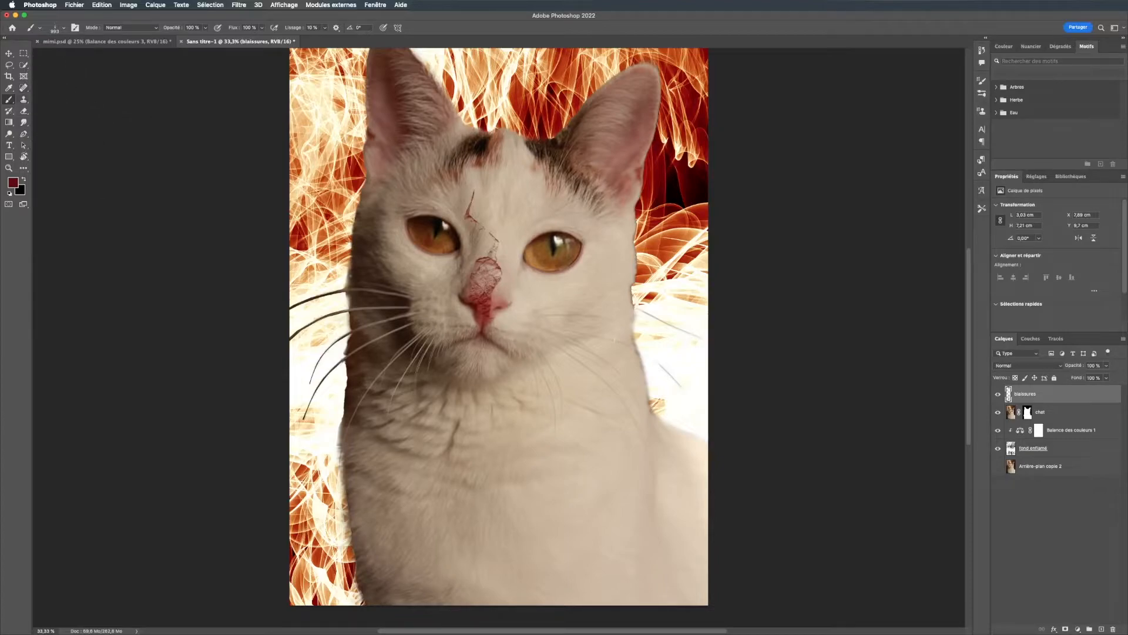
# Switch to the Eraser and give it the hard round brush preset Arrondi net.
pyautogui.press('e')
pyautogui.rightClick(509, 244)
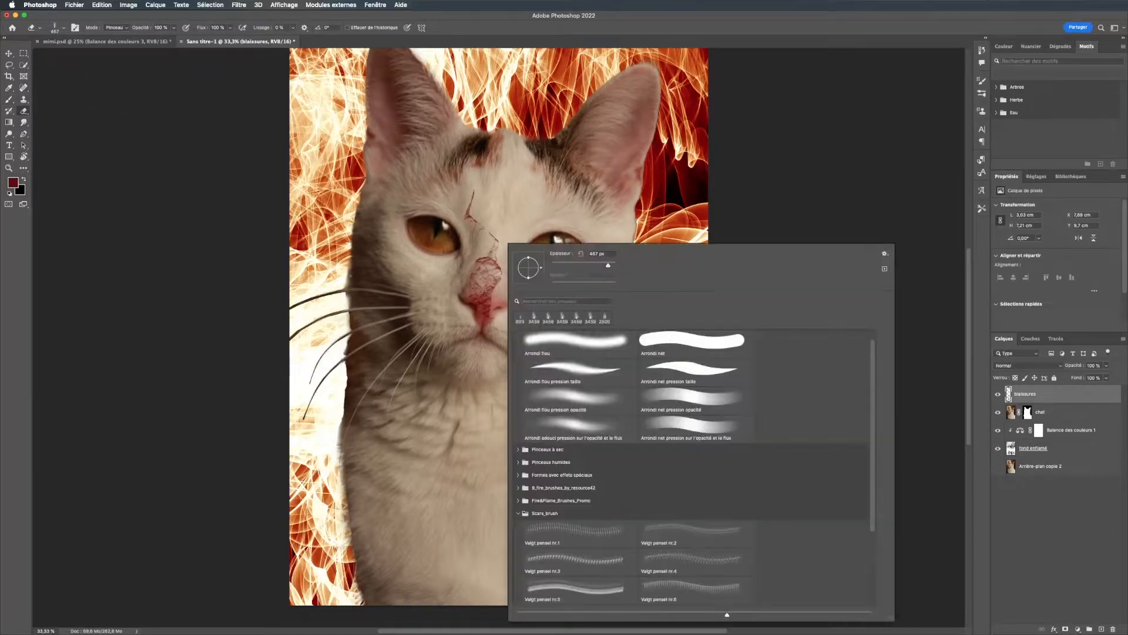
pyautogui.scroll(1, 696, 467)
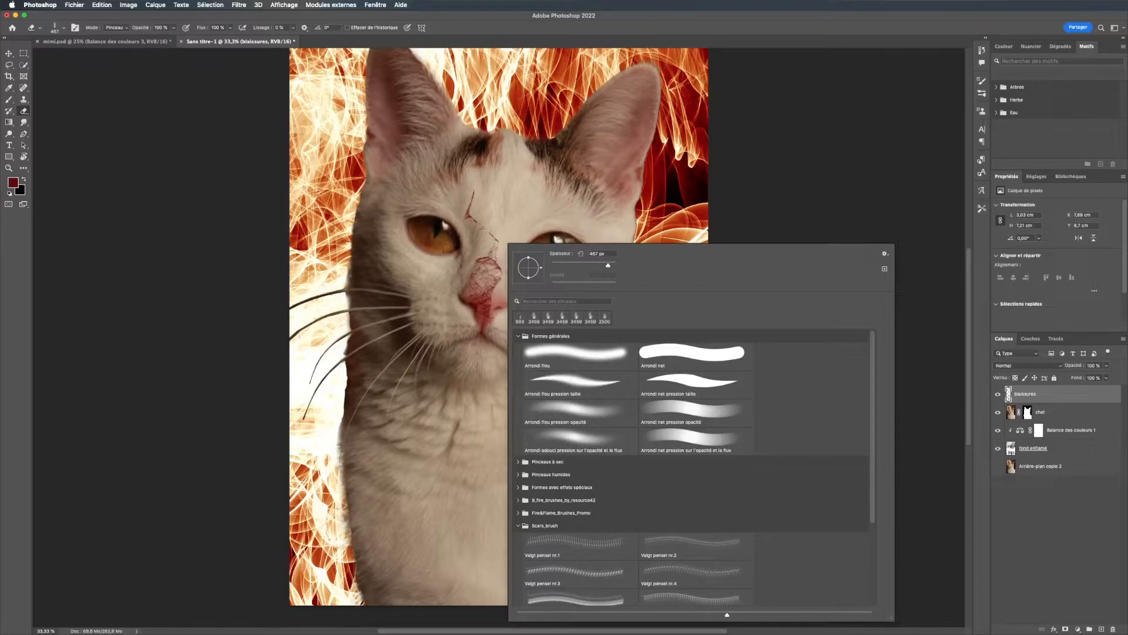
pyautogui.click(518, 336)
pyautogui.click(518, 336)
pyautogui.click(692, 354)
# Try erasing the scar above the nose and compare the result by toggling the blaissures layer's visibility.
pyautogui.moveTo(472, 189); pyautogui.dragTo(487, 295)
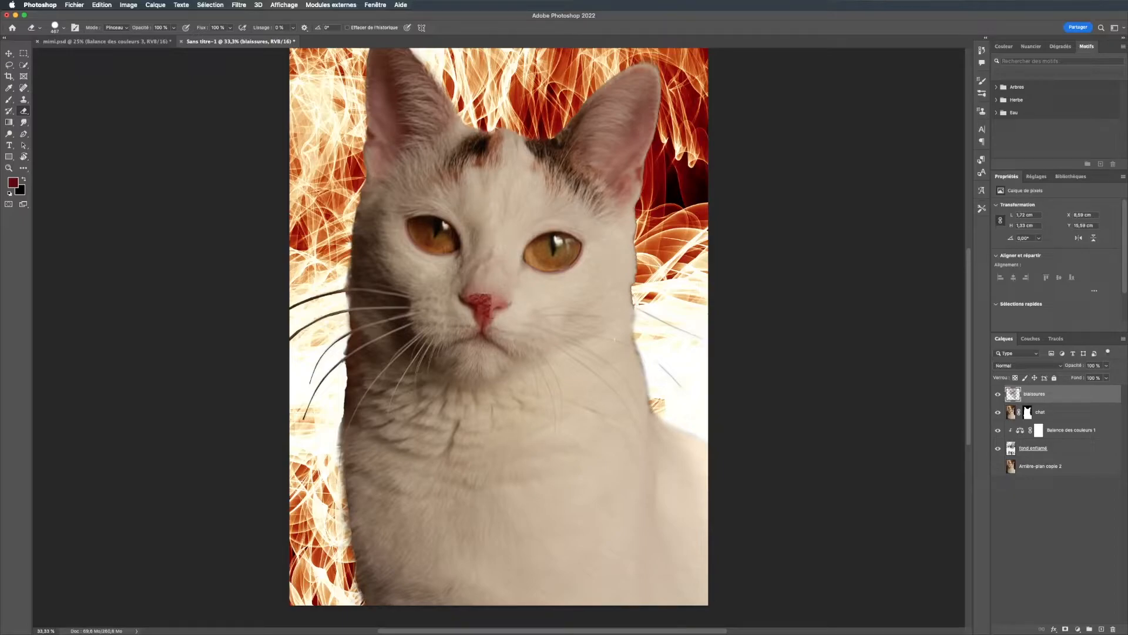
pyautogui.click(997, 394)
pyautogui.click(997, 394)
pyautogui.click(997, 394)
pyautogui.click(481, 304)
# Try stamping the large scar over the cat's nose again with the Brush and undo it.
pyautogui.press('b')
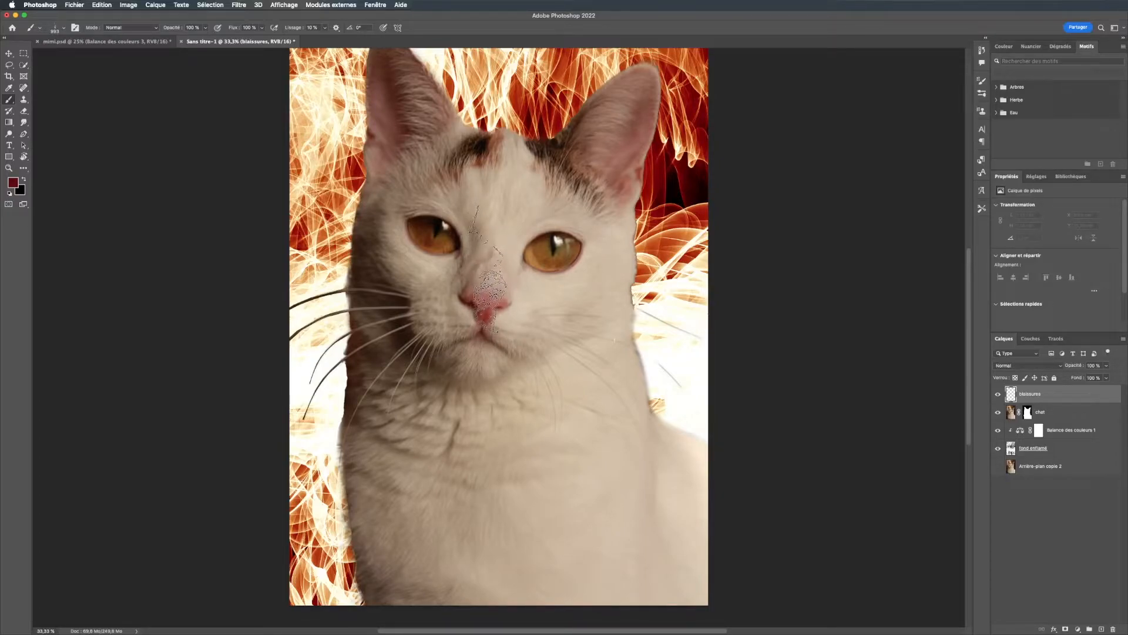
pyautogui.click(488, 269)
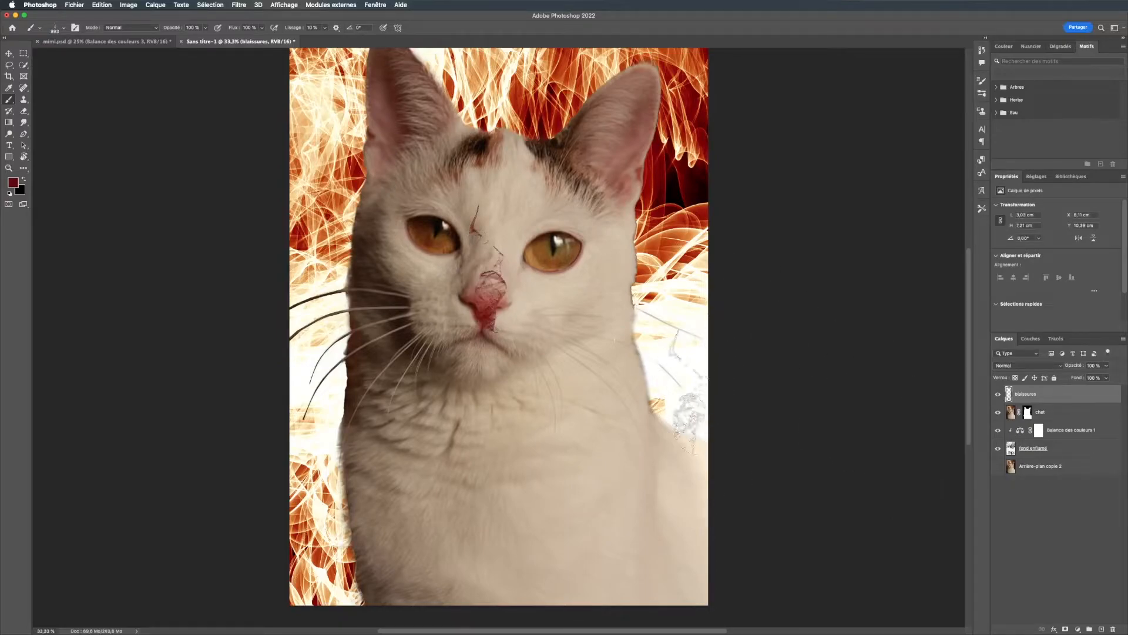
pyautogui.press('super+z')
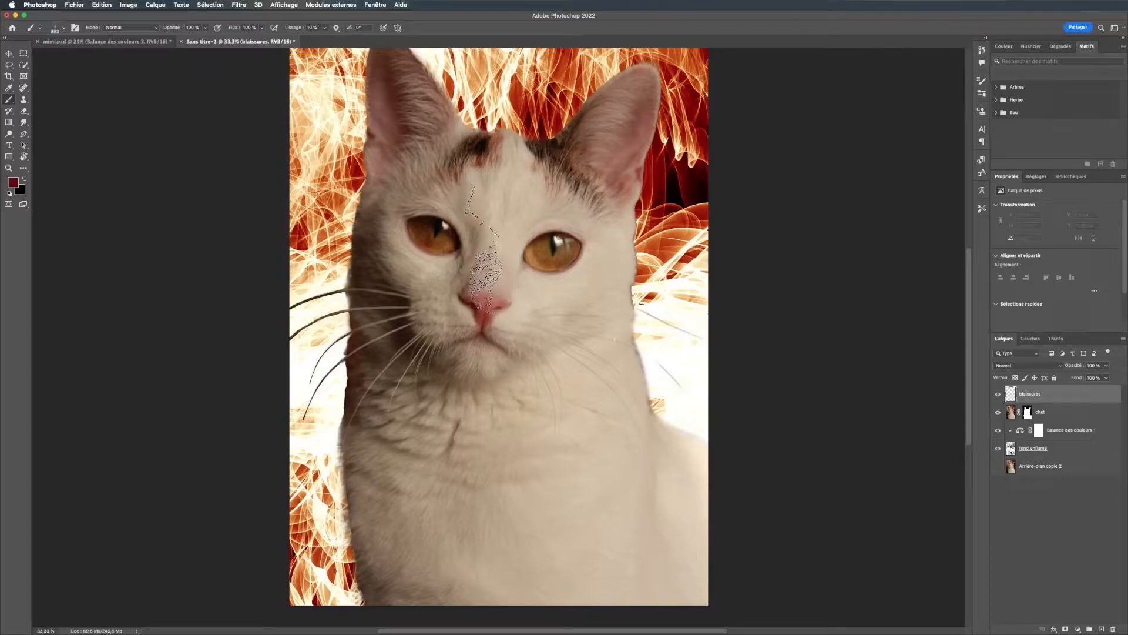
# Set the scar brush size to 453 px and stamp a smaller wound centred on the cat's nose, redoing the first attempt.
pyautogui.rightClick(485, 250)
pyautogui.write('453')
pyautogui.press('Return')
pyautogui.click(475, 292)
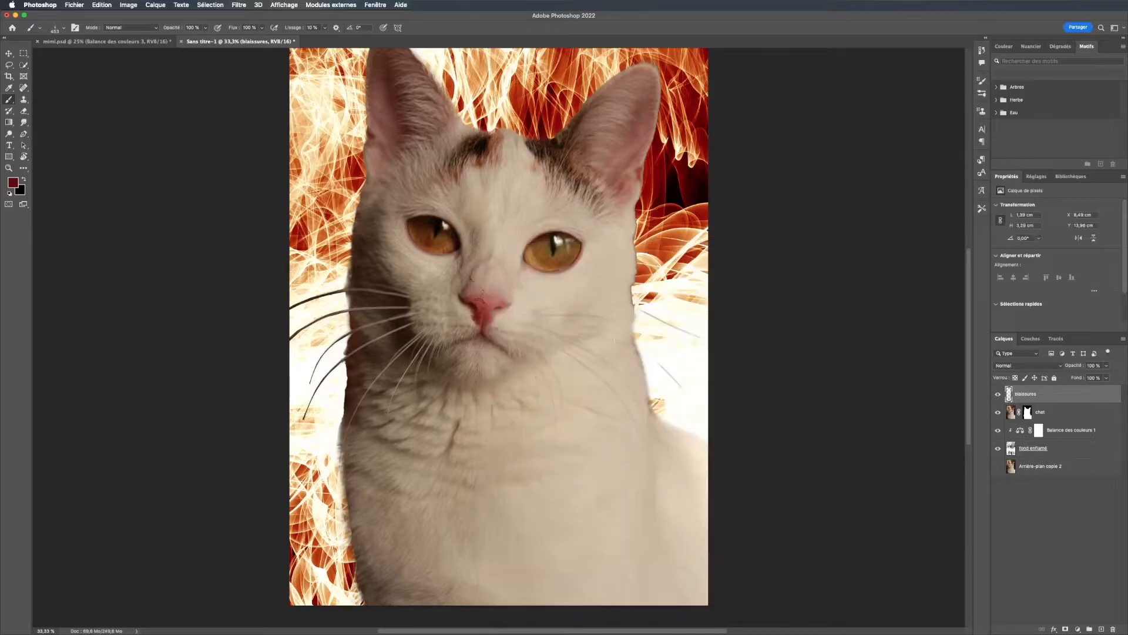
pyautogui.hotkey('ctrl', 'z')
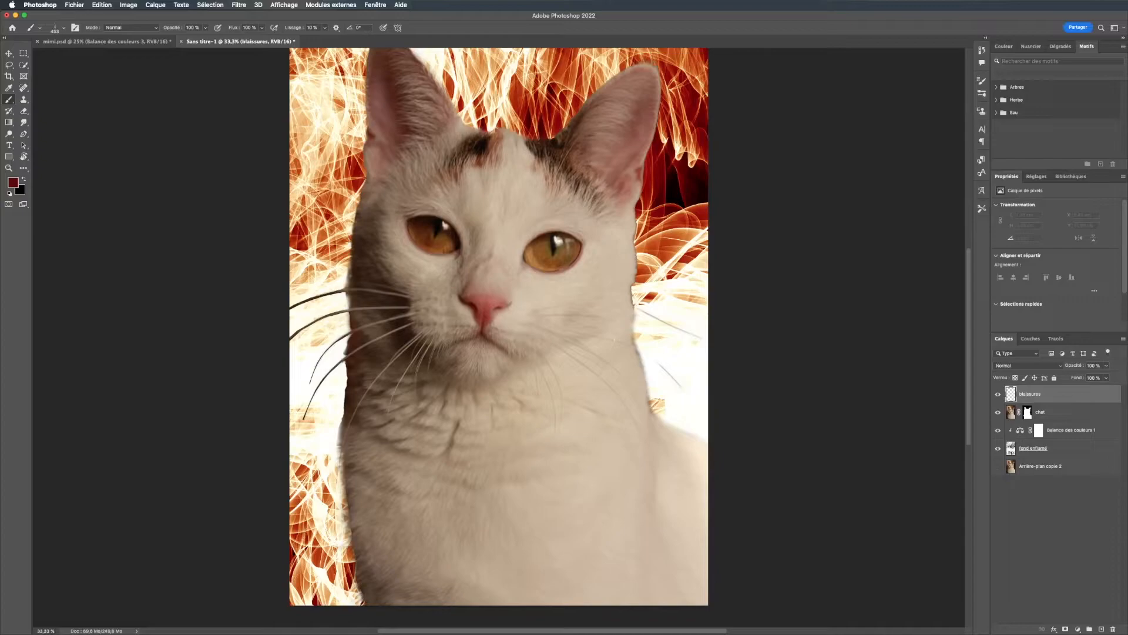
pyautogui.click(485, 303)
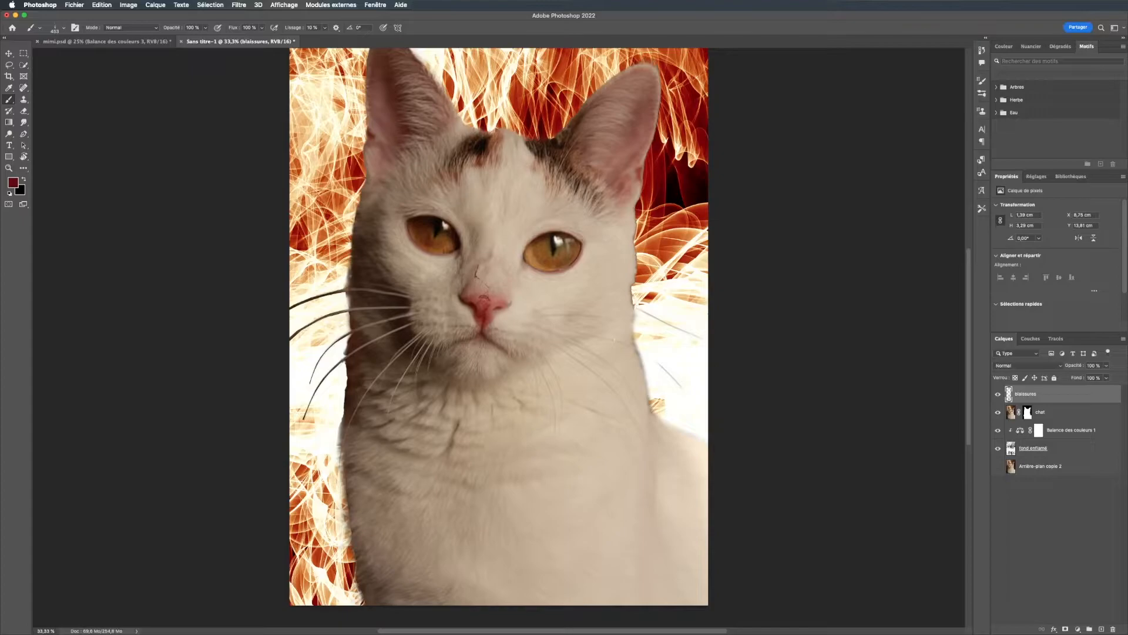
# Erase the stray scar marks above the cat's nose and check the wound by toggling the blaissures layer's visibility.
pyautogui.press('e')
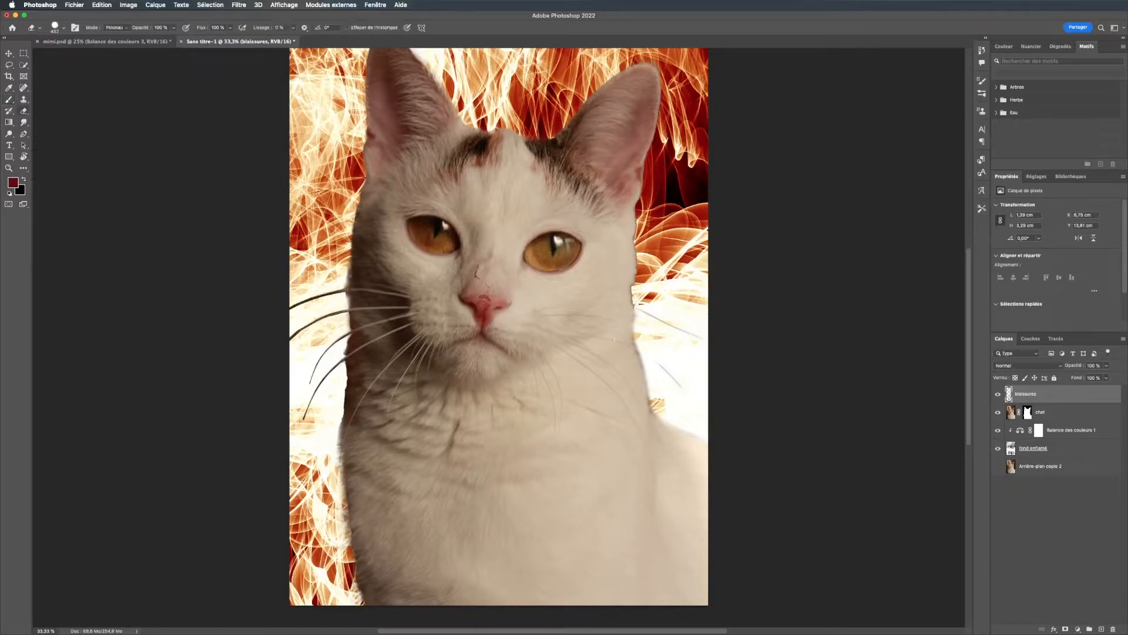
pyautogui.click(477, 252)
pyautogui.click(998, 394)
pyautogui.click(998, 394)
# Switch to the scar brush Valgt pensel nr.3 and stamp a wound at the outer corner of the eye on the cat's shaded side.
pyautogui.press('b')
pyautogui.rightClick(409, 256)
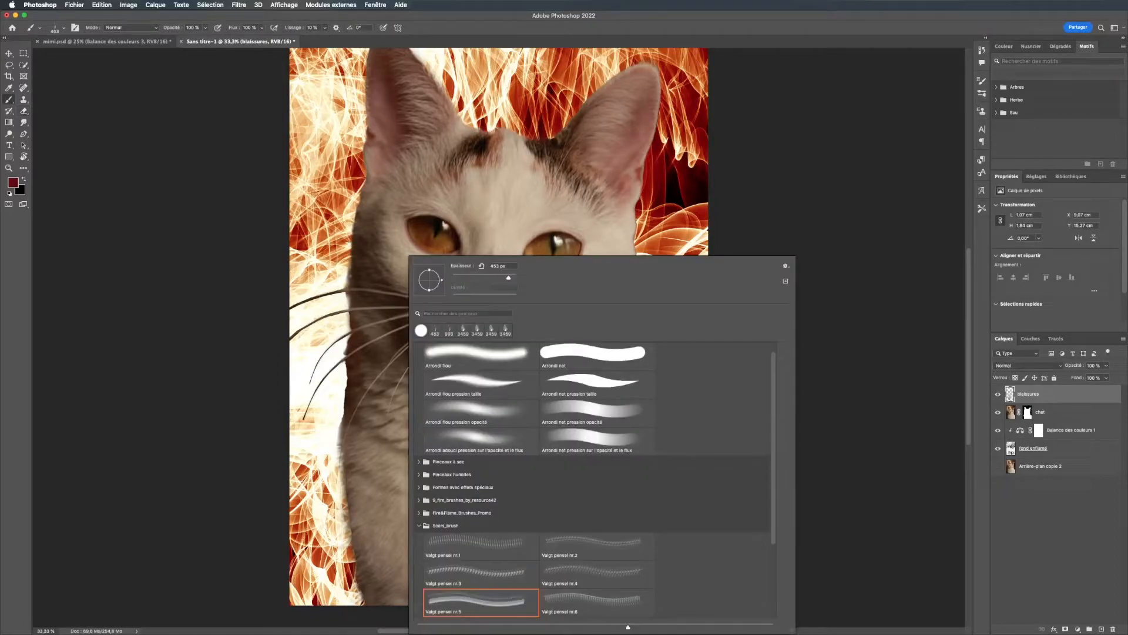
pyautogui.click(481, 574)
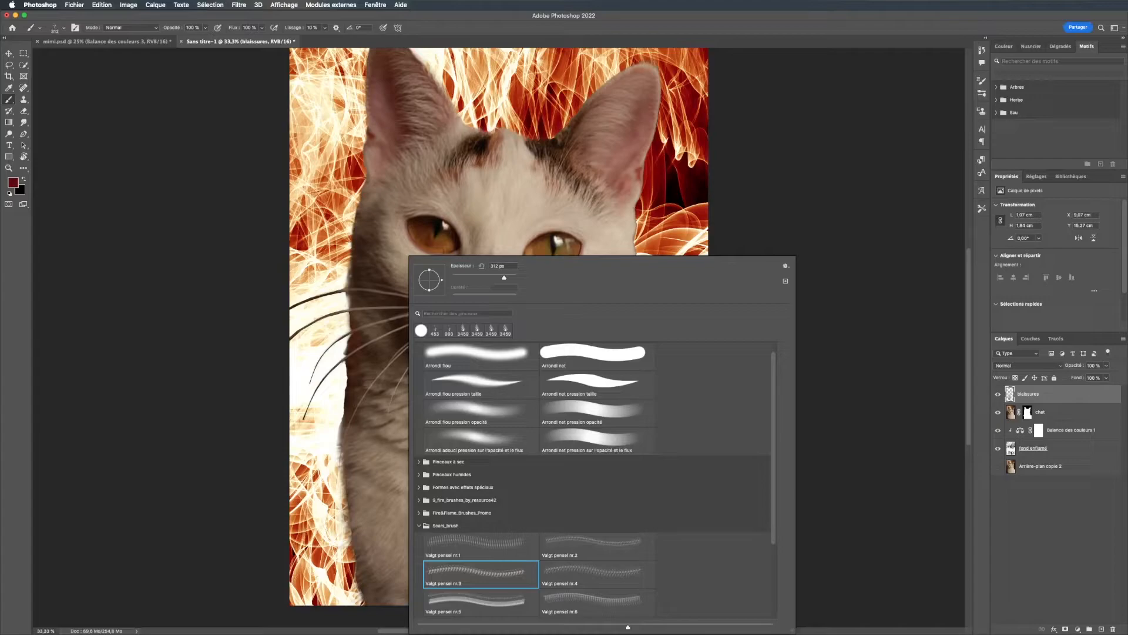
pyautogui.click(399, 219)
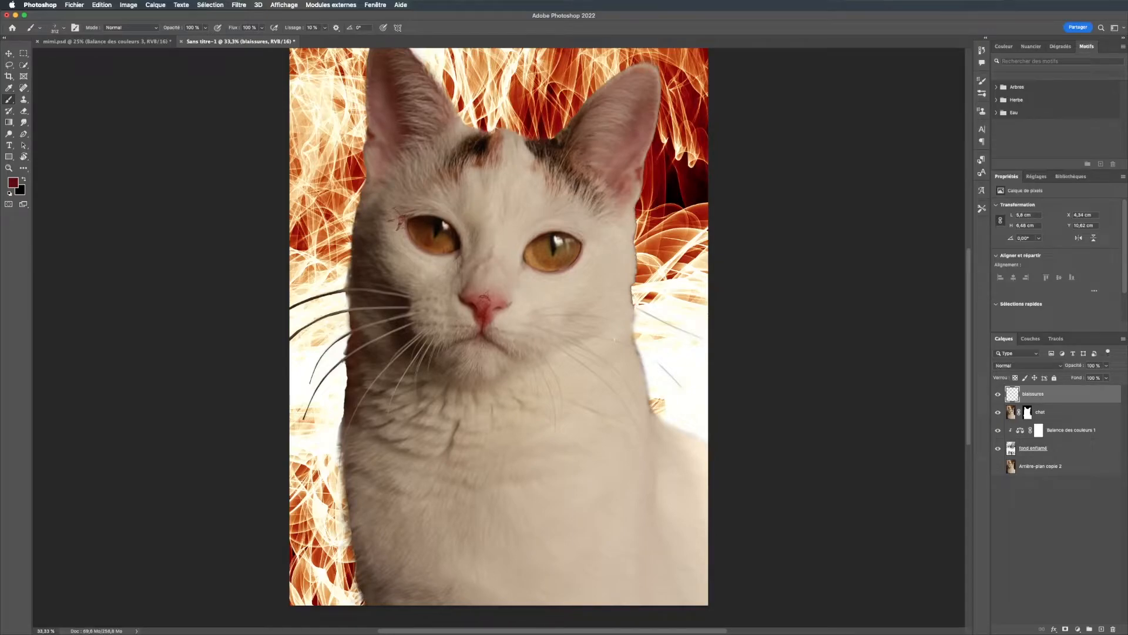
# Rotate the brush tip to about -70° and stamp another wound below the inner corner of the same eye.
pyautogui.rightClick(535, 256)
pyautogui.moveTo(569, 279); pyautogui.dragTo(560, 292)
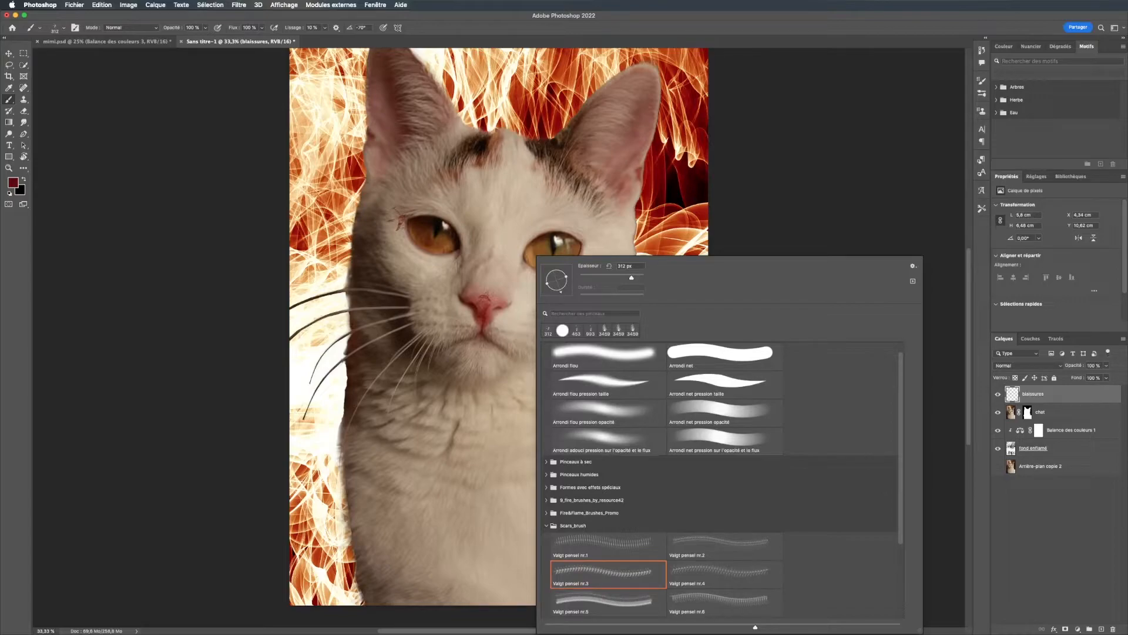
pyautogui.click(454, 257)
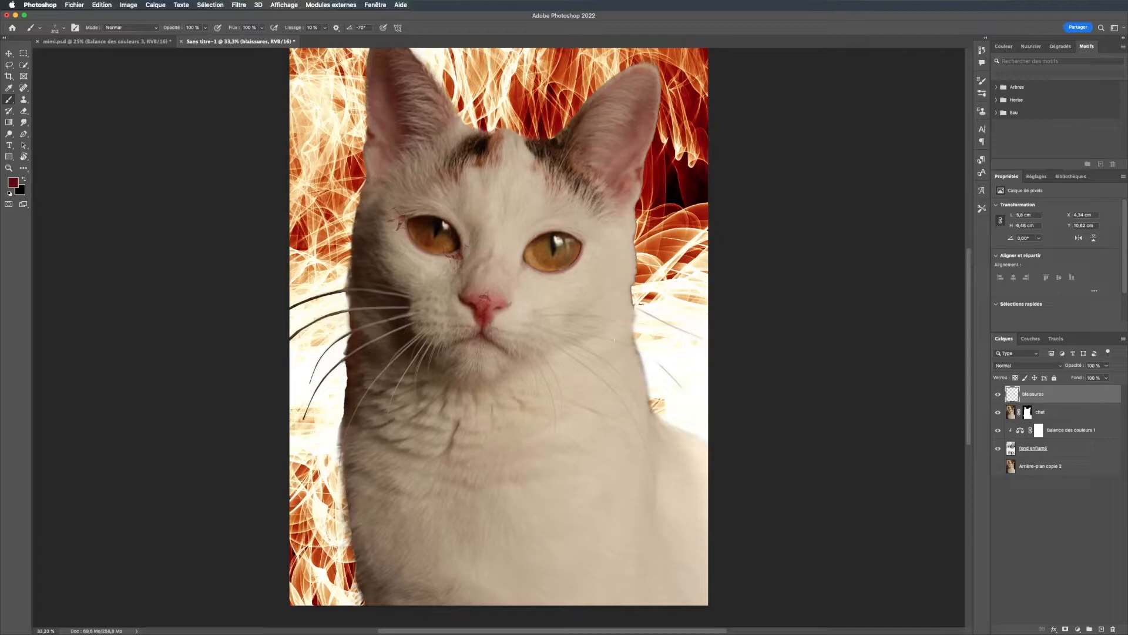
# Switch to the hard round eraser and reduce its size for cleaning up around the shaded-side eye's wound.
pyautogui.press('e')
pyautogui.rightClick(452, 231)
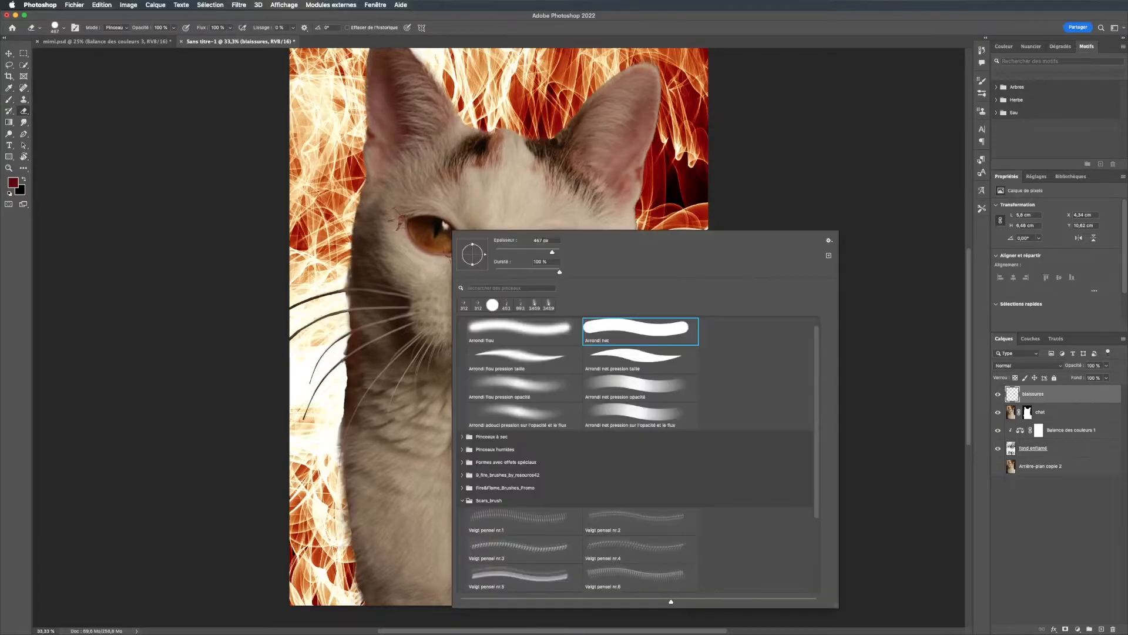
pyautogui.moveTo(553, 252); pyautogui.dragTo(531, 252)
pyautogui.press('Return')
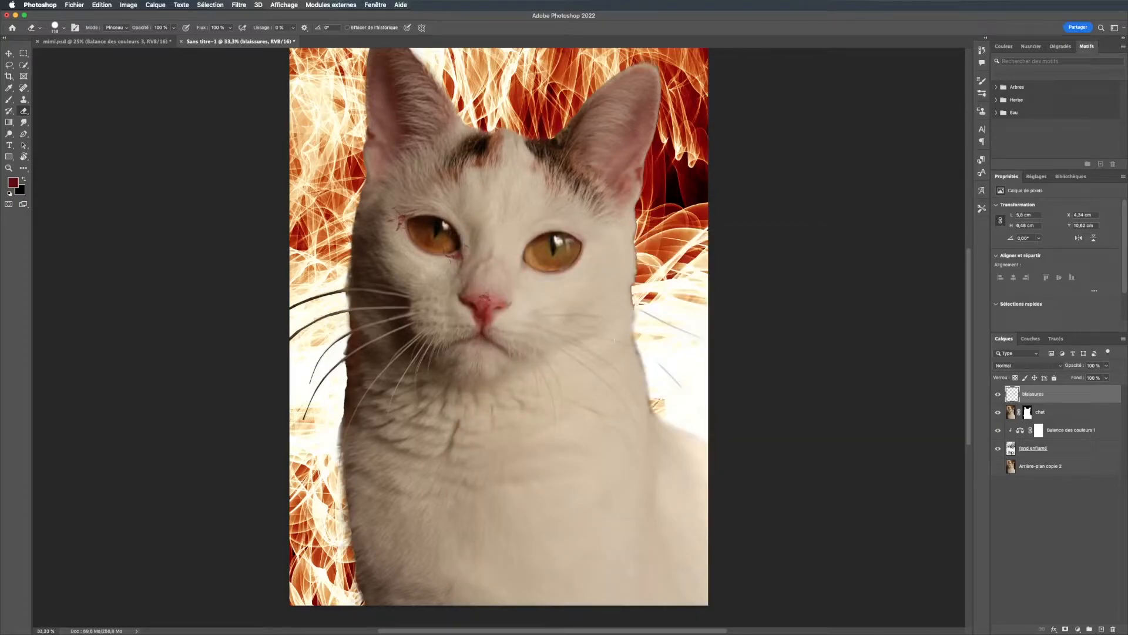
# Stamp a wound at the outer corner of the cat's eye on the lit side using scar brush Valgt pensel nr.6, redoing the first attempt.
pyautogui.press('b')
pyautogui.rightClick(537, 257)
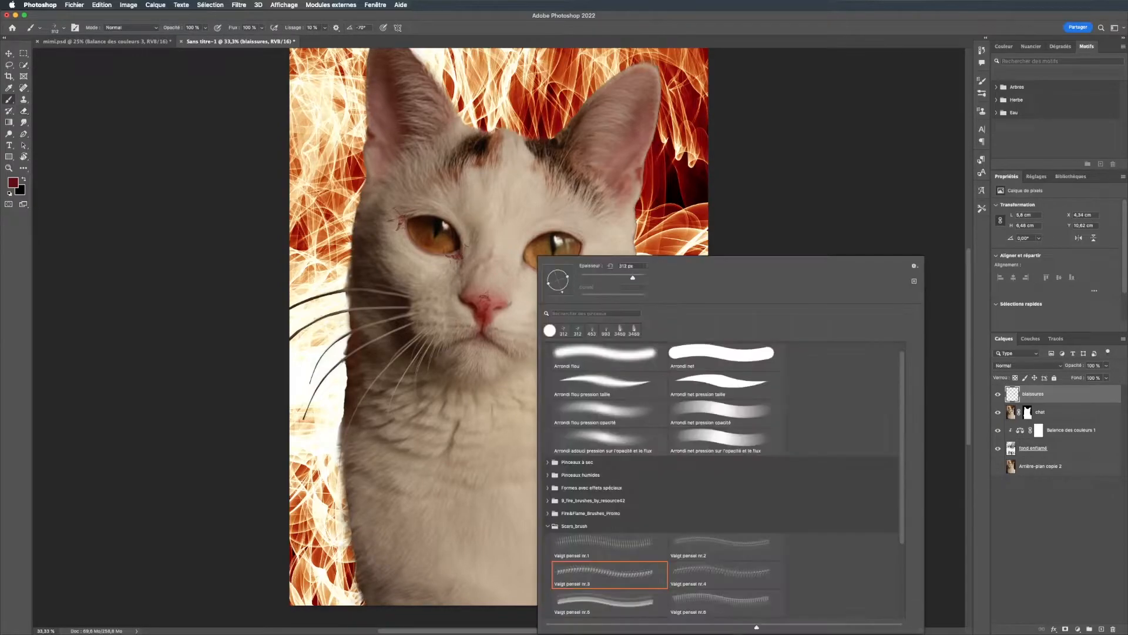
pyautogui.scroll(-2, 723, 476)
pyautogui.click(726, 579)
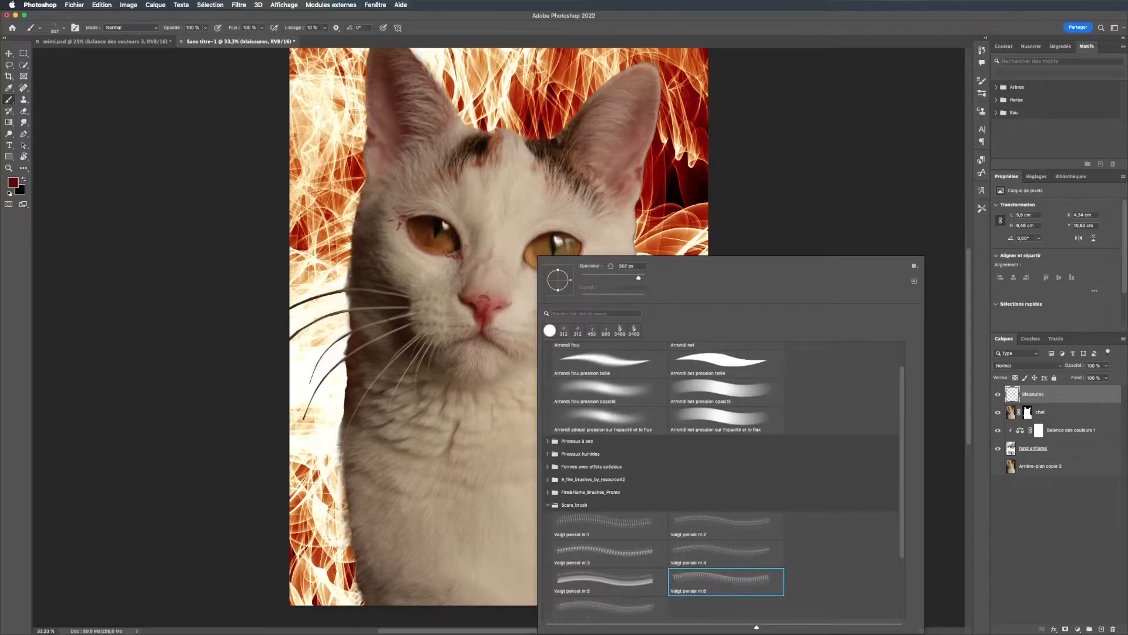
pyautogui.press('Return')
pyautogui.click(523, 273)
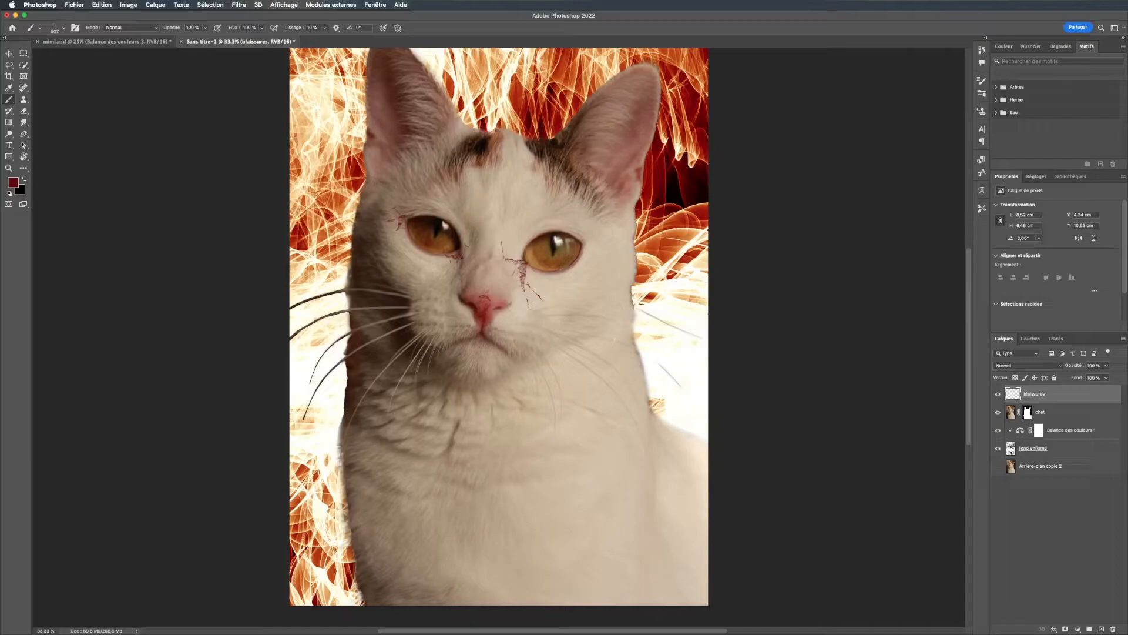
pyautogui.press('super+z')
pyautogui.press('super+shift+z')
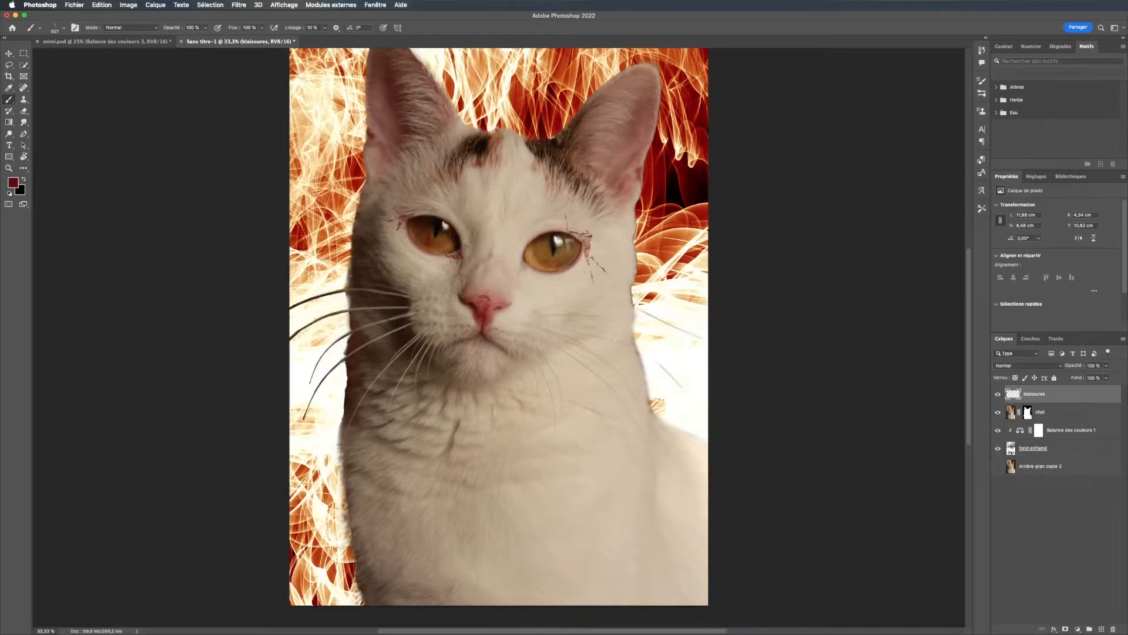
# Try stamping large scratches on the cat's forehead with scar brush Valgt pensel nr.7, and undo the stamp.
pyautogui.rightClick(501, 338)
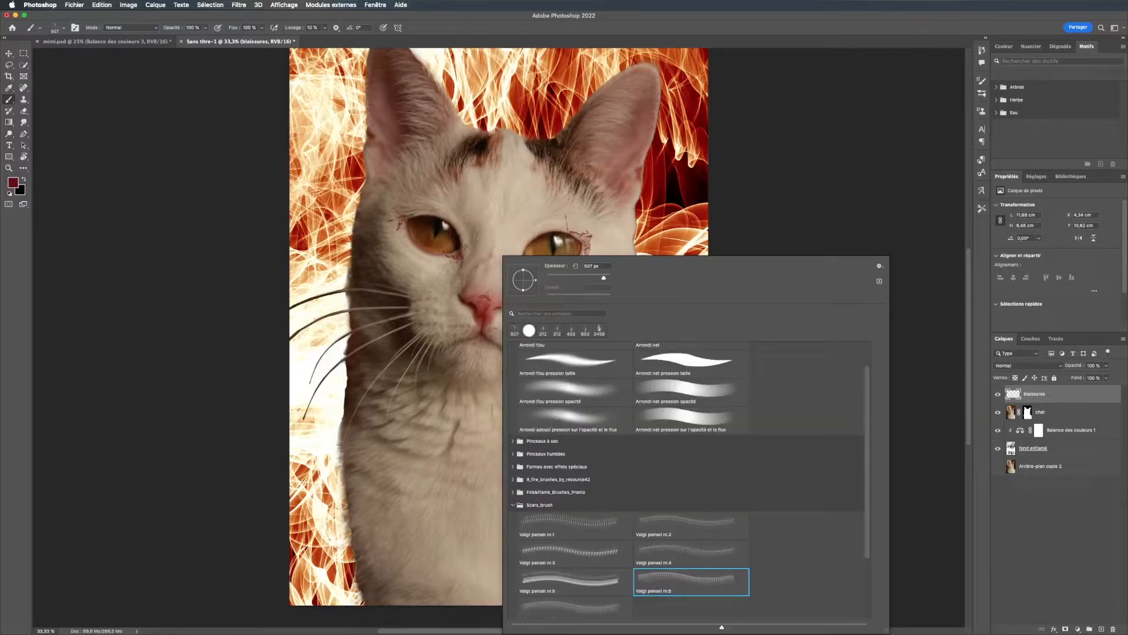
pyautogui.scroll(-1, 690, 480)
pyautogui.click(574, 587)
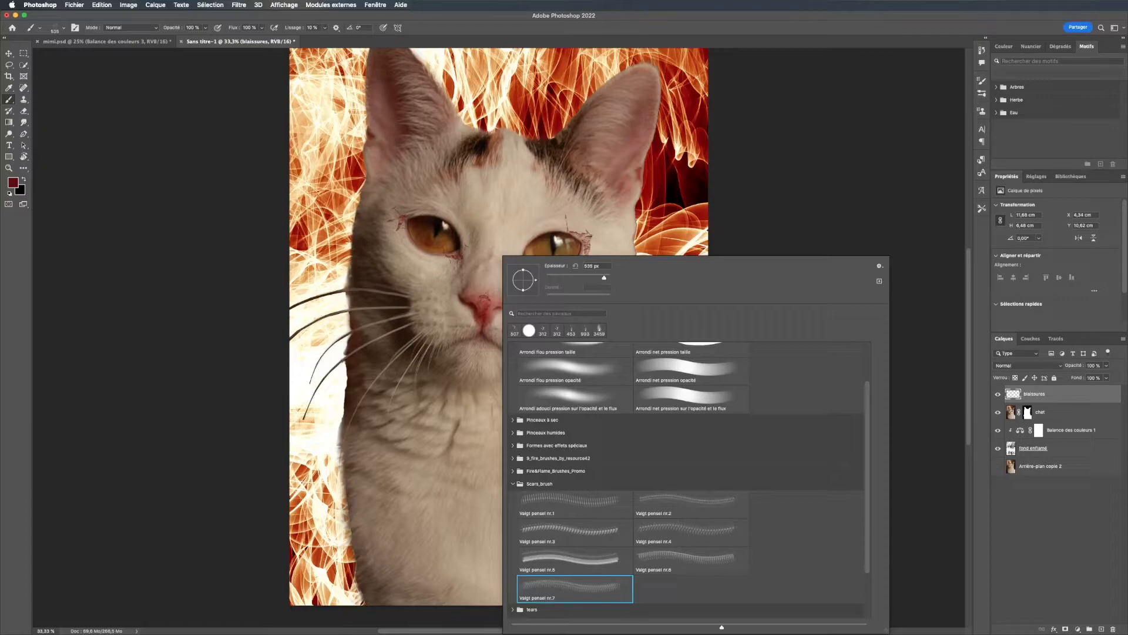
pyautogui.moveTo(604, 278); pyautogui.dragTo(607, 278)
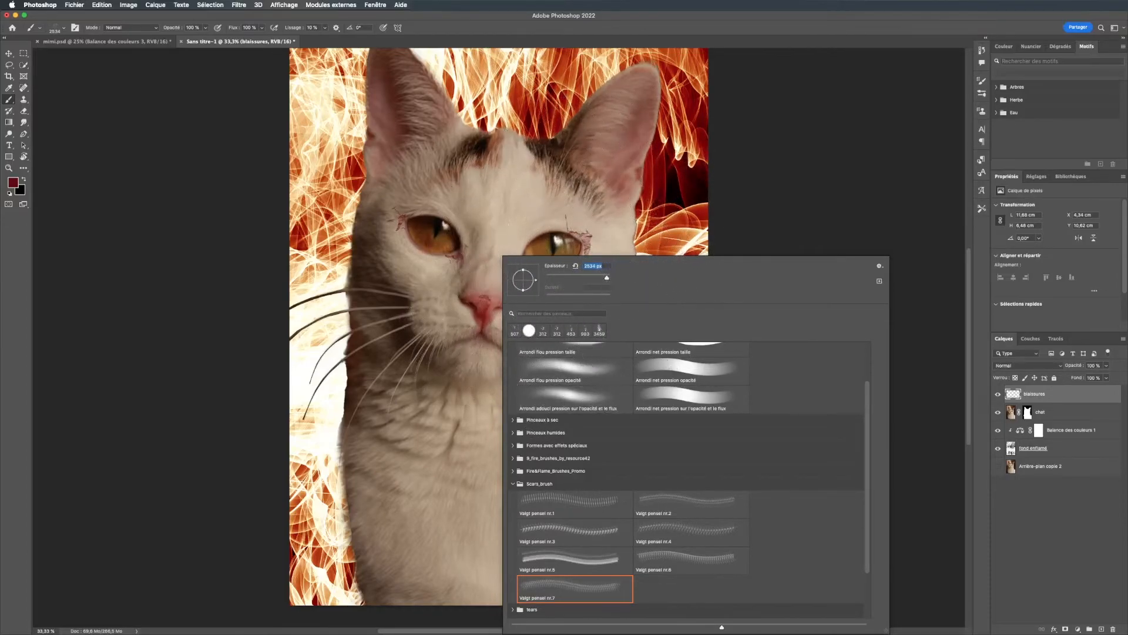
pyautogui.moveTo(607, 278); pyautogui.dragTo(600, 278)
pyautogui.press('Return')
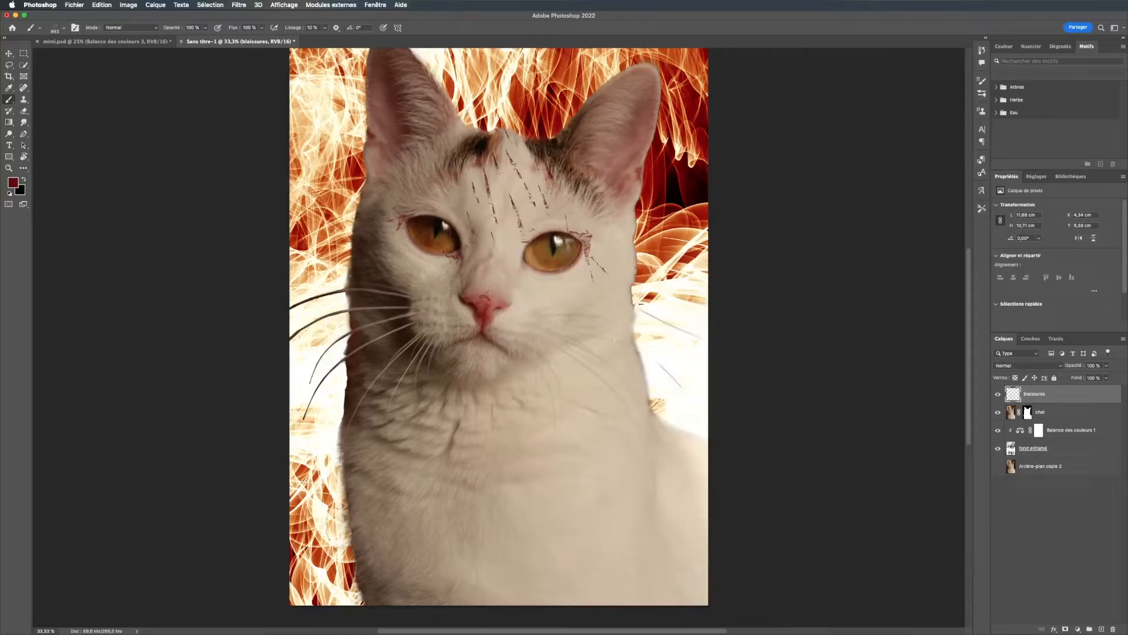
pyautogui.press('super+z')
pyautogui.press('super+t')
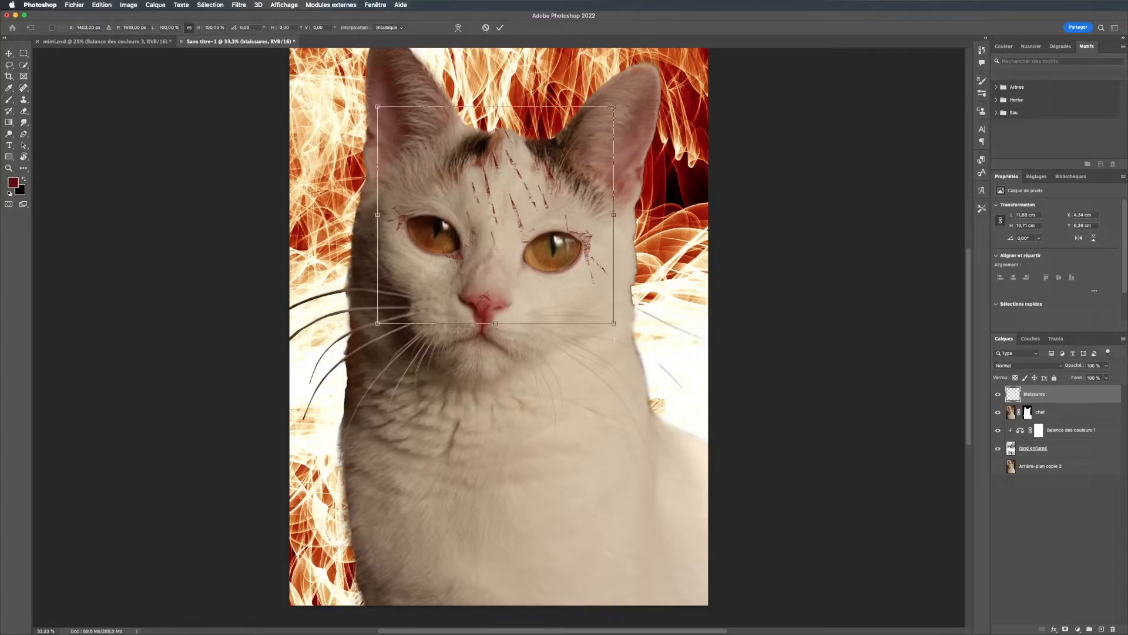
pyautogui.press('Escape')
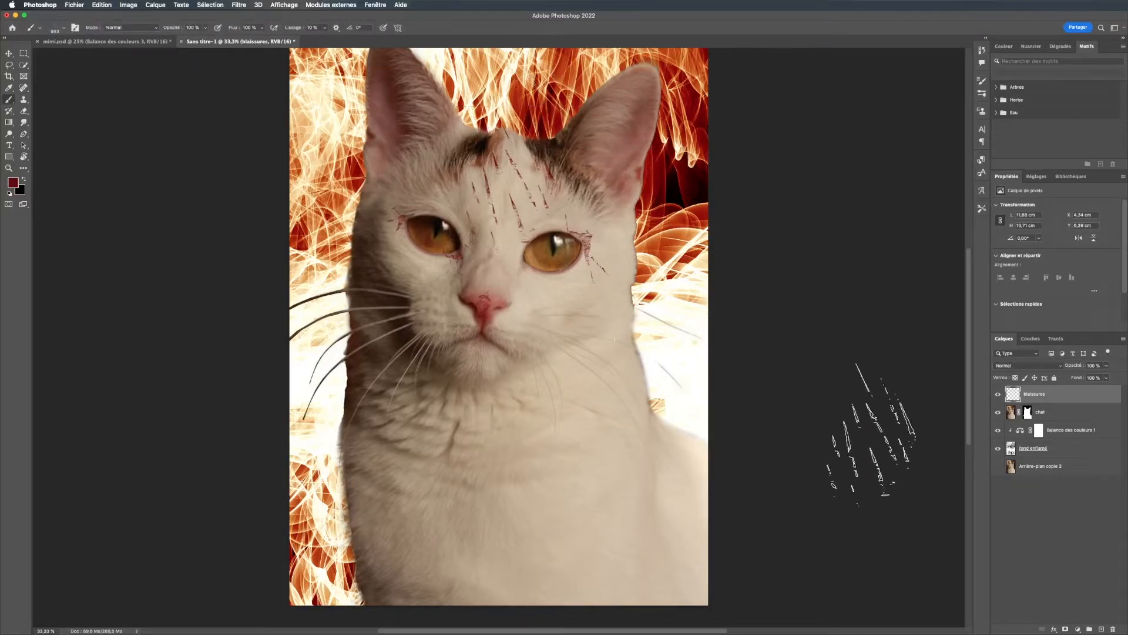
pyautogui.press('super+z')
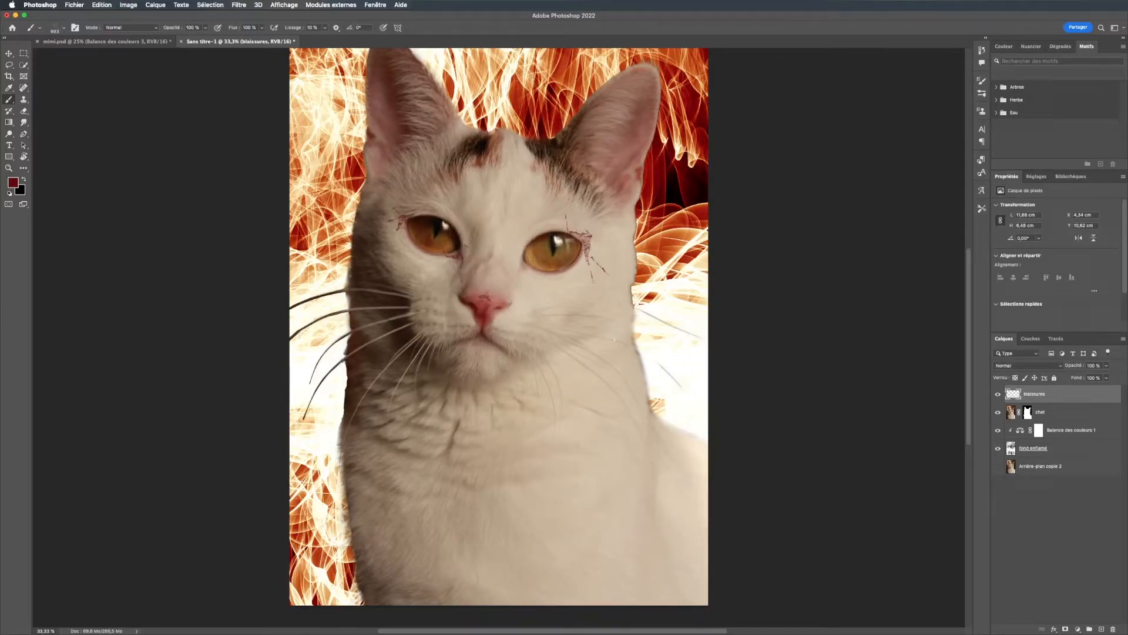
# Compare the scar brushes, pick Valgt pensel nr.2 and stamp a wound at the inner corner of the lit-side eye.
pyautogui.rightClick(530, 256)
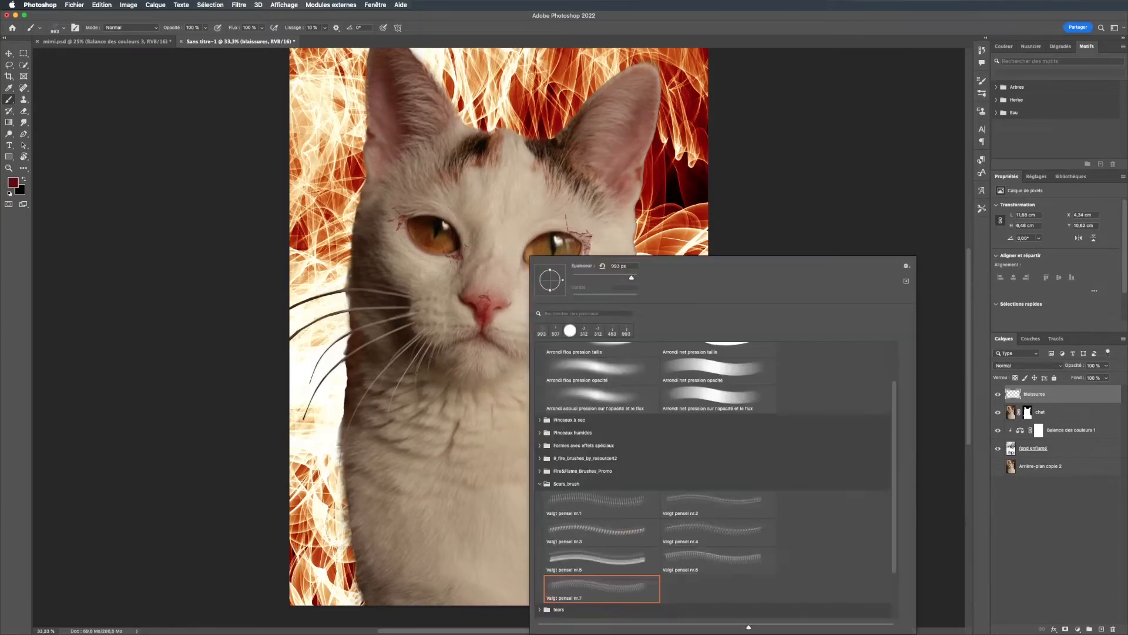
pyautogui.click(600, 532)
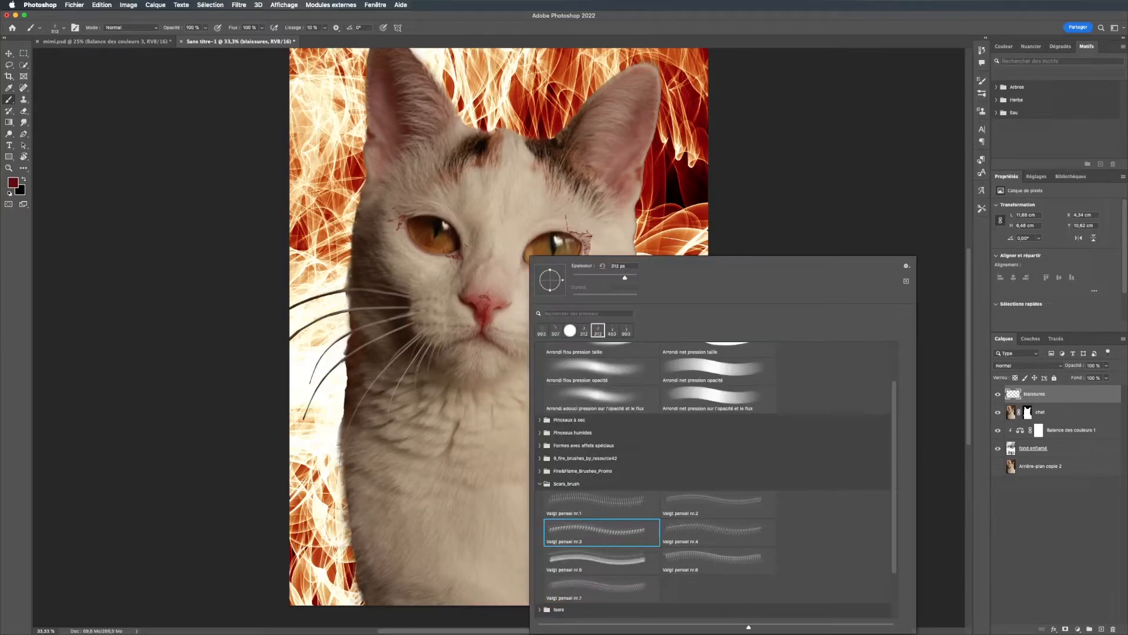
pyautogui.scroll(-1, 601, 564)
pyautogui.click(601, 580)
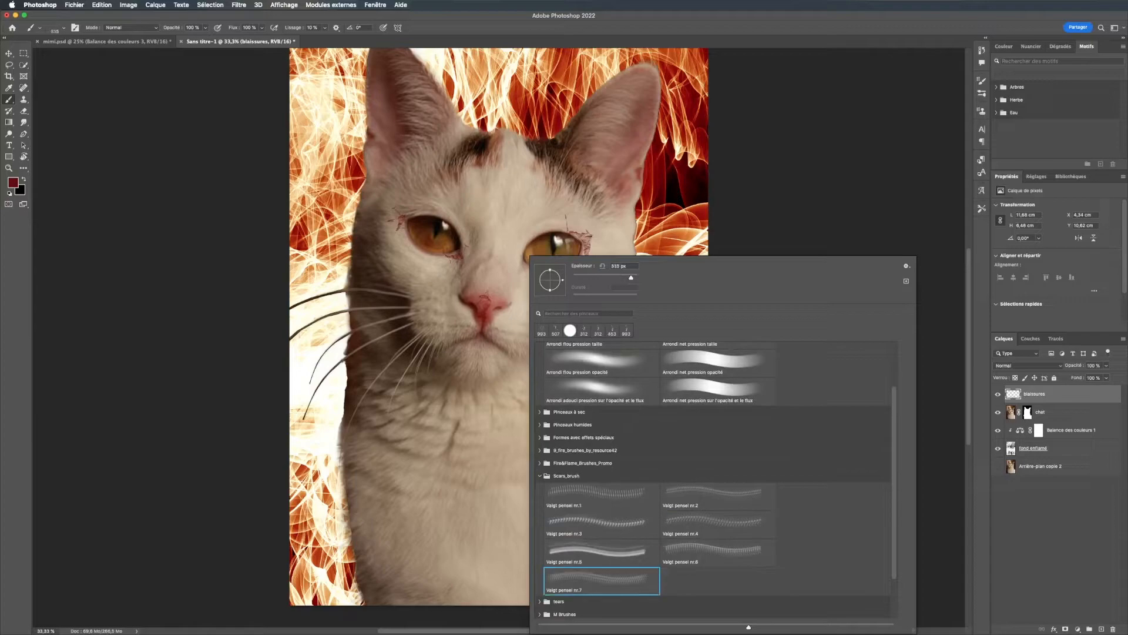
pyautogui.click(600, 553)
pyautogui.click(718, 524)
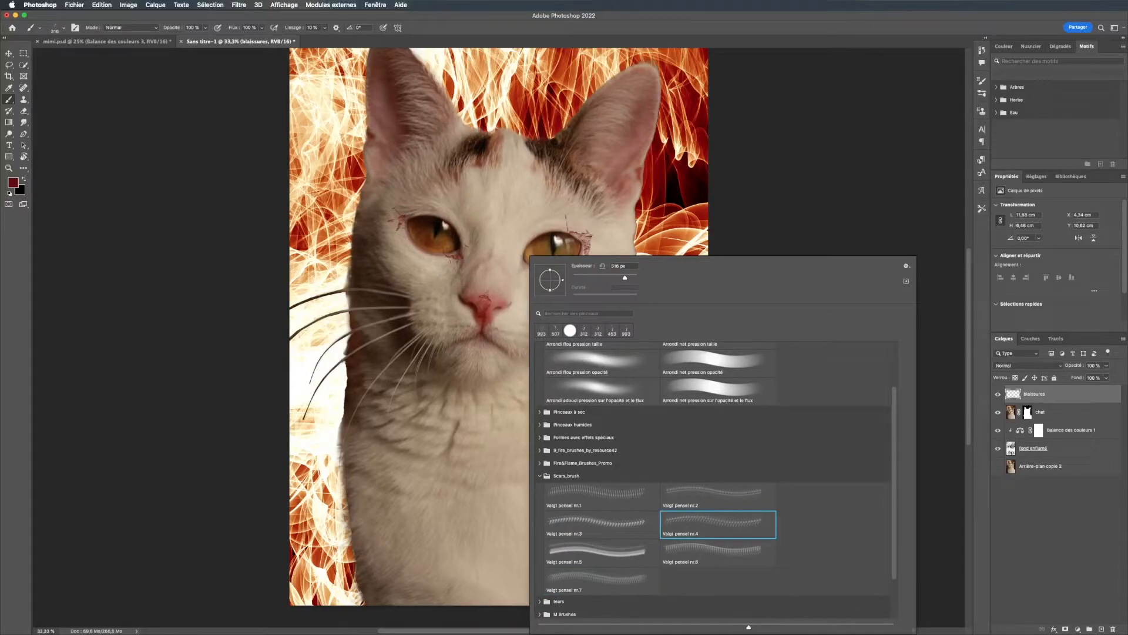
pyautogui.click(718, 496)
pyautogui.click(516, 256)
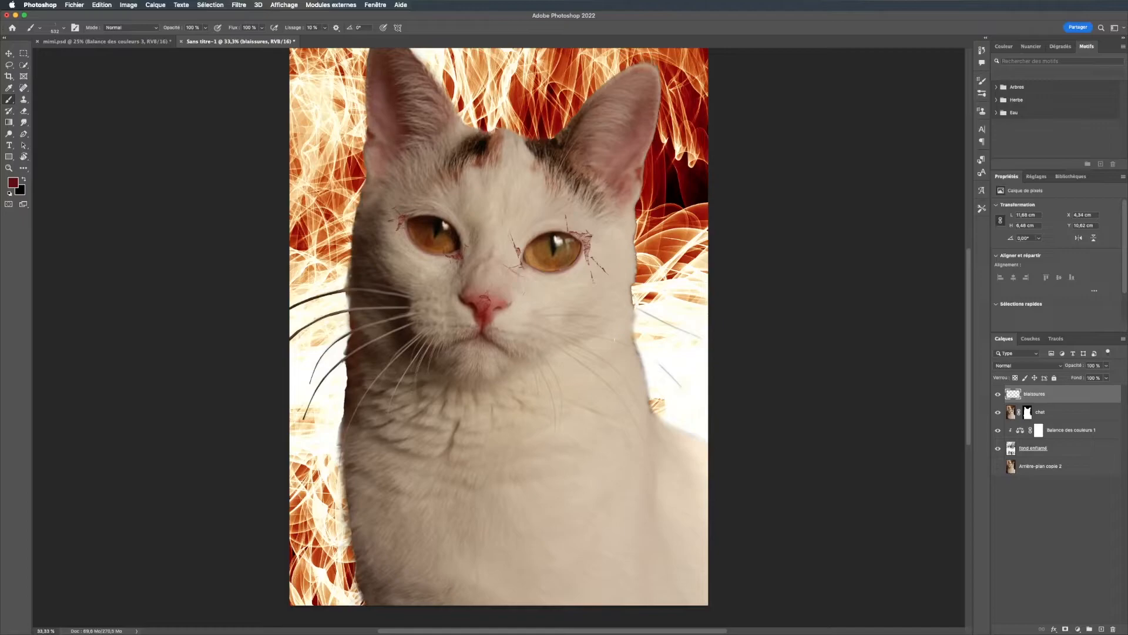
# Choose scar brush Valgt pensel nr.1, rotate its tip to about -138° and stamp scratches on the cheek below the shaded-side eye.
pyautogui.rightClick(483, 299)
pyautogui.scroll(-1, 664, 458)
pyautogui.click(668, 499)
pyautogui.scroll(2, 668, 458)
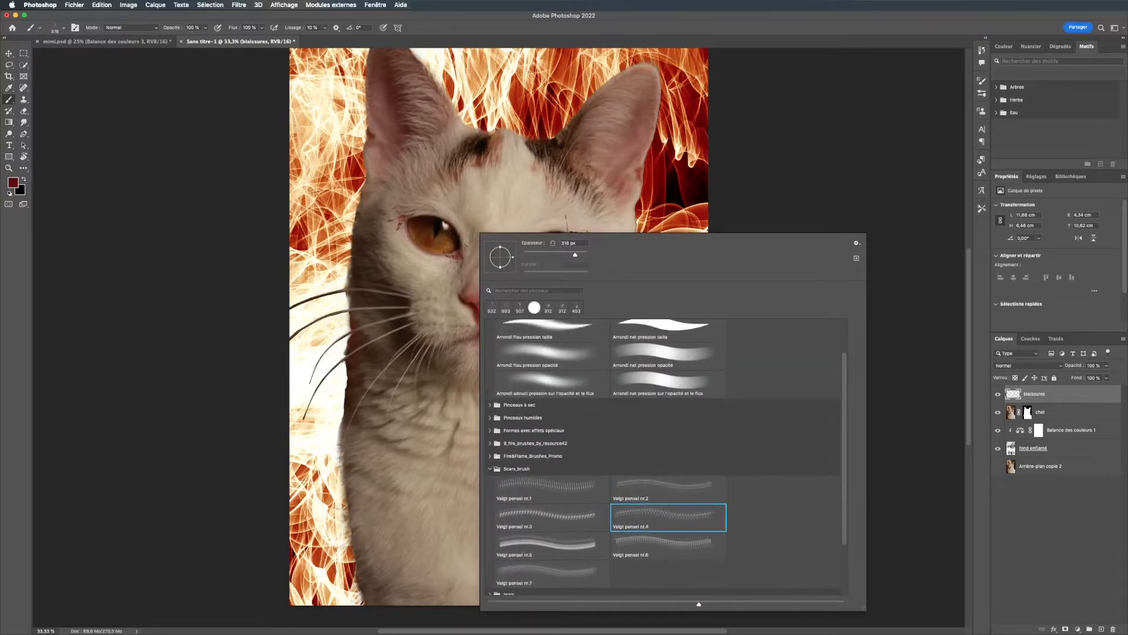
pyautogui.click(551, 489)
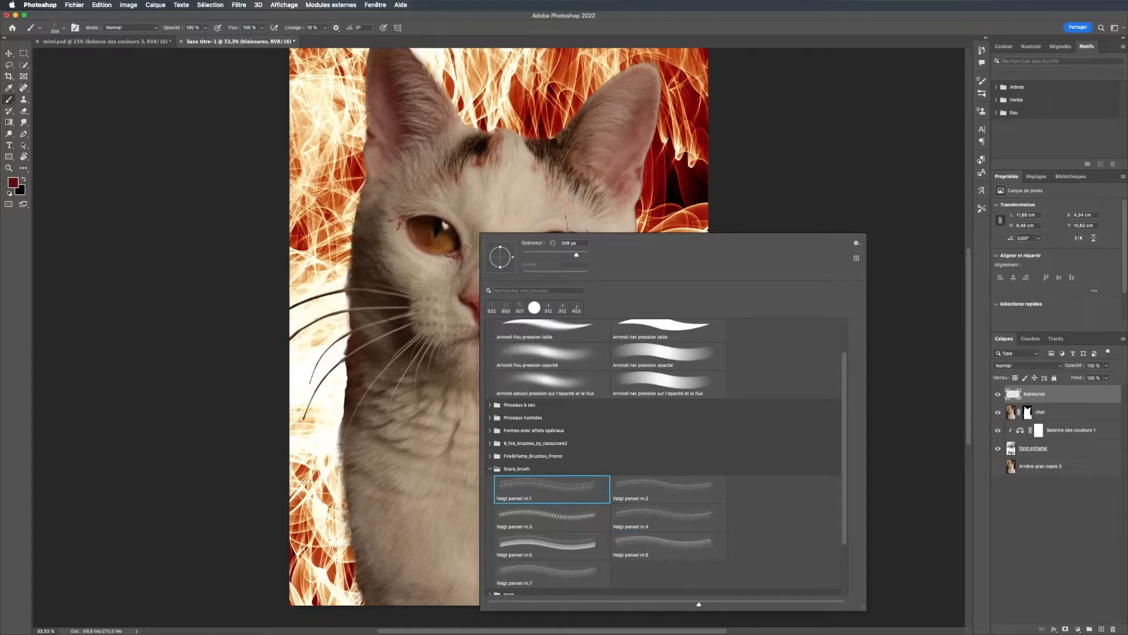
pyautogui.moveTo(501, 270); pyautogui.dragTo(499, 270)
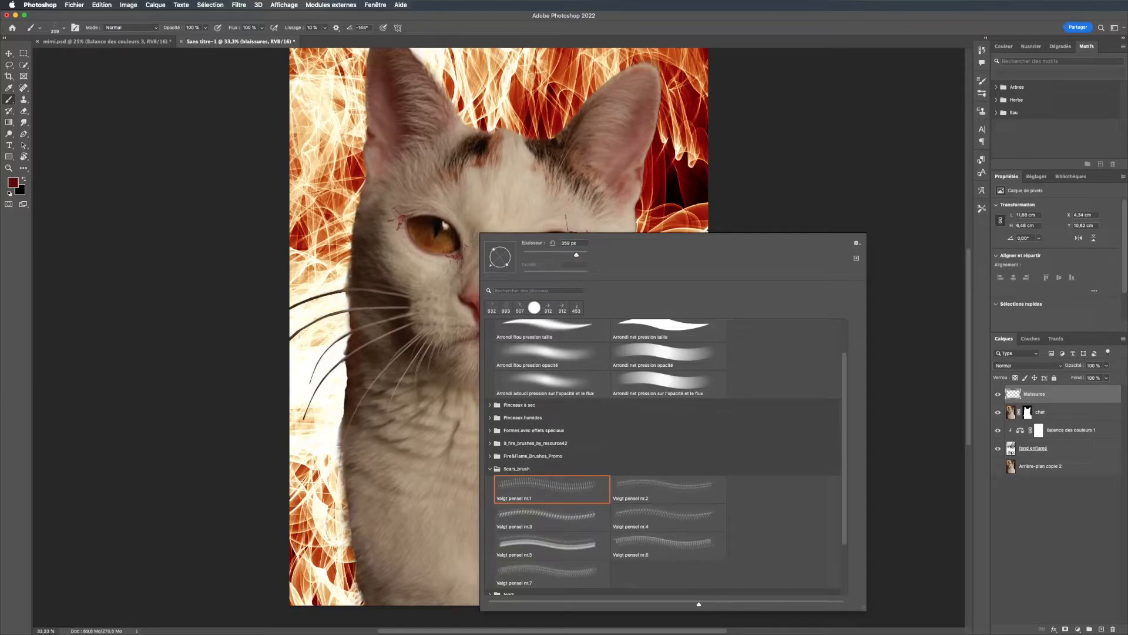
pyautogui.click(407, 264)
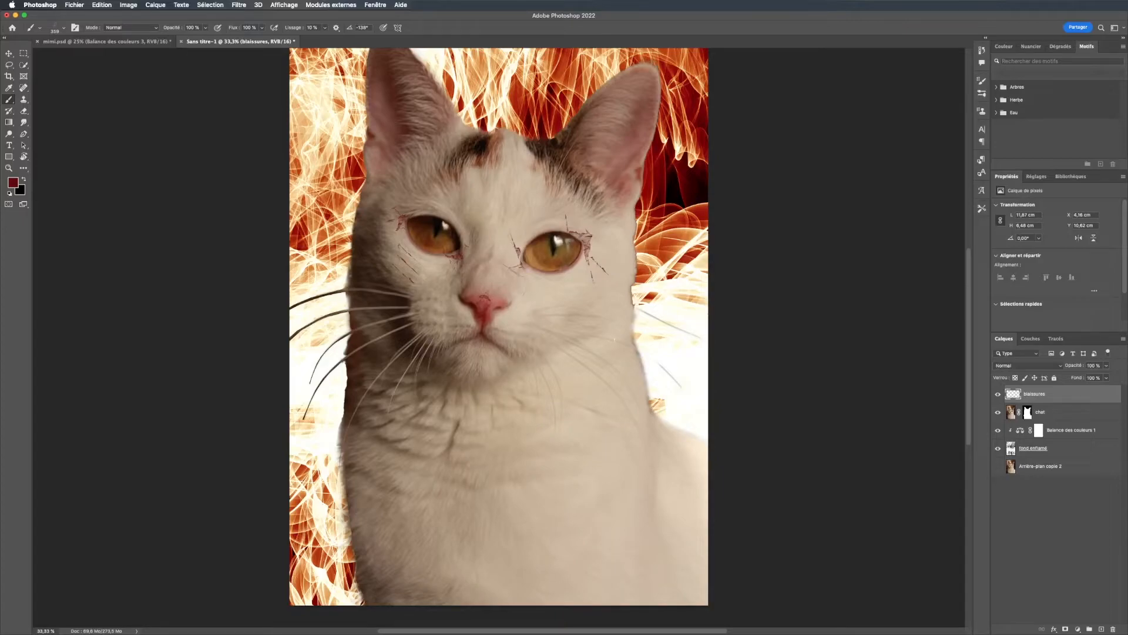
# Enlarge the scar brush, stamp scratches on the cat's forehead with the tip at -127°, and check them by toggling the blaissures layer's visibility.
pyautogui.rightClick(537, 256)
pyautogui.click(628, 266)
pyautogui.moveTo(634, 277); pyautogui.dragTo(637, 278)
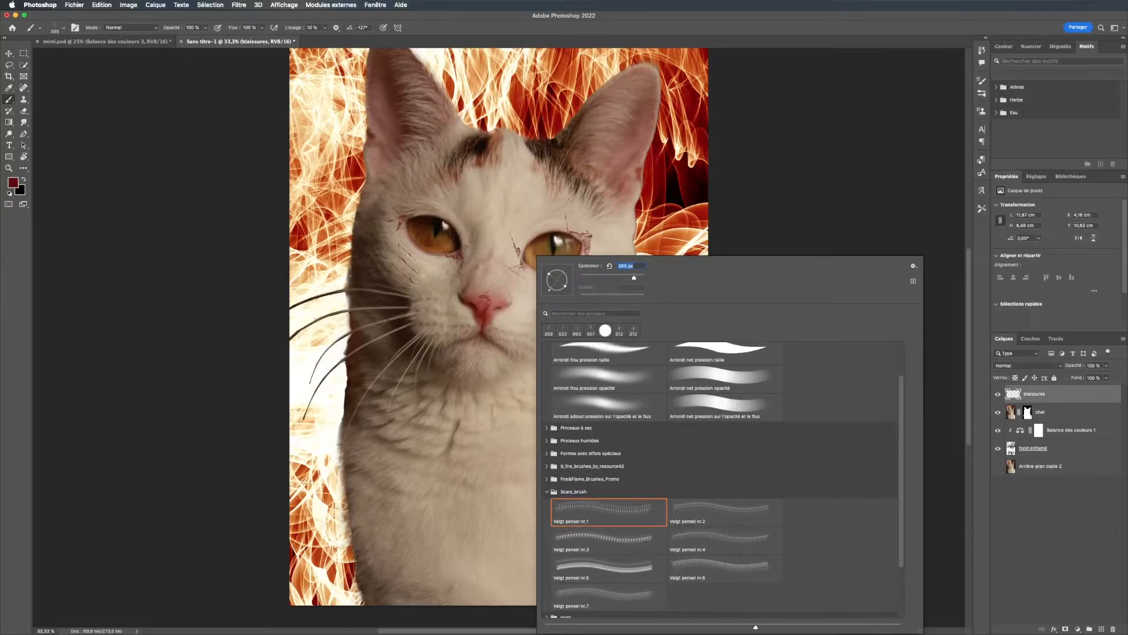
pyautogui.moveTo(634, 277); pyautogui.dragTo(636, 278)
pyautogui.click(503, 193)
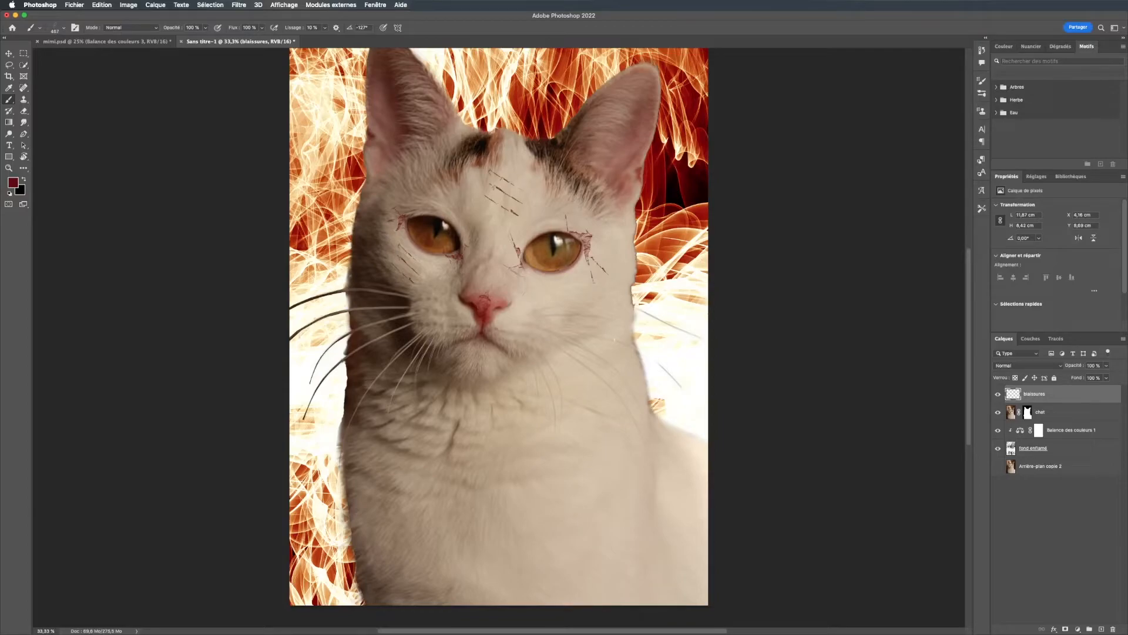
pyautogui.click(998, 395)
pyautogui.click(997, 394)
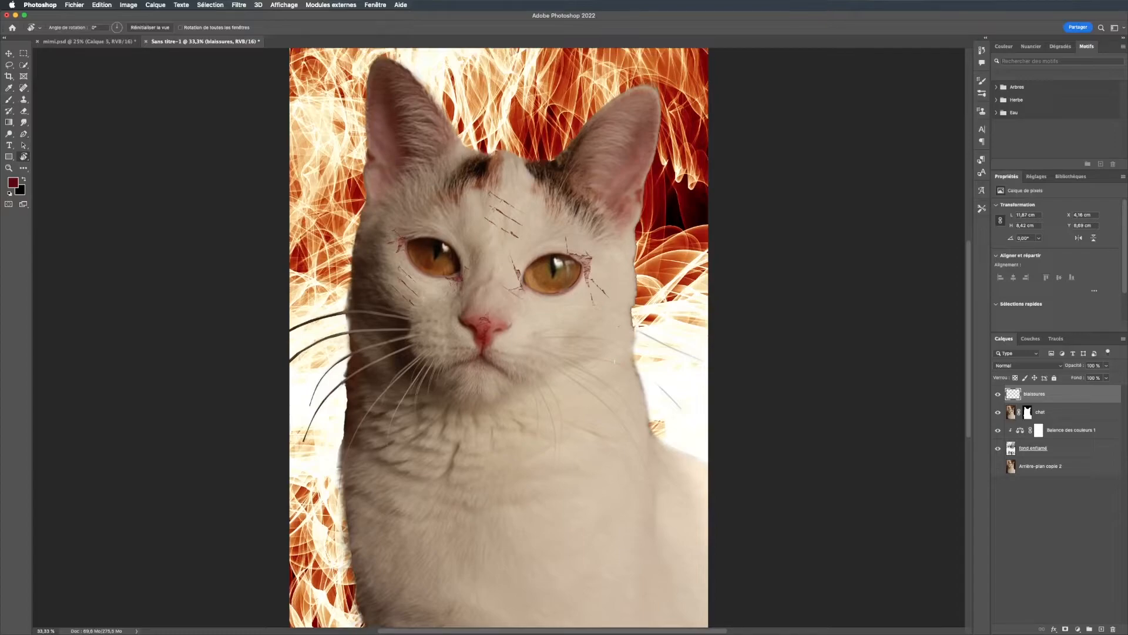
# Create a new layer above the blaissures layer and set its blend mode to Incrustation.
pyautogui.press('alt+shift+super+n')
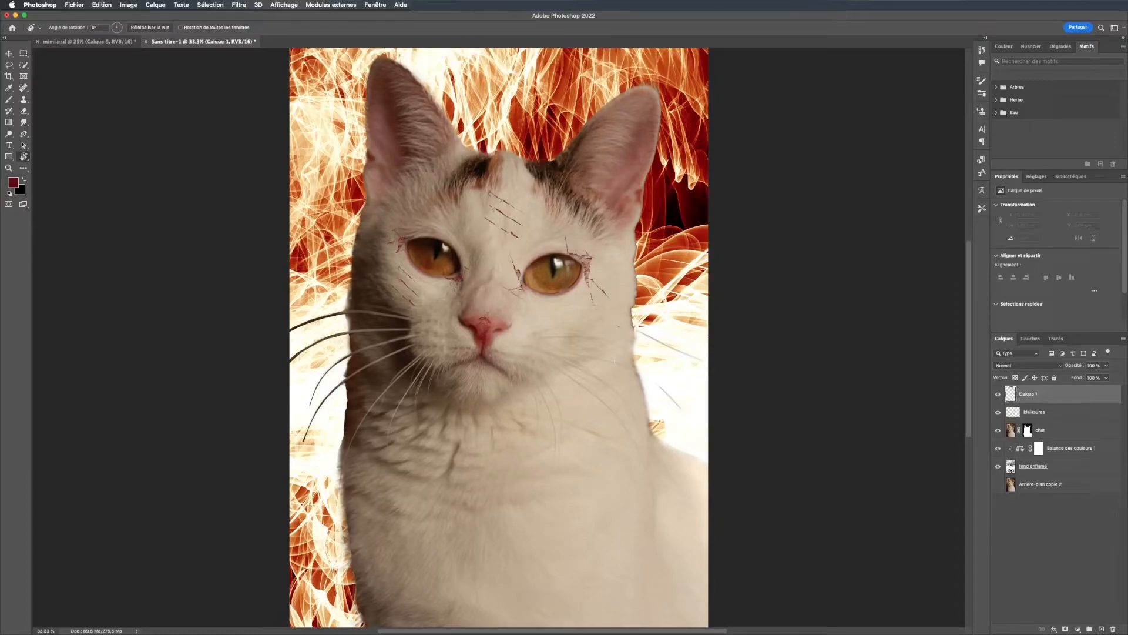
pyautogui.moveTo(1039, 394)
pyautogui.mouseDown()
pyautogui.moveTo(1039, 419)
pyautogui.moveTo(1039, 388)
pyautogui.mouseUp()
pyautogui.click(1028, 365)
pyautogui.click(1022, 460)
# Switch to the Brush tool, collapse the Scars_brush group and browse to the ultimategrungeset3 brush group.
pyautogui.click(9, 100)
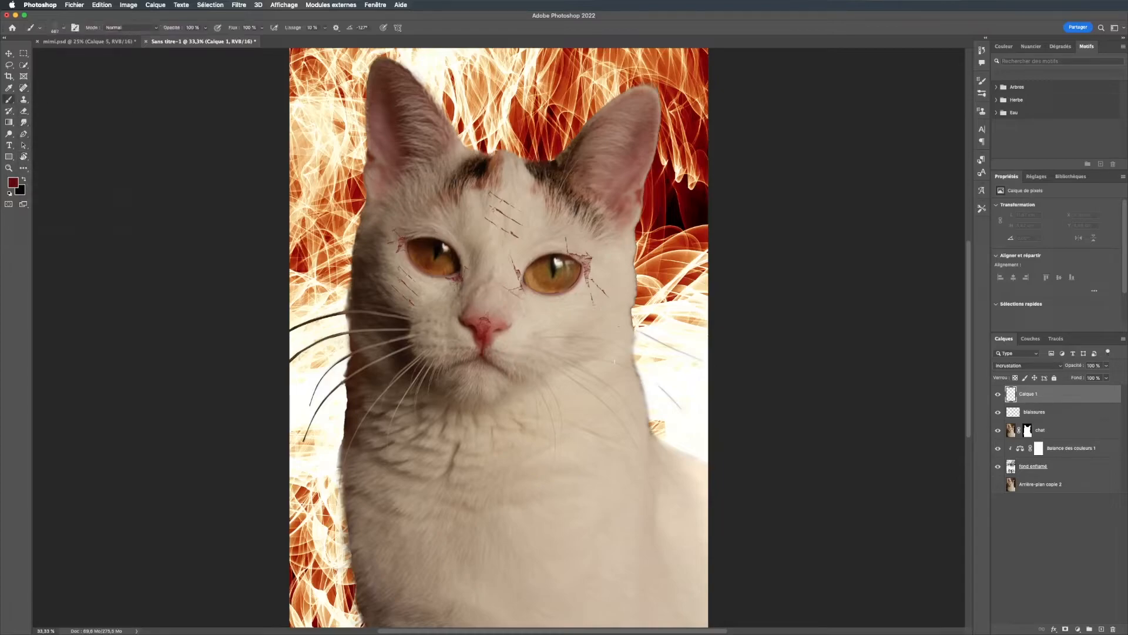
pyautogui.rightClick(489, 294)
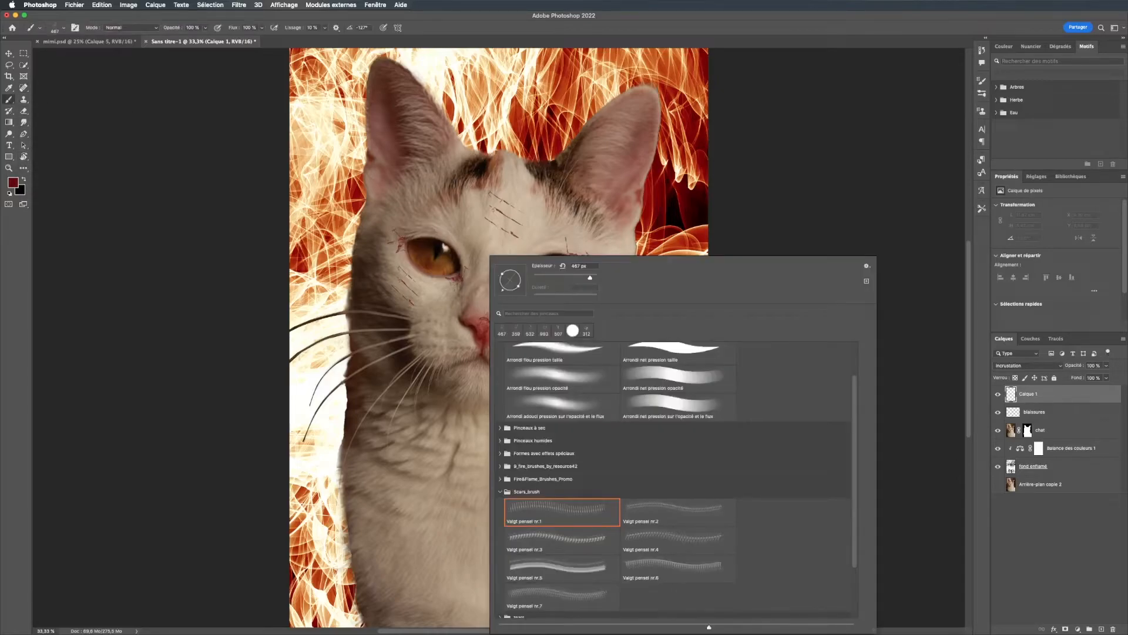
pyautogui.click(500, 492)
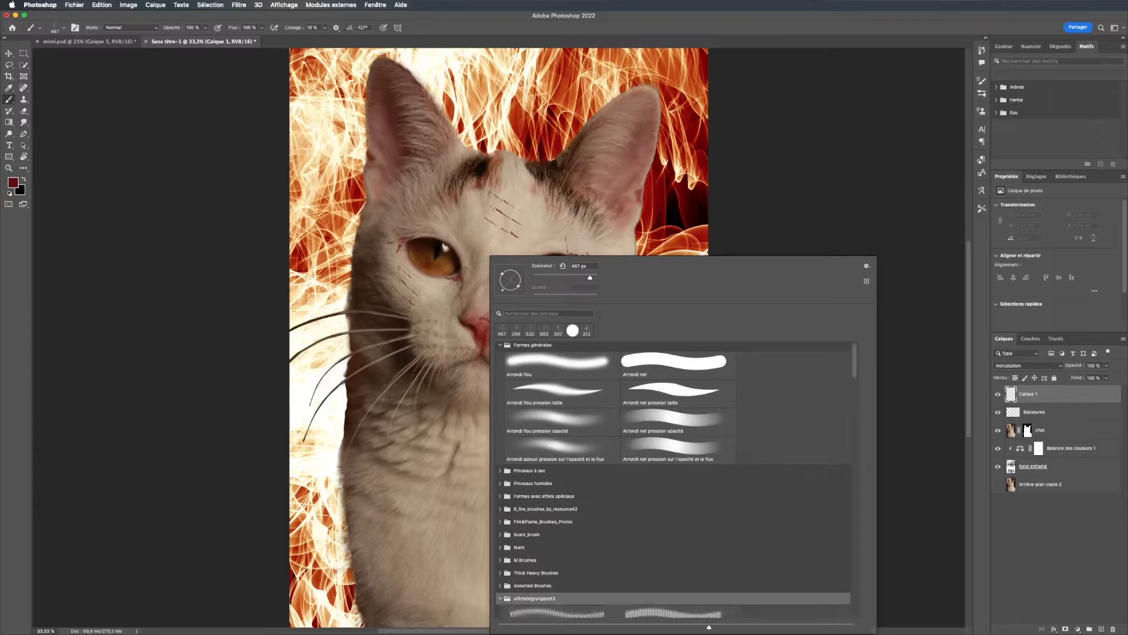
pyautogui.click(529, 597)
# Compare the sampled grunge brushes in ultimategrungeset3 and choose Sampled Brush 10.
pyautogui.click(557, 542)
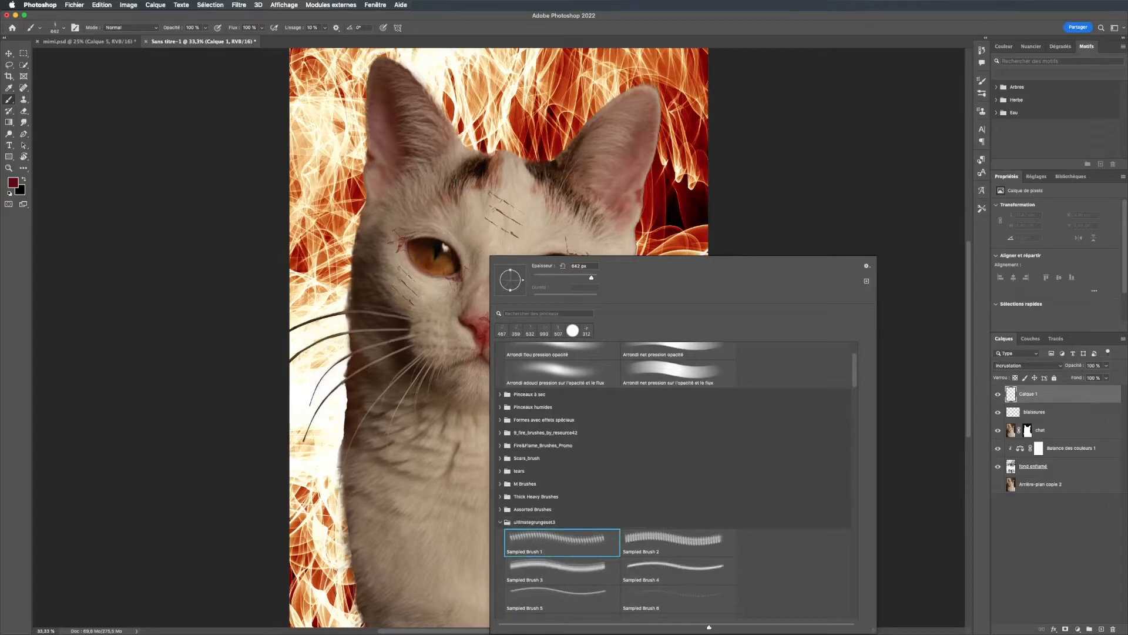
pyautogui.click(676, 542)
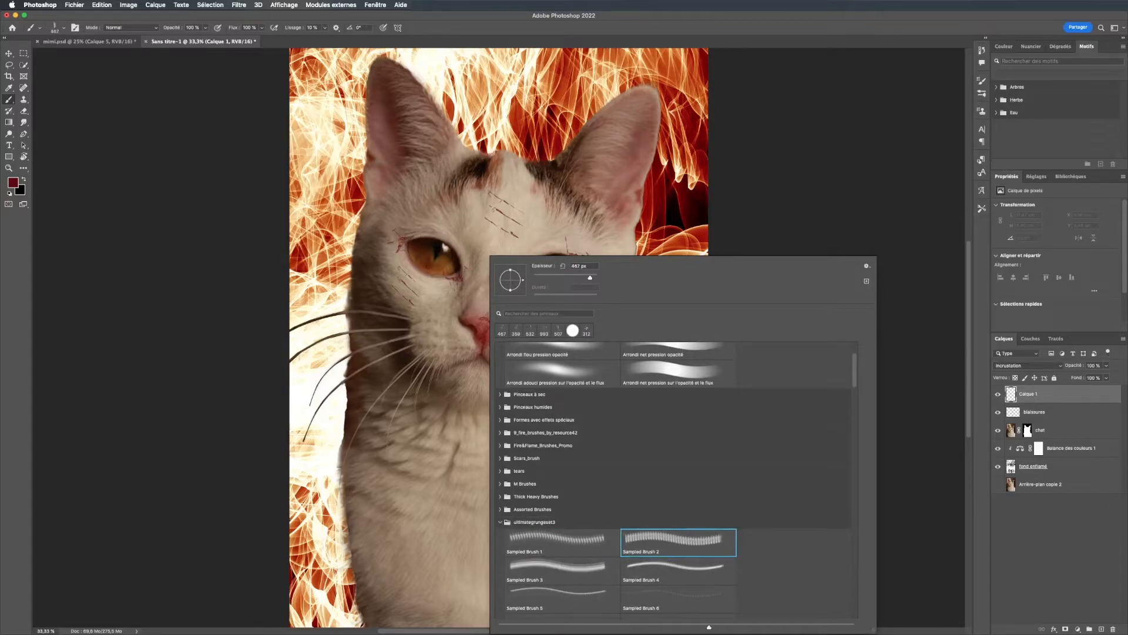
pyautogui.click(561, 570)
pyautogui.click(561, 542)
pyautogui.click(561, 598)
pyautogui.scroll(-1, 676, 479)
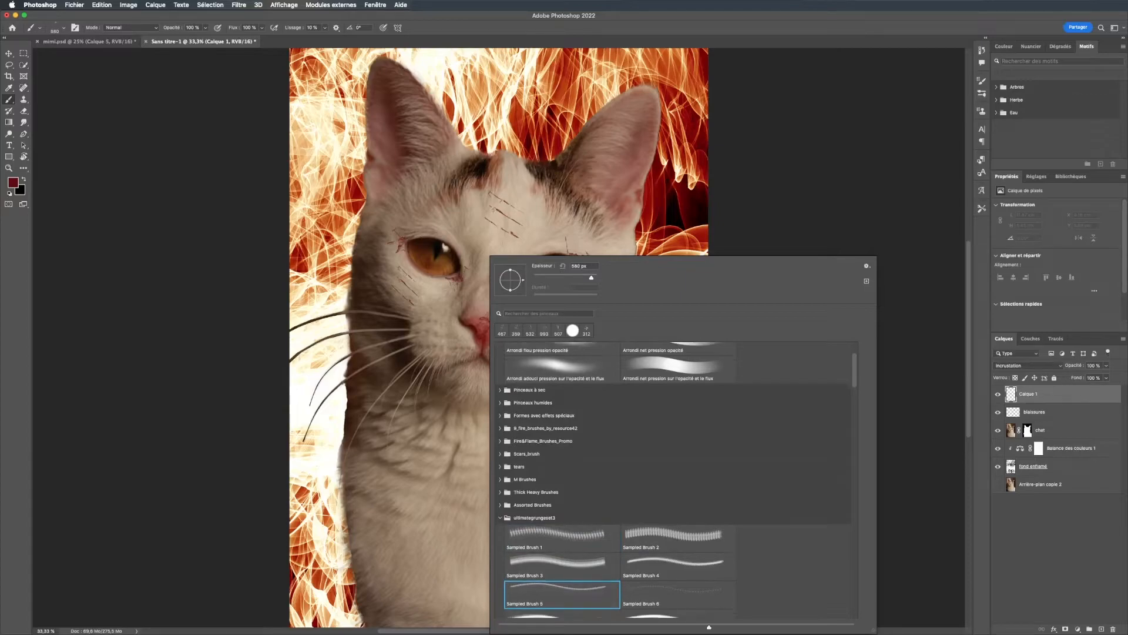
pyautogui.click(678, 594)
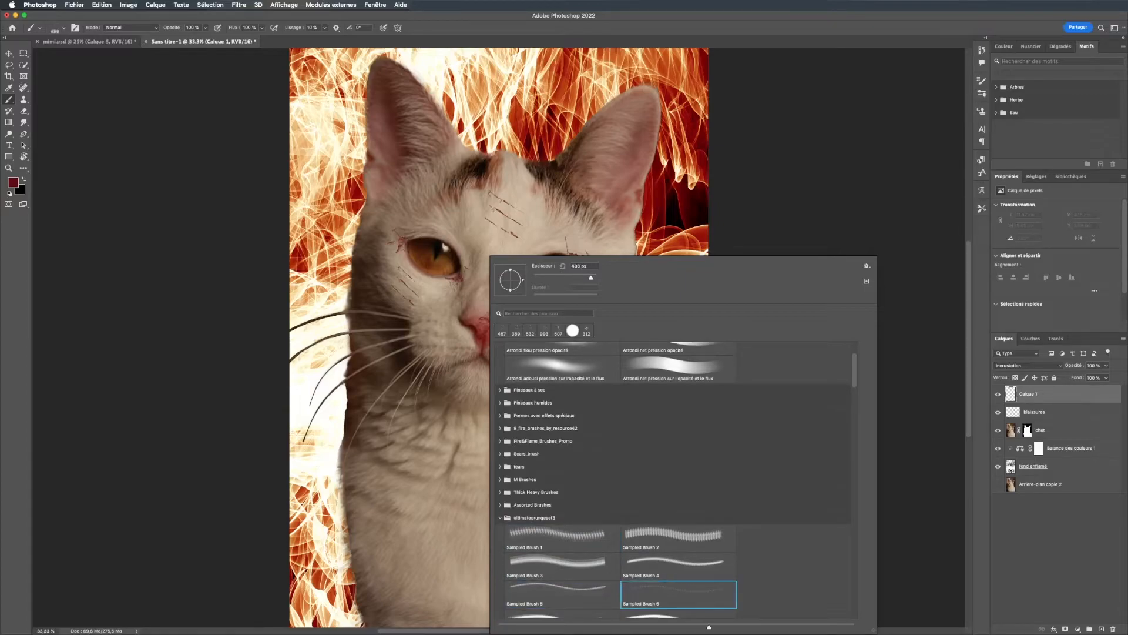
pyautogui.scroll(-3, 676, 529)
pyautogui.click(678, 572)
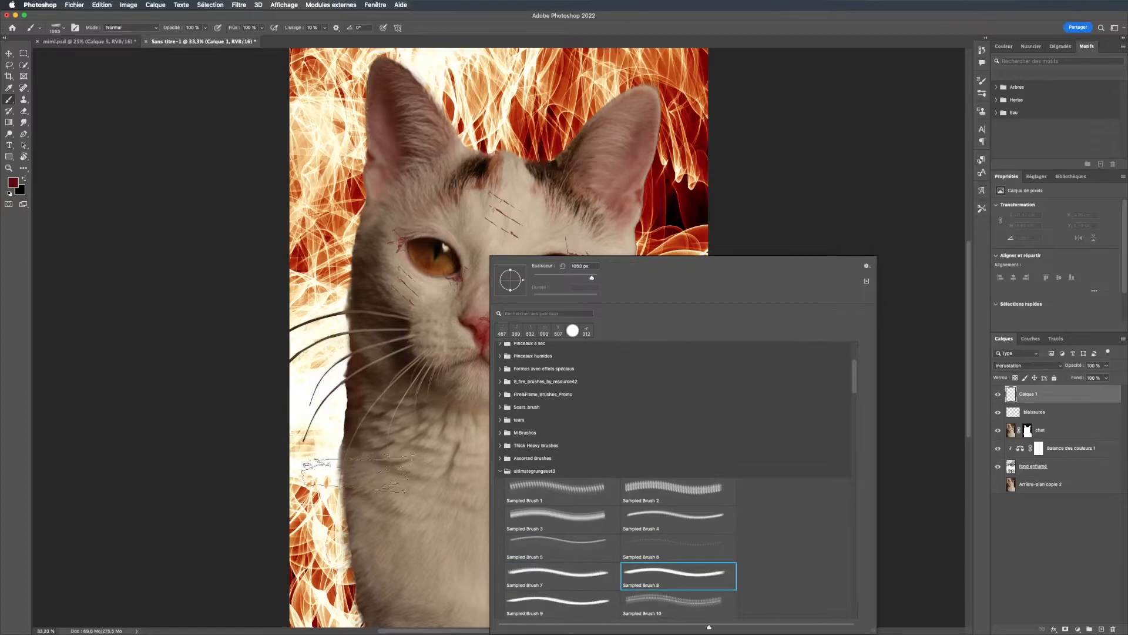
pyautogui.scroll(-3, 676, 558)
pyautogui.click(678, 560)
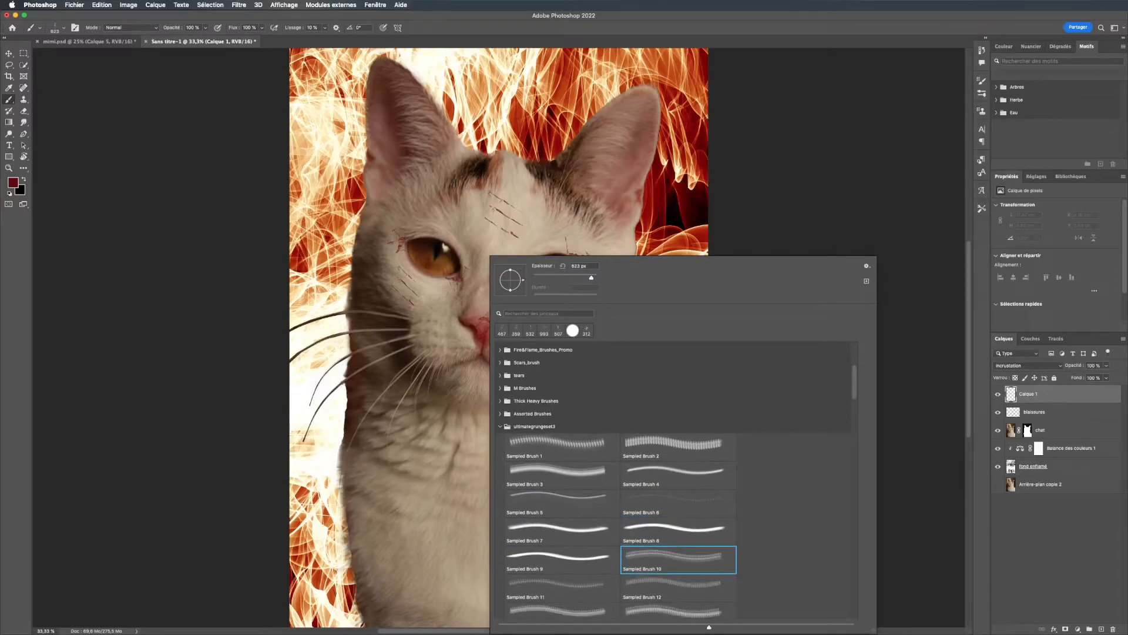
pyautogui.press('Return')
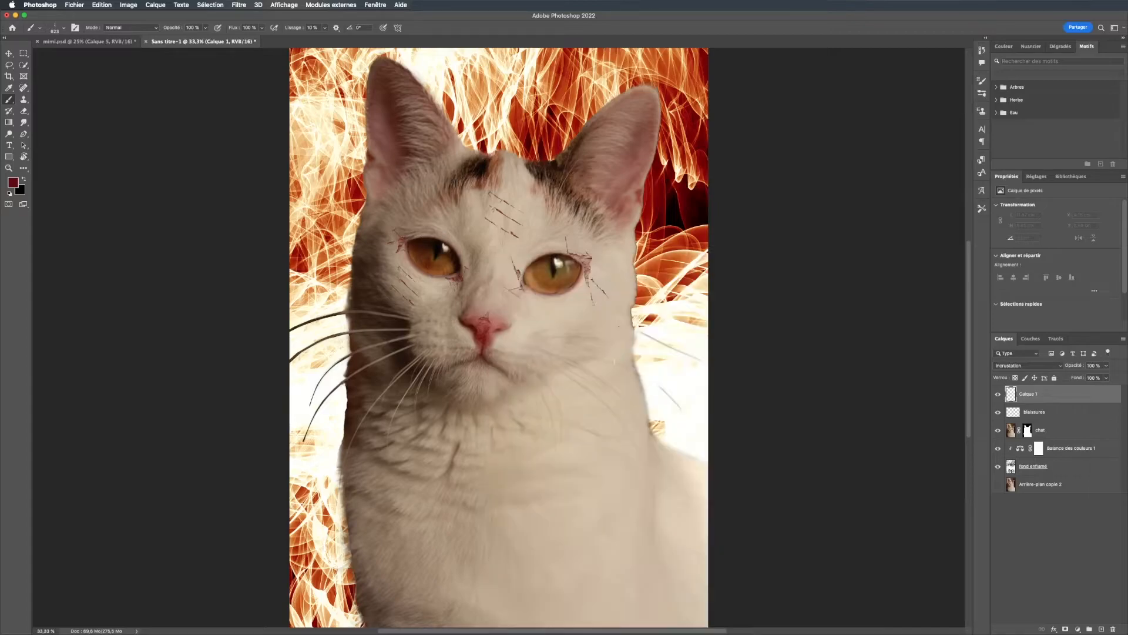
# Enlarge Sampled Brush 10 to about 2534 px, try a dark red stamp on the cat's chest and undo it.
pyautogui.rightClick(494, 257)
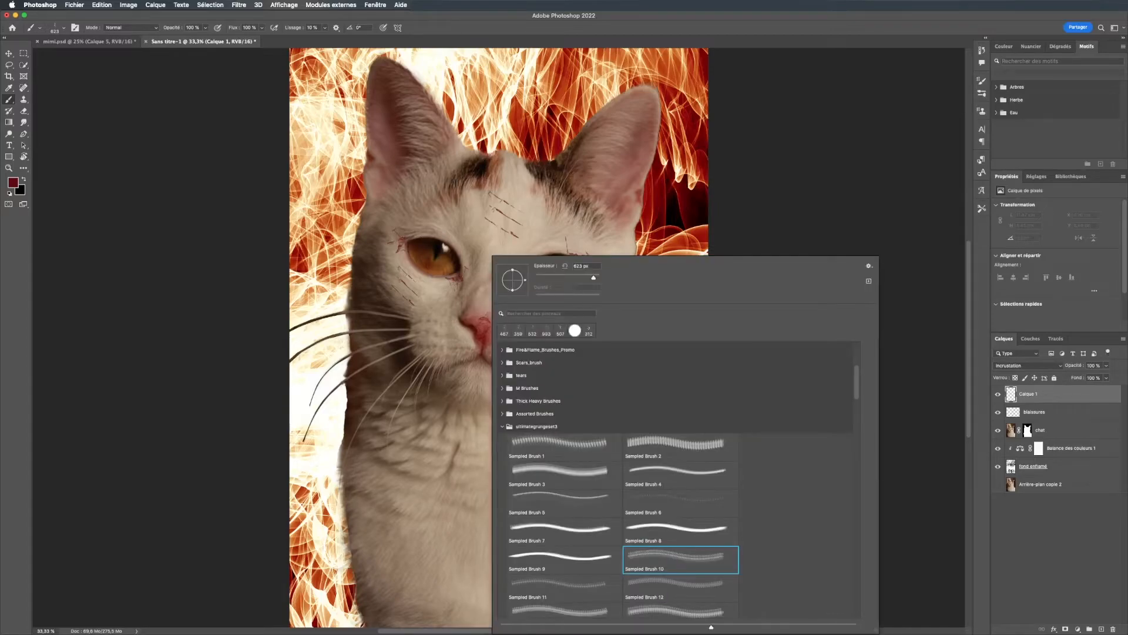
pyautogui.moveTo(589, 277); pyautogui.dragTo(596, 277)
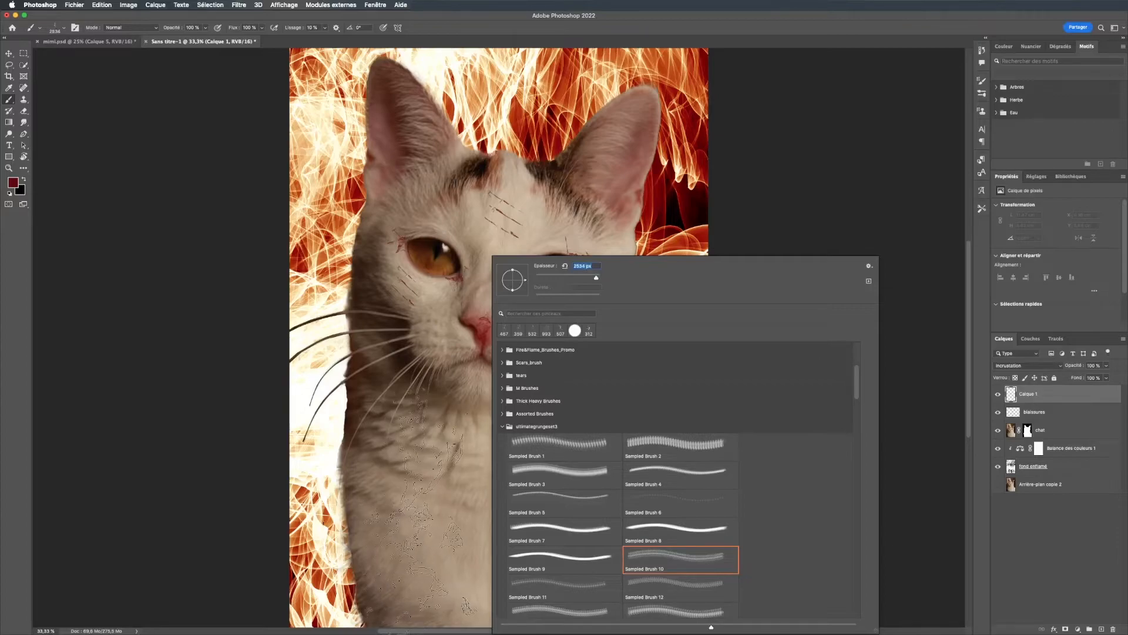
pyautogui.press('Return')
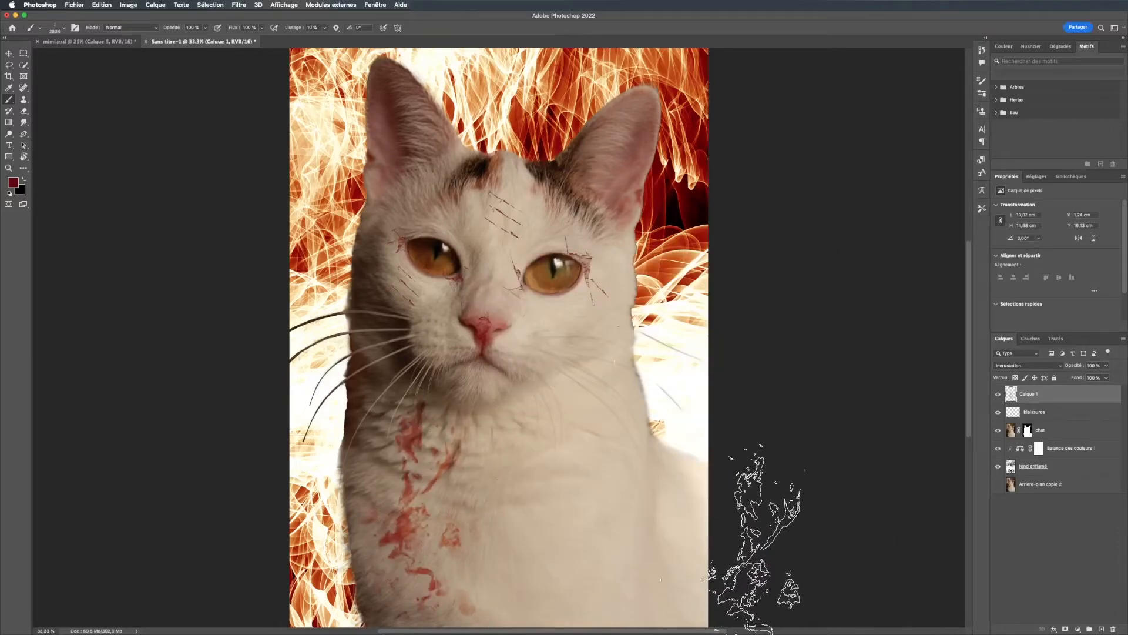
pyautogui.press('super+z')
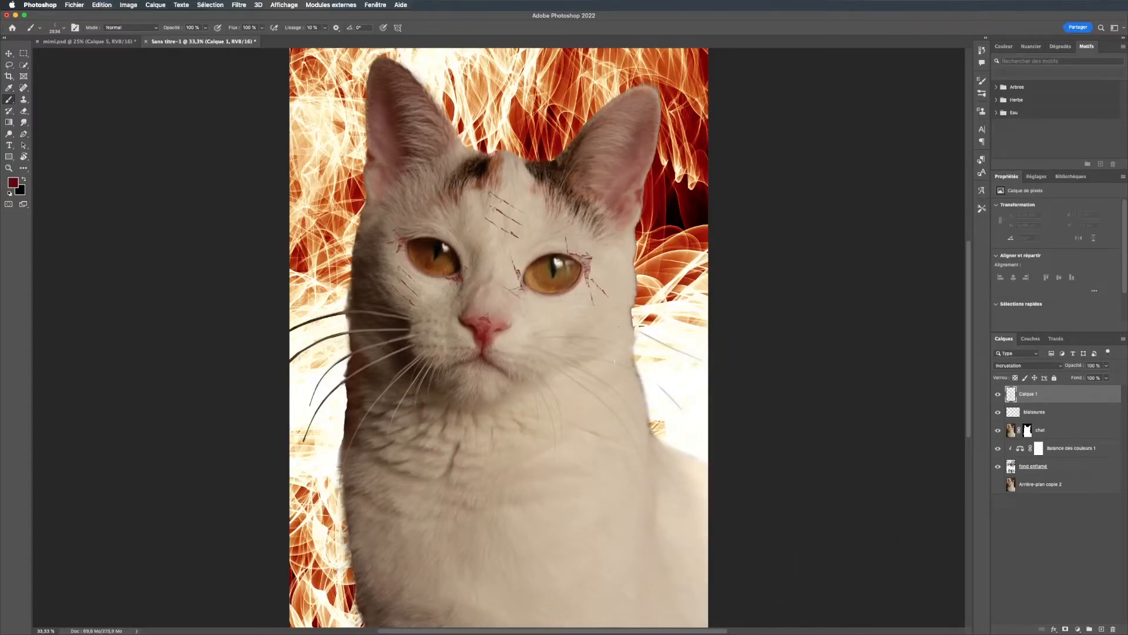
# Reset the colours to default black and white and load the chat layer's mask as a selection.
pyautogui.press('d')
pyautogui.keyDown('super'); pyautogui.click(1027, 431); pyautogui.keyUp('super')
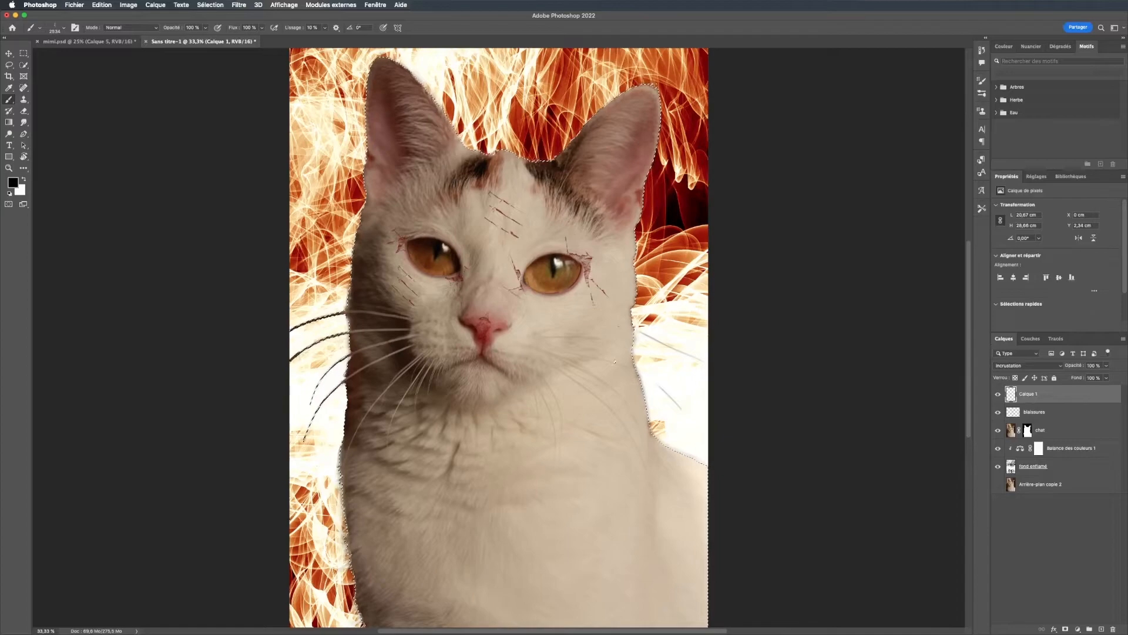
# Try stamping the grunge brush in black on the chat layer's mask over the cat's lit-side flank, and undo it.
pyautogui.click(1027, 430)
pyautogui.click(1011, 429)
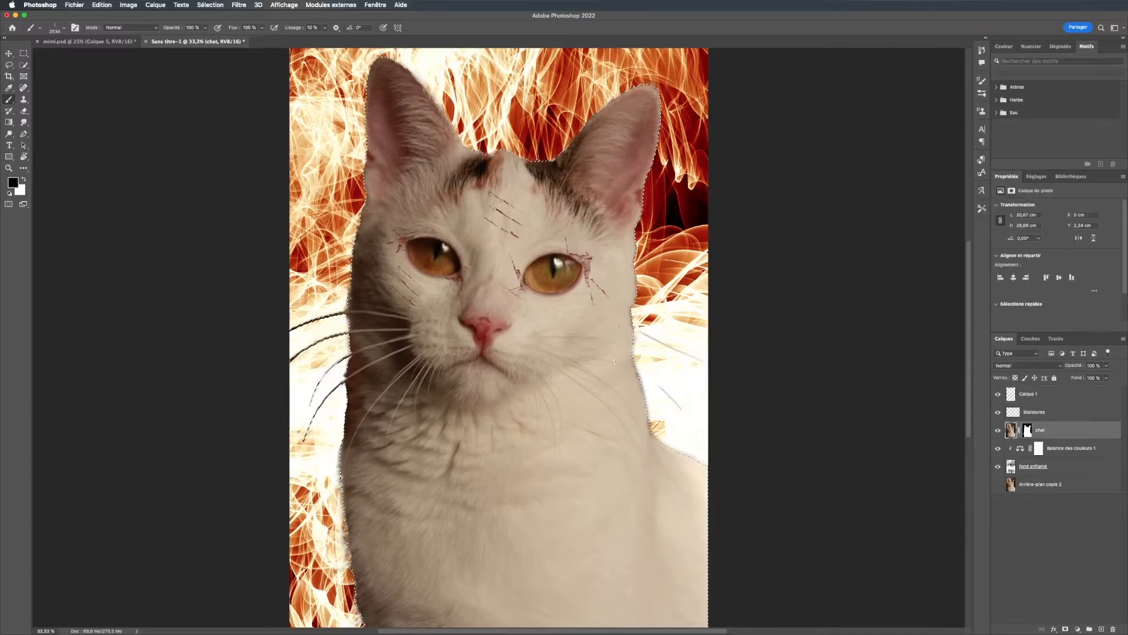
pyautogui.click(1028, 429)
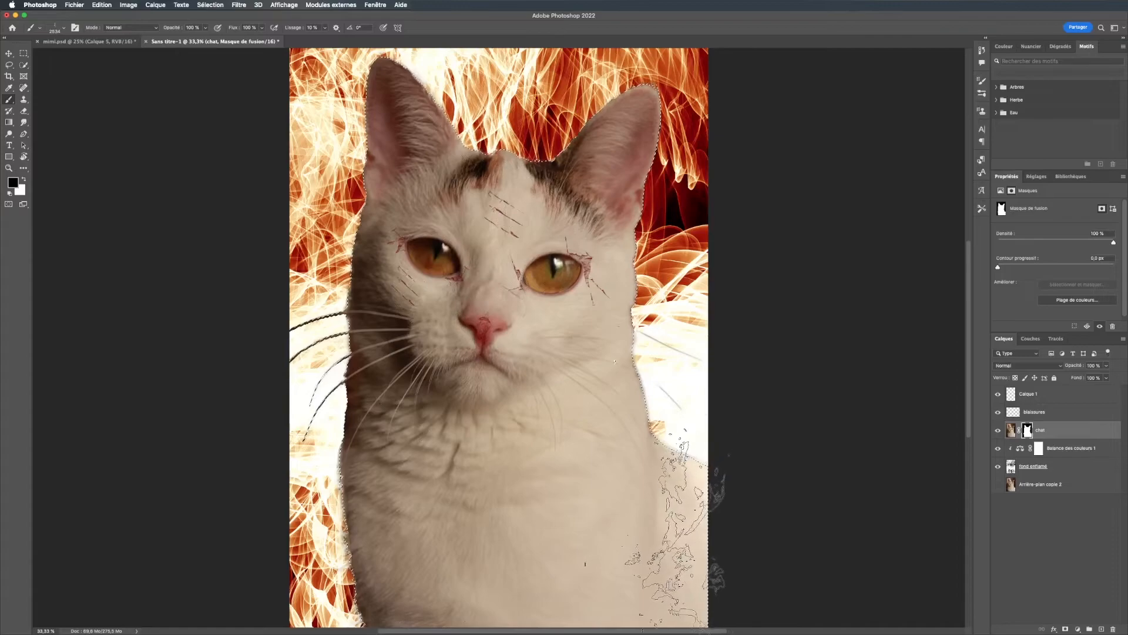
pyautogui.click(664, 607)
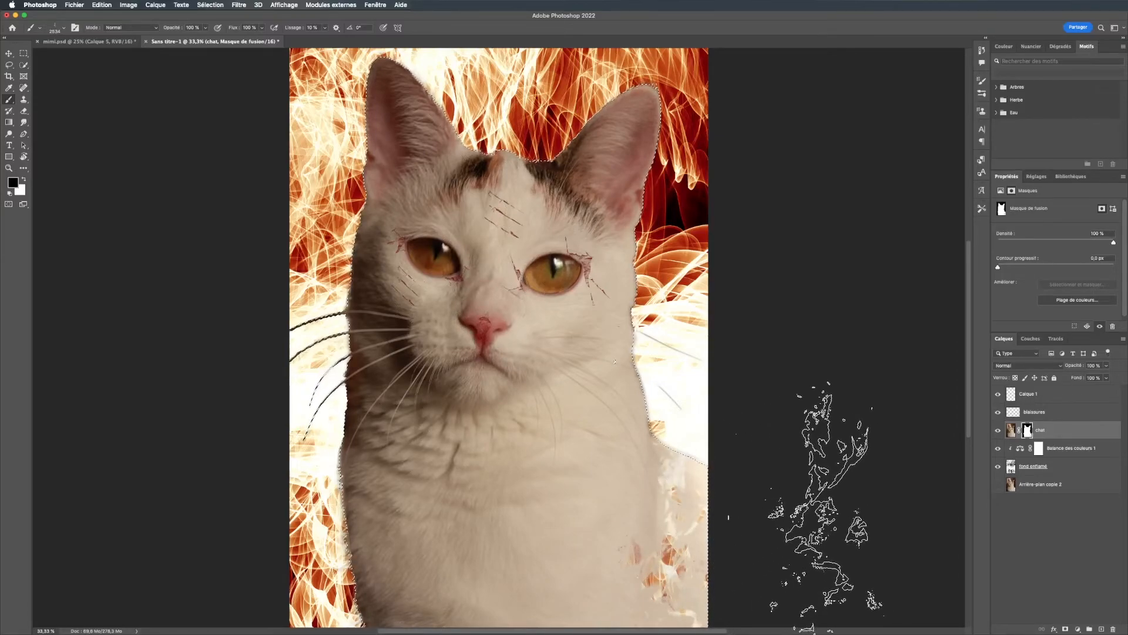
pyautogui.press('super+z')
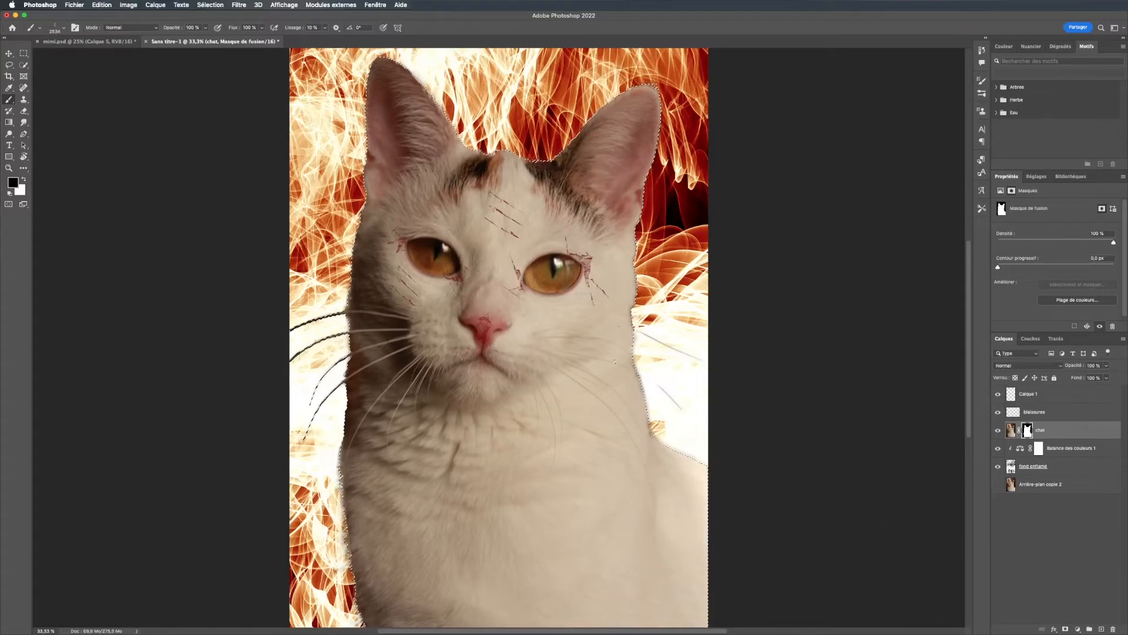
# Rename the Calque 1 layer as Salissures.
pyautogui.click(1042, 394)
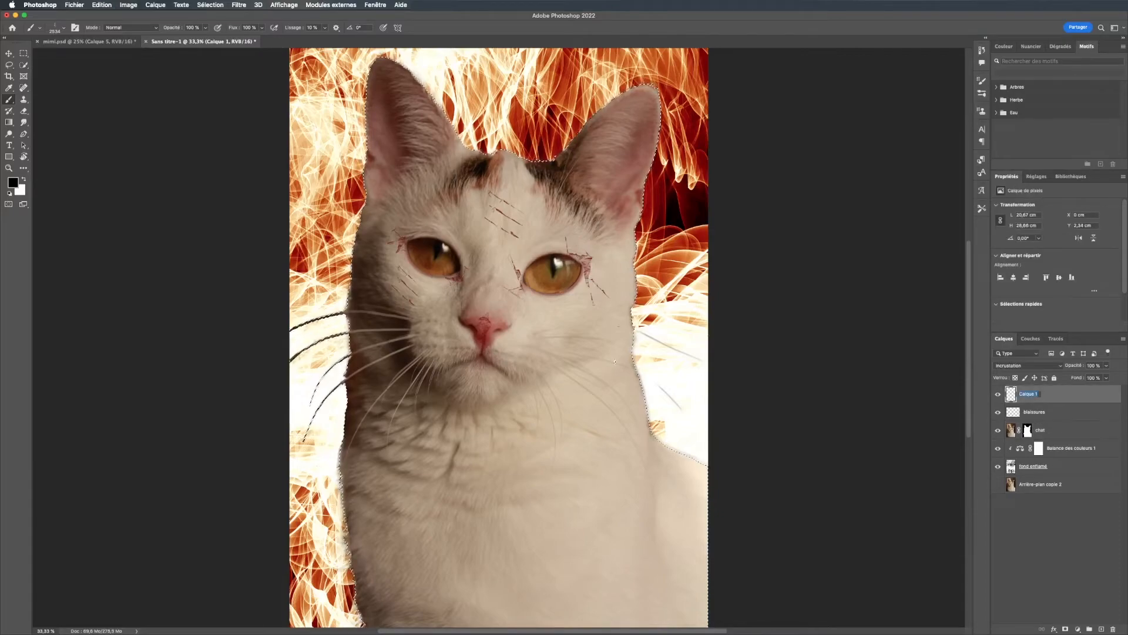
pyautogui.write('b')
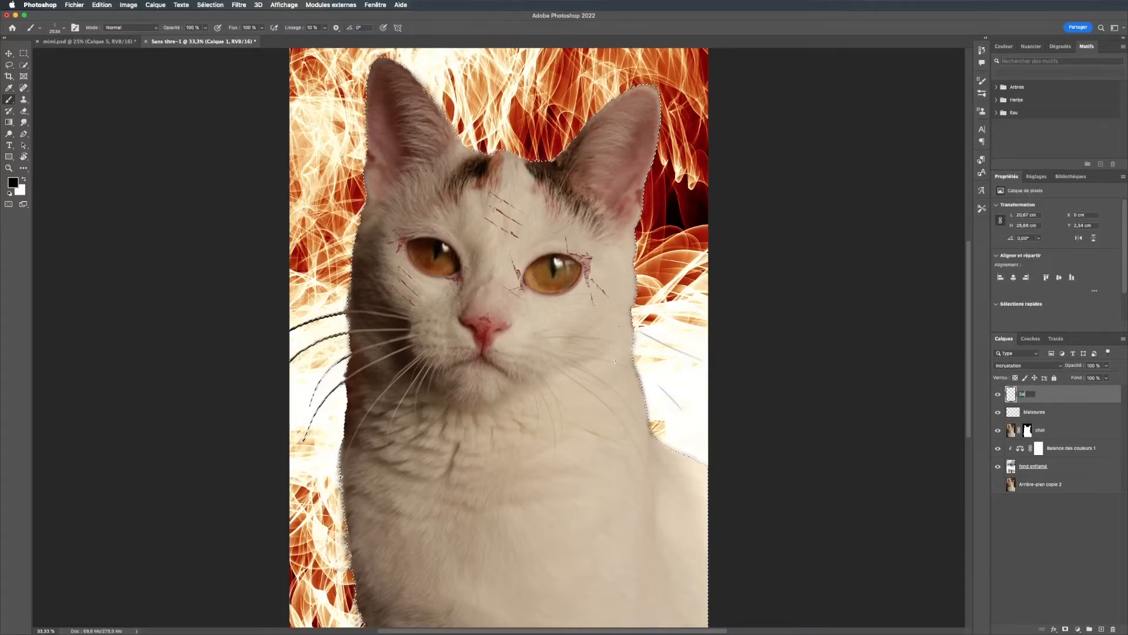
pyautogui.write('alissure')
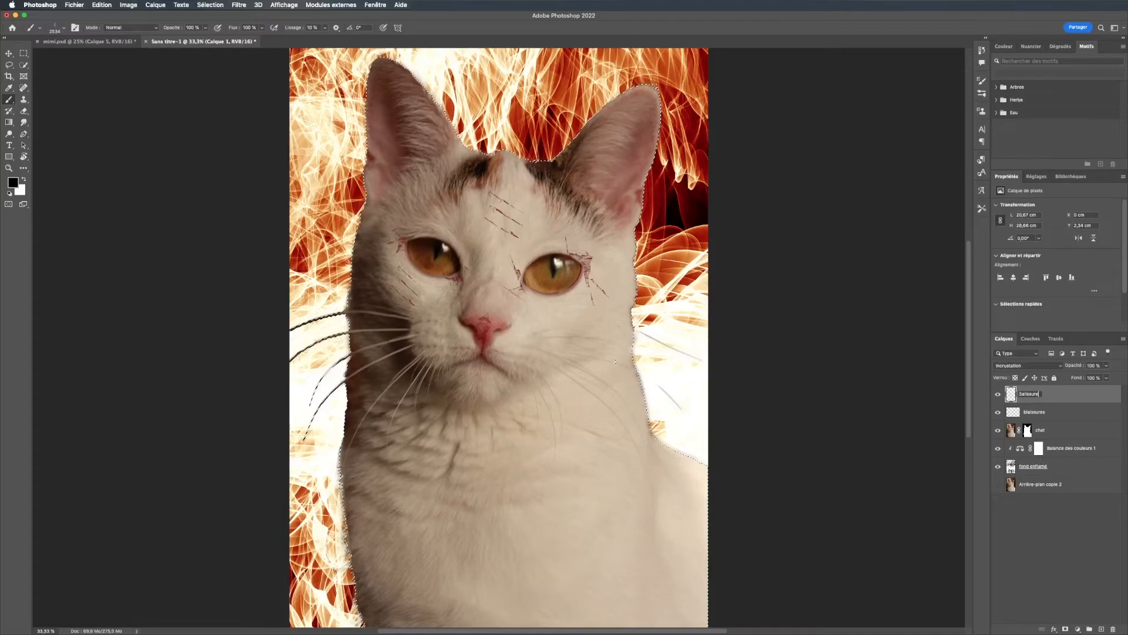
pyautogui.write('s')
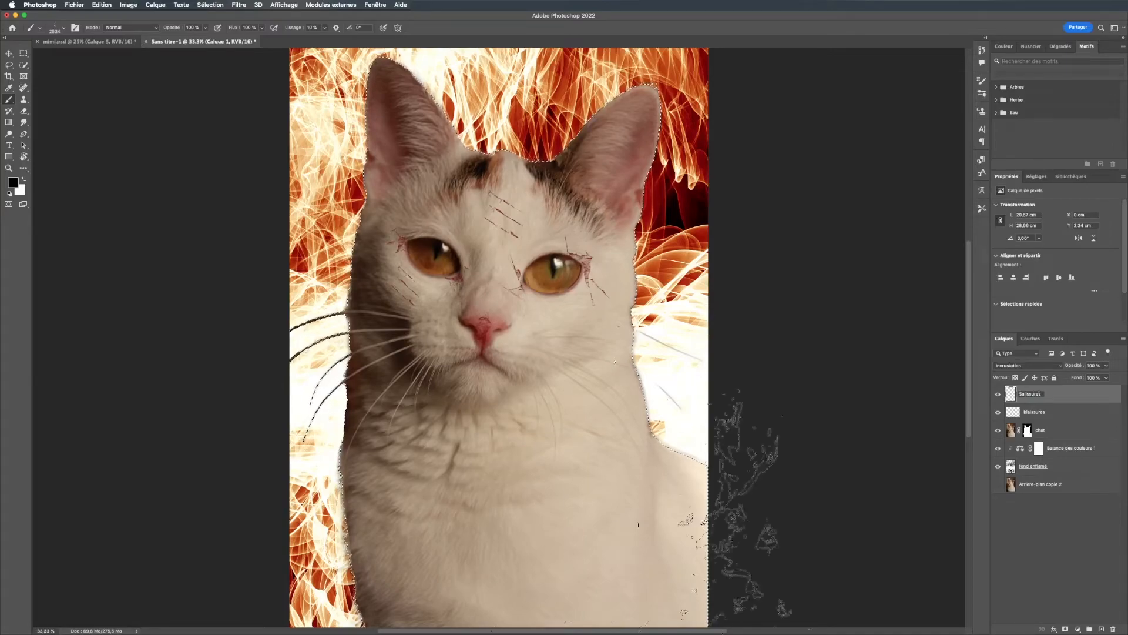
pyautogui.press('Return')
# Stamp black grime on both sides of the cat's lower body and set the Salissures layer's opacity to 41%.
pyautogui.click(620, 494)
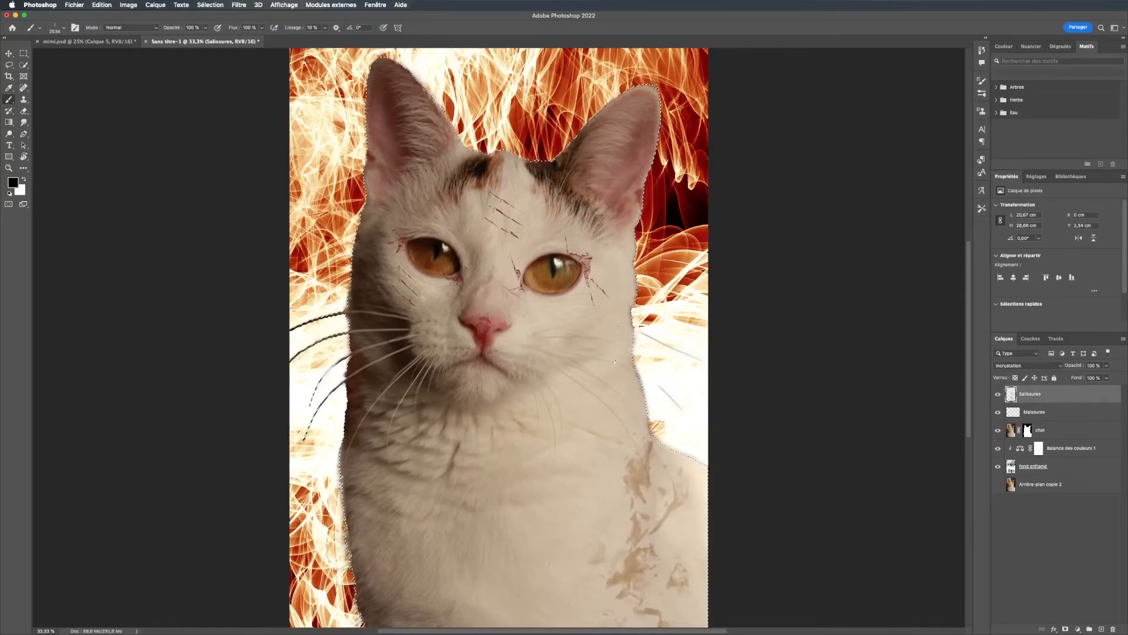
pyautogui.click(1106, 366)
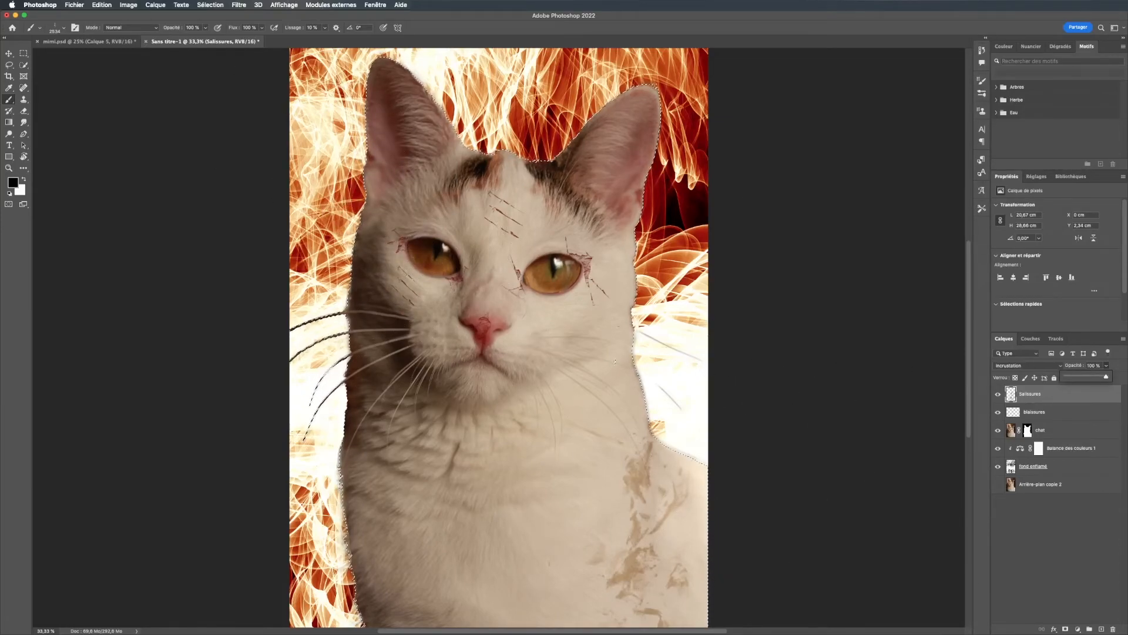
pyautogui.moveTo(1107, 376); pyautogui.dragTo(1082, 377)
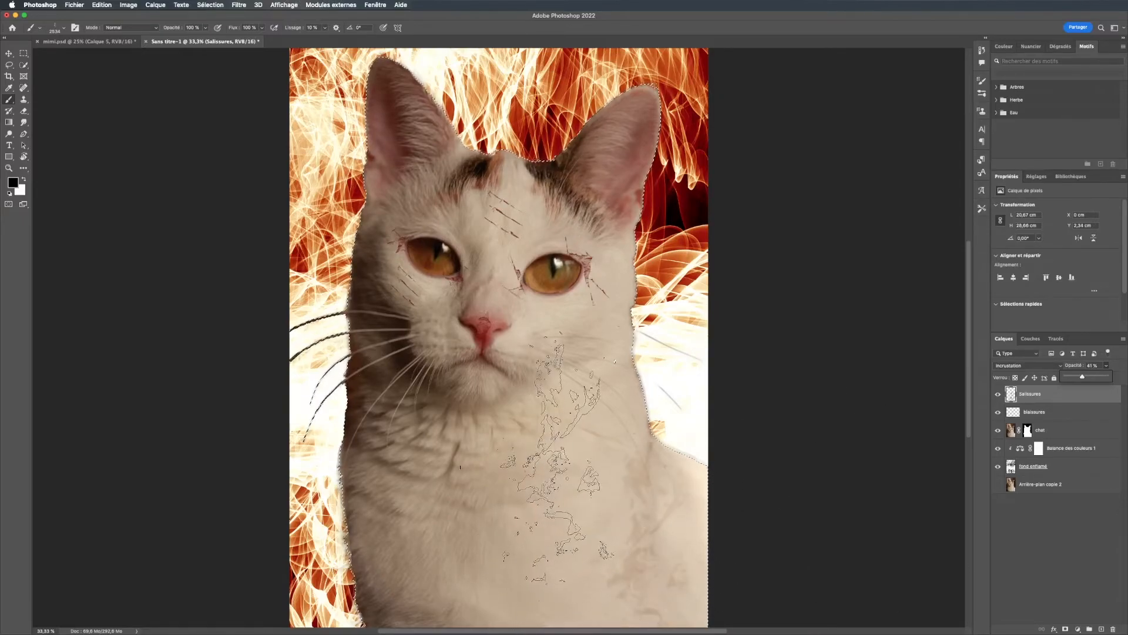
pyautogui.click(343, 546)
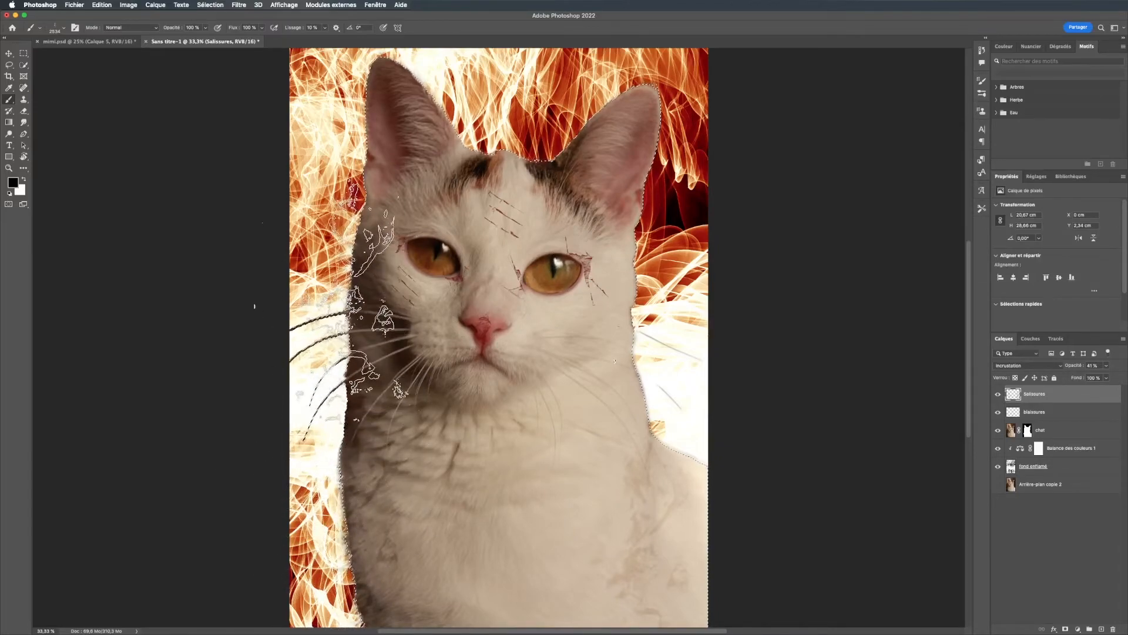
# Choose Sampled Brush 13, enlarge it to about 4692 px and stamp grime on the cat's shaded-side ear.
pyautogui.rightClick(435, 270)
pyautogui.click(662, 611)
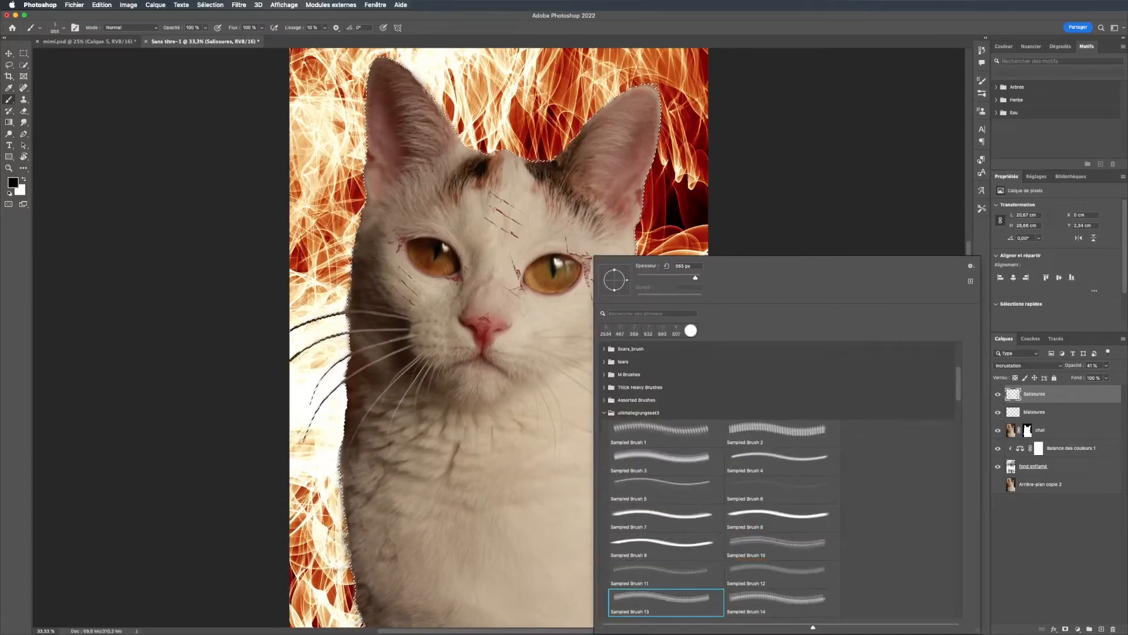
pyautogui.rightClick(448, 352)
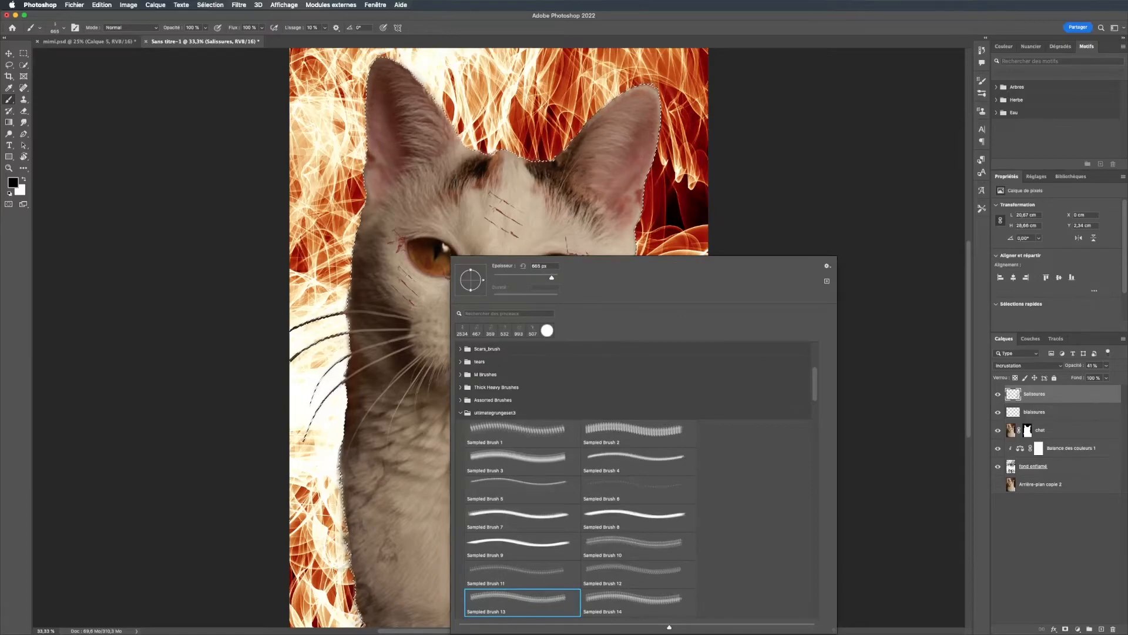
pyautogui.moveTo(552, 277); pyautogui.dragTo(558, 278)
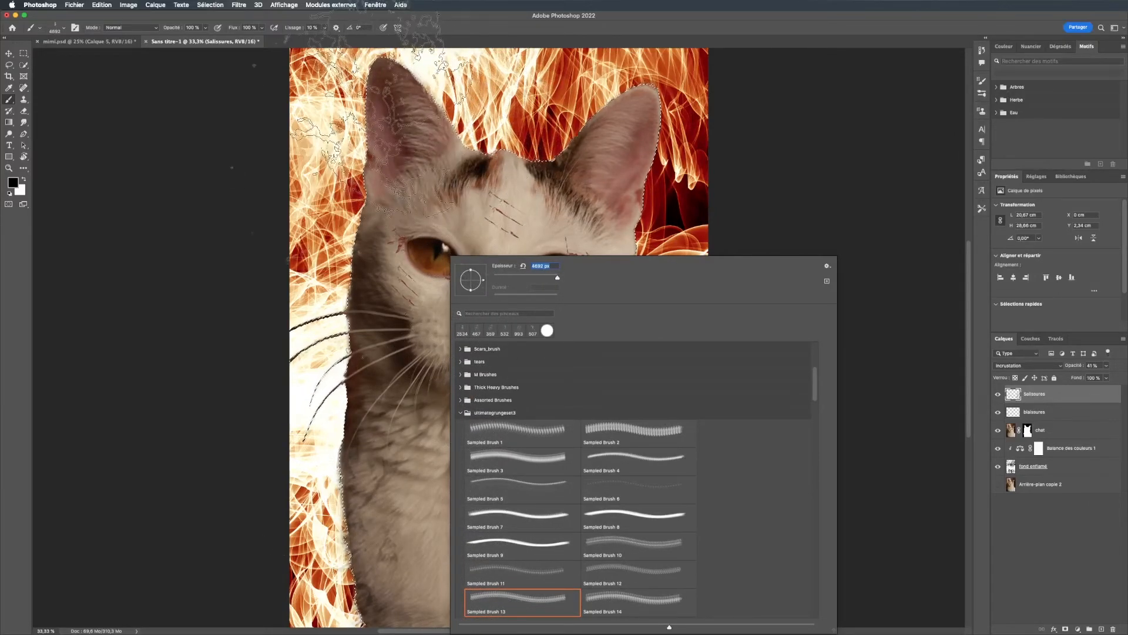
pyautogui.click(361, 117)
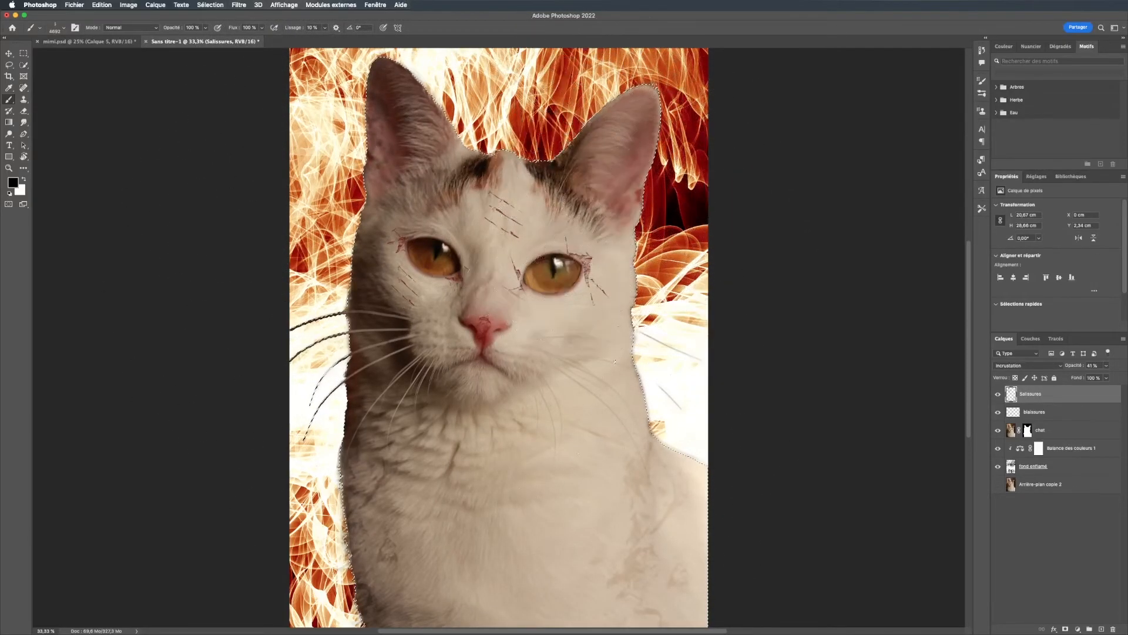
# Rotate the large grunge brush tip and stamp grime over the cat's neck and lower chest.
pyautogui.rightClick(524, 255)
pyautogui.moveTo(542, 293); pyautogui.dragTo(548, 293)
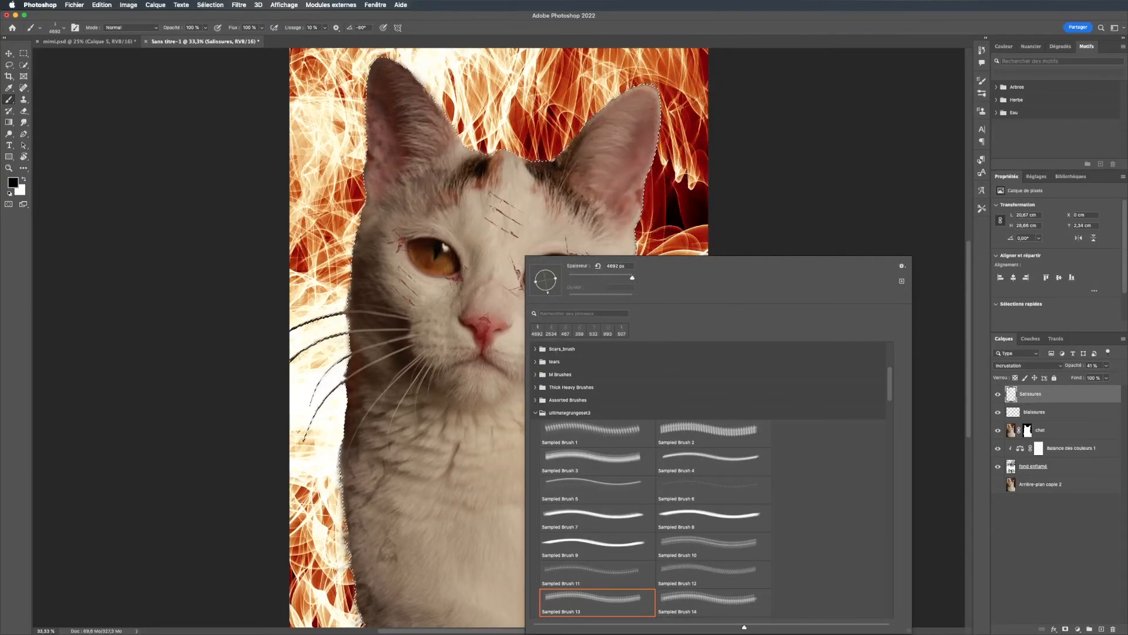
pyautogui.moveTo(548, 293); pyautogui.dragTo(534, 273)
pyautogui.click(953, 280)
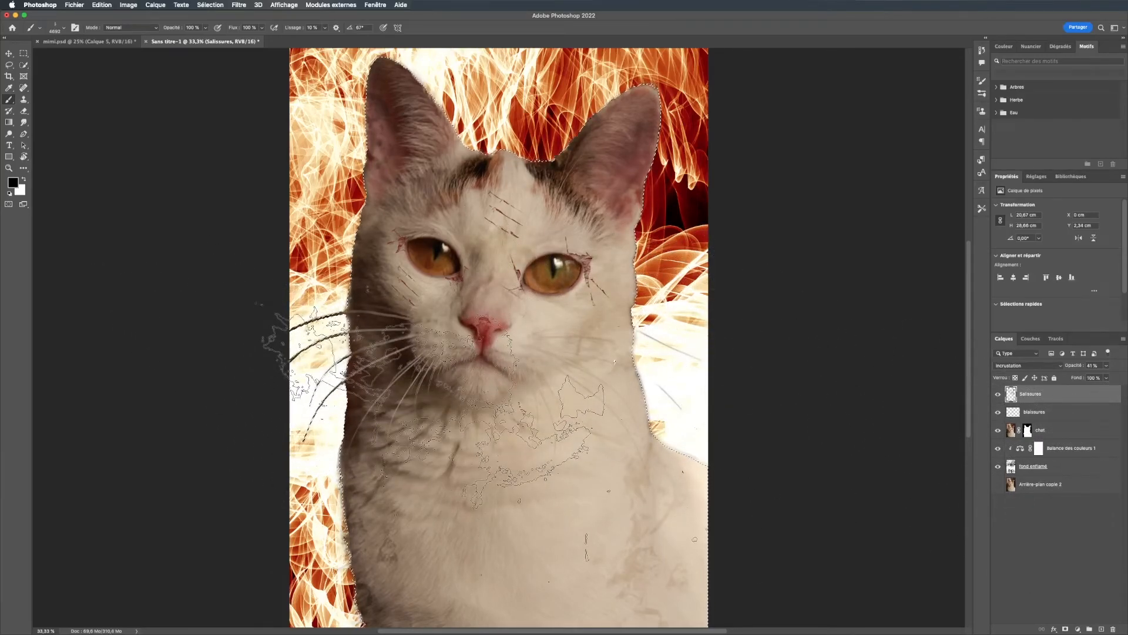
pyautogui.click(455, 411)
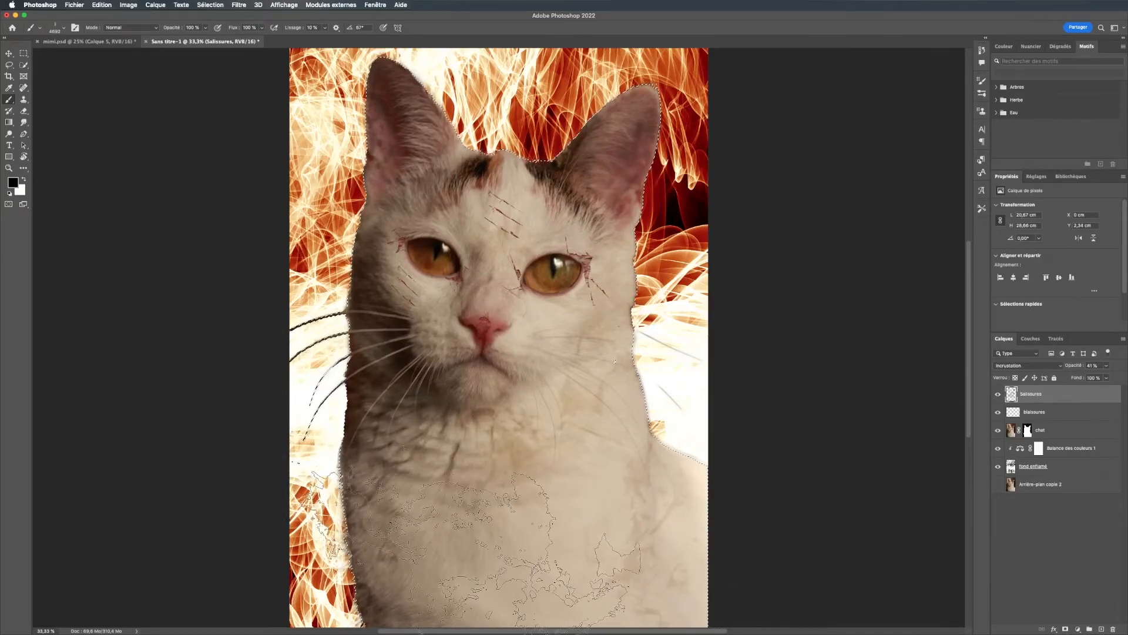
pyautogui.click(476, 549)
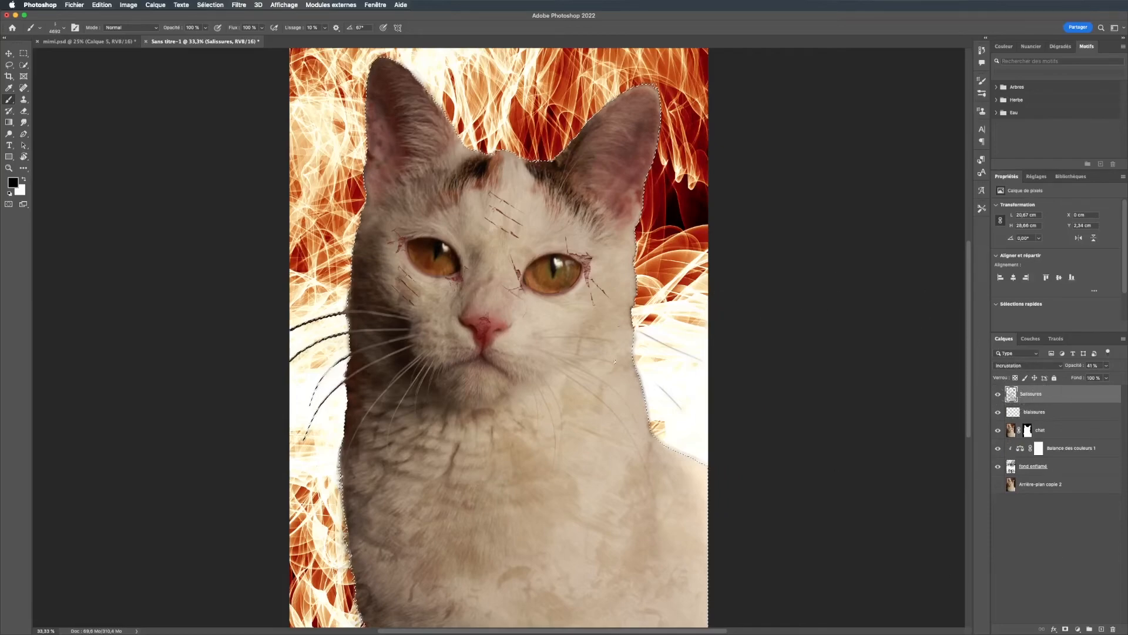
# Load the chat layer's mask as a selection and add a Curves adjustment layer masked to the cat above Salissures.
pyautogui.press('super+d')
pyautogui.press('r')
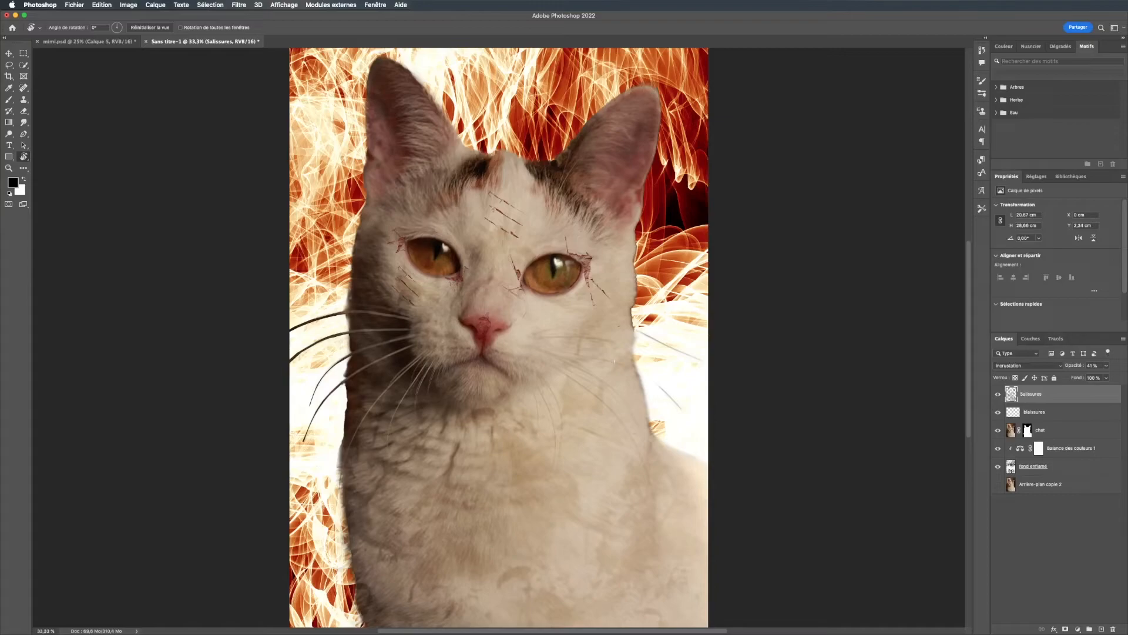
pyautogui.keyDown('super'); pyautogui.click(1027, 430); pyautogui.keyUp('super')
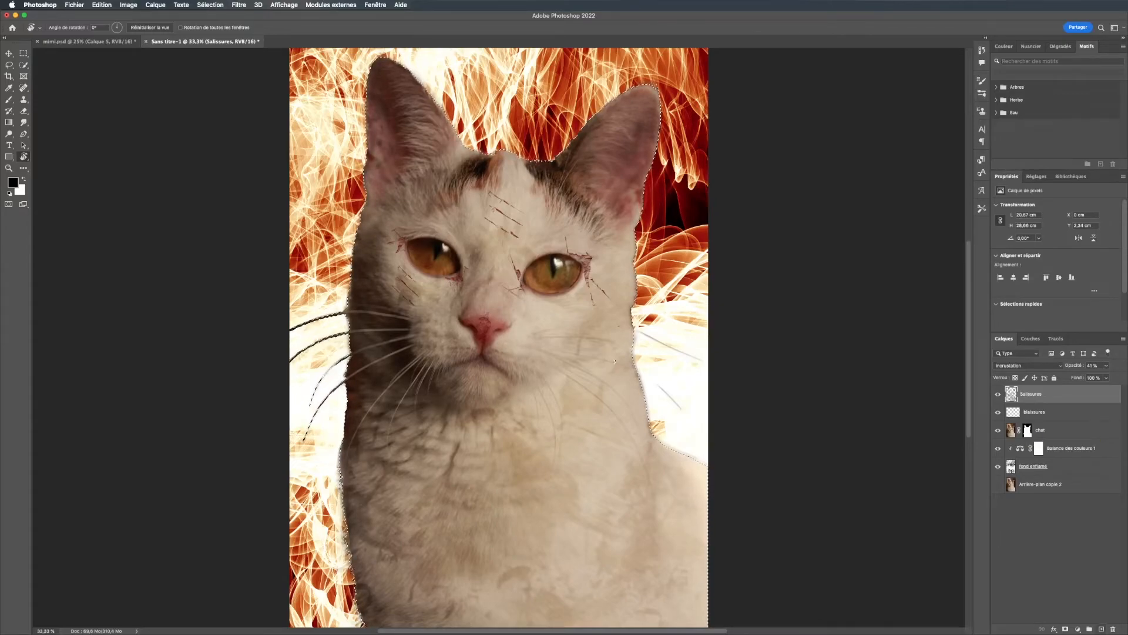
pyautogui.press('alt+shift+super+n')
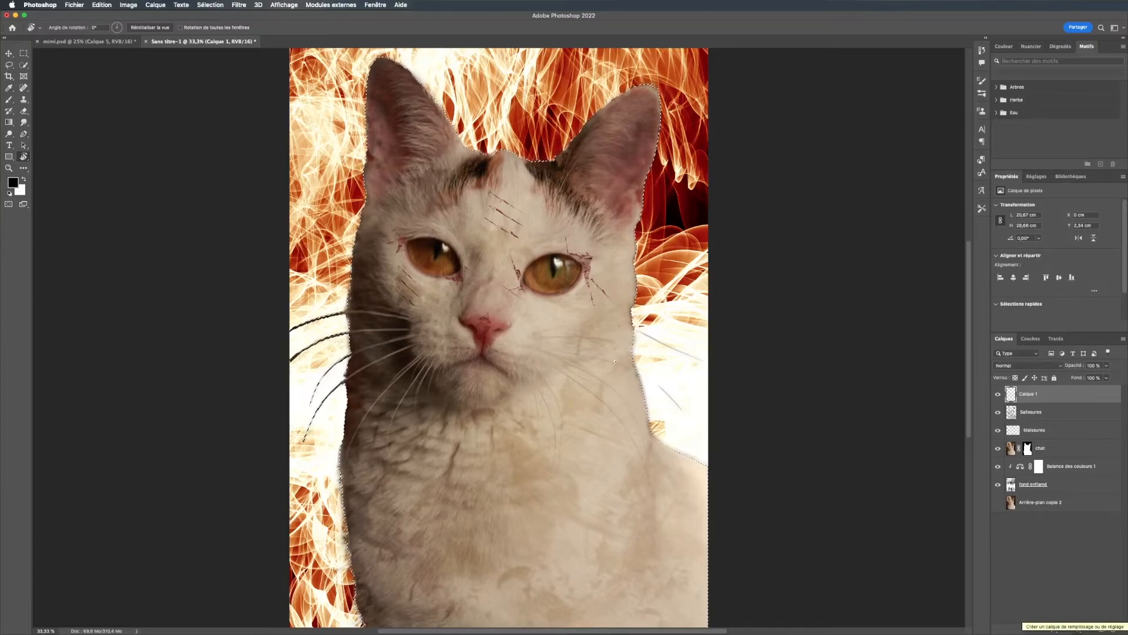
pyautogui.press('super+z')
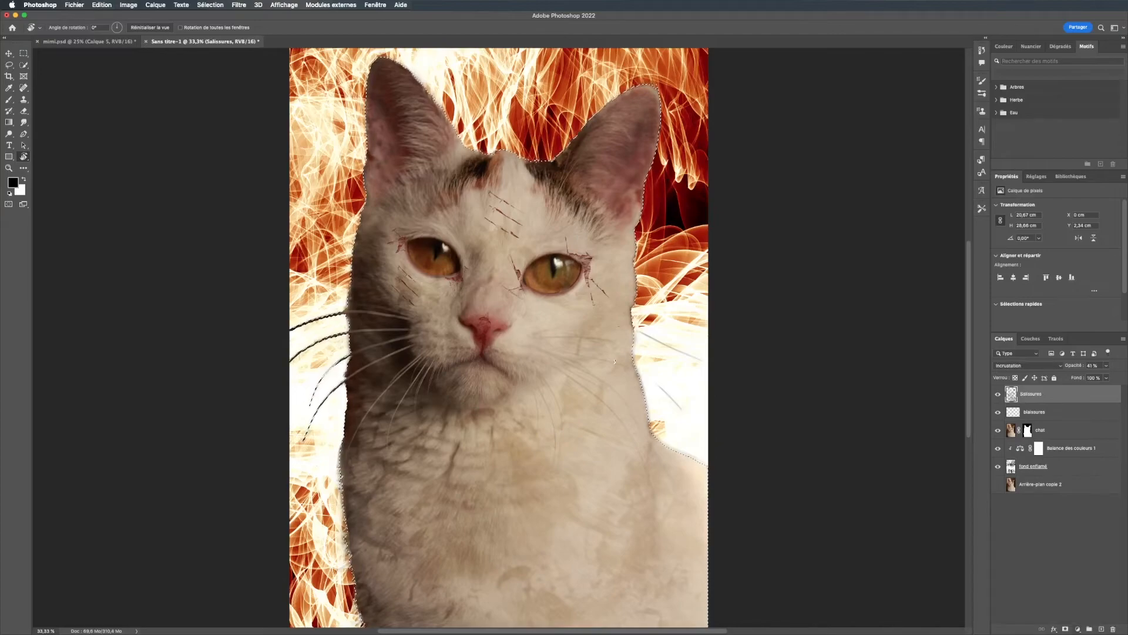
pyautogui.click(1078, 628)
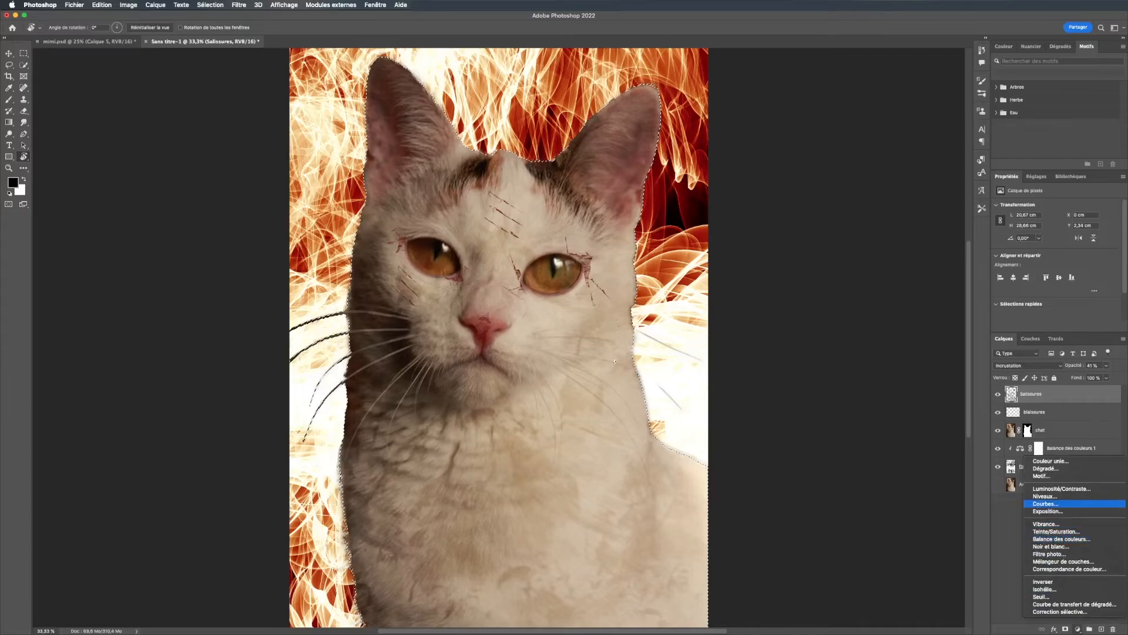
pyautogui.click(1046, 503)
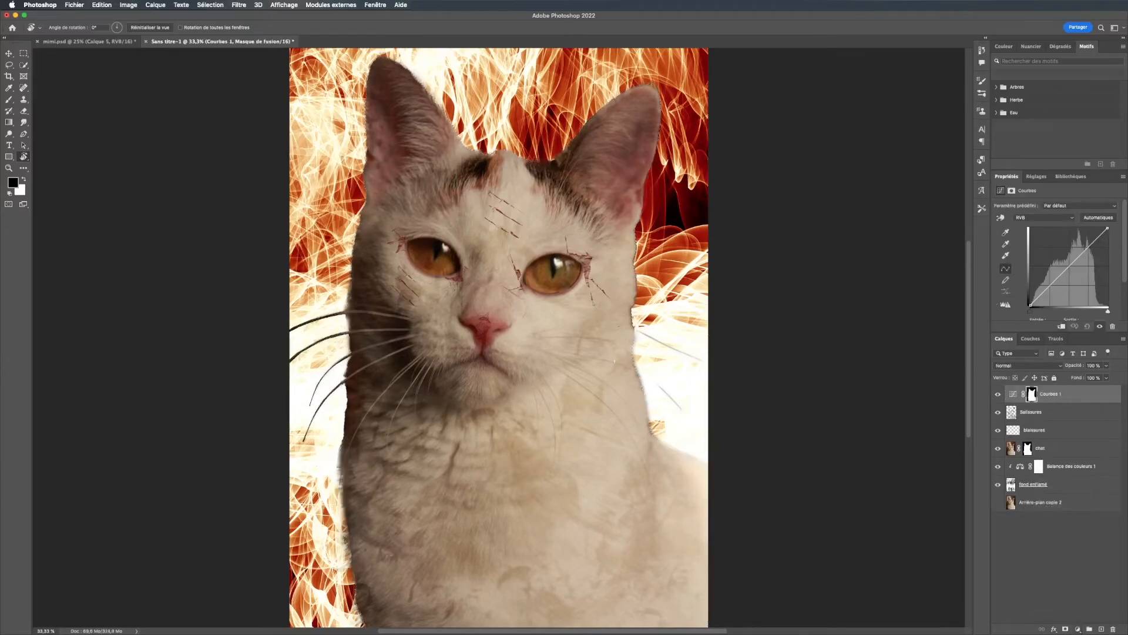
# Try clipping the Courbes 1 adjustment to the Salissures layer and raising its RGB curve, and undo the curve change.
pyautogui.press('super+alt+g')
pyautogui.moveTo(1084, 251); pyautogui.dragTo(1052, 262)
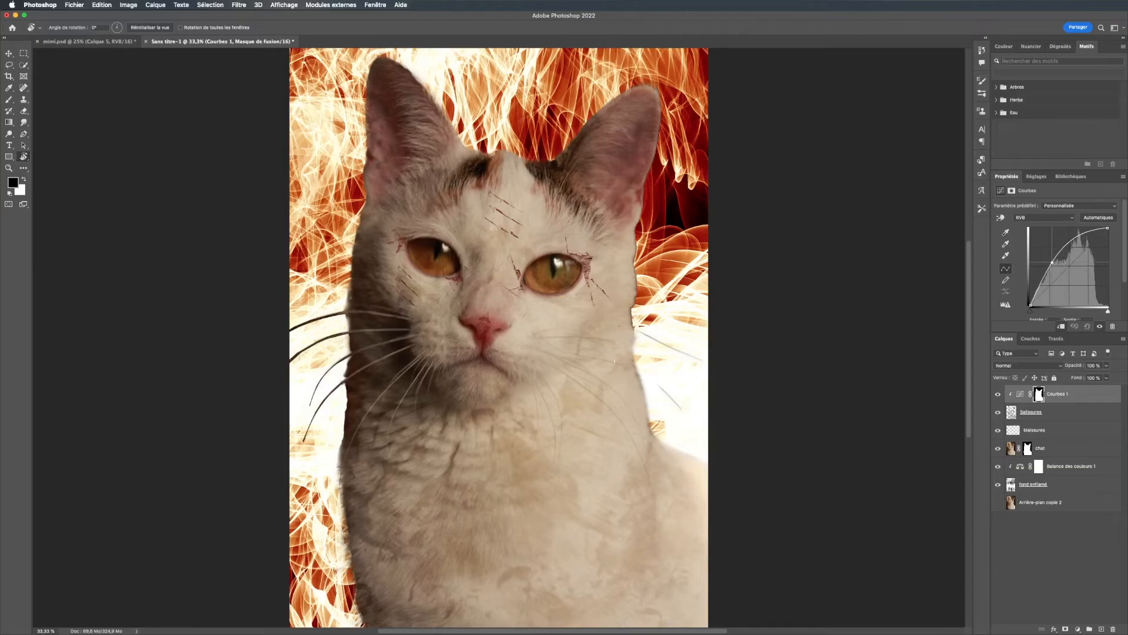
pyautogui.press('super+z')
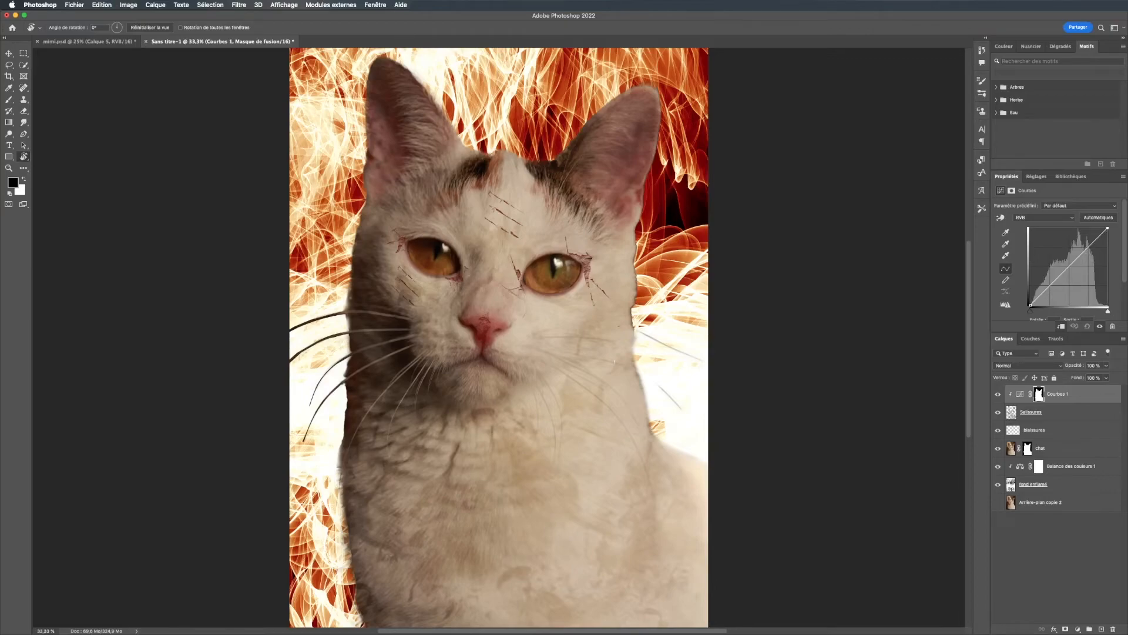
# Lower the RGB curve of Courbes 1 to darken the cat strongly, and place the unclipped adjustment at the top of the layer stack.
pyautogui.moveTo(1039, 395); pyautogui.dragTo(1041, 438)
pyautogui.moveTo(1062, 274)
pyautogui.mouseDown()
pyautogui.moveTo(1062, 258)
pyautogui.moveTo(1070, 290)
pyautogui.mouseUp()
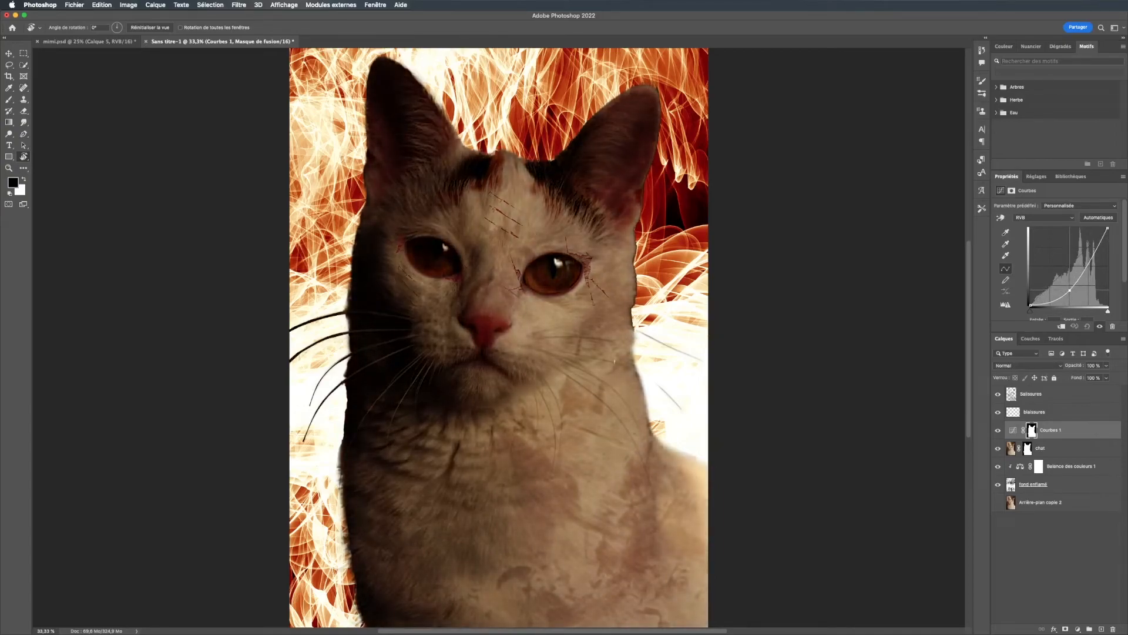
pyautogui.moveTo(1043, 430); pyautogui.dragTo(1042, 391)
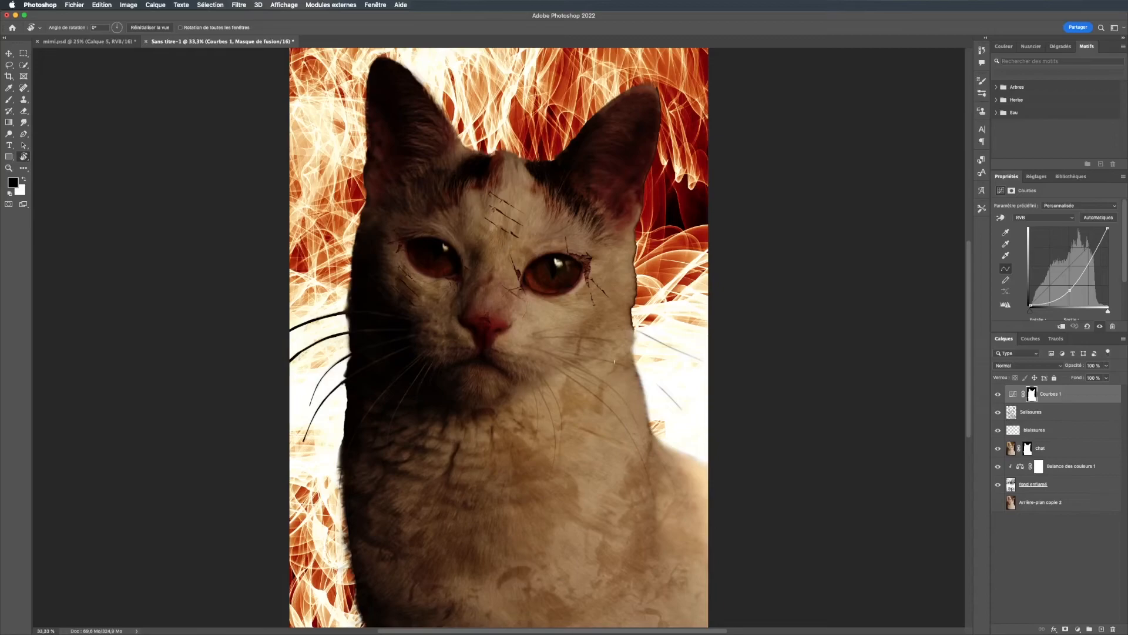
# Select the cat's eye on the brighter side of its face with Quick Selection on the chat layer.
pyautogui.click(1011, 449)
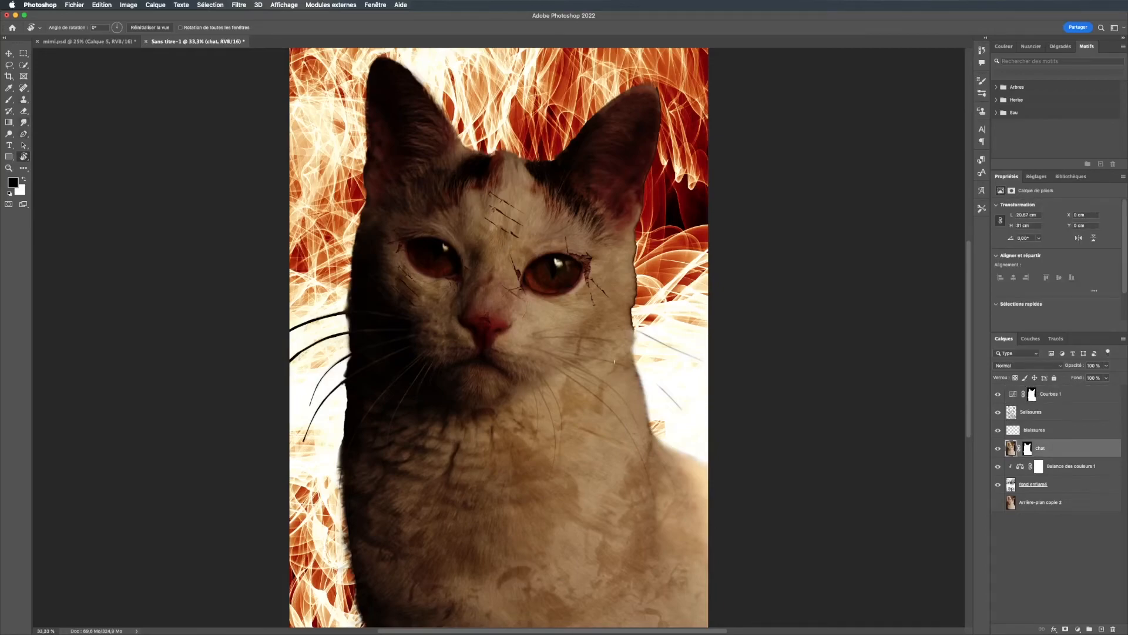
pyautogui.press('w')
pyautogui.moveTo(537, 278); pyautogui.dragTo(570, 271)
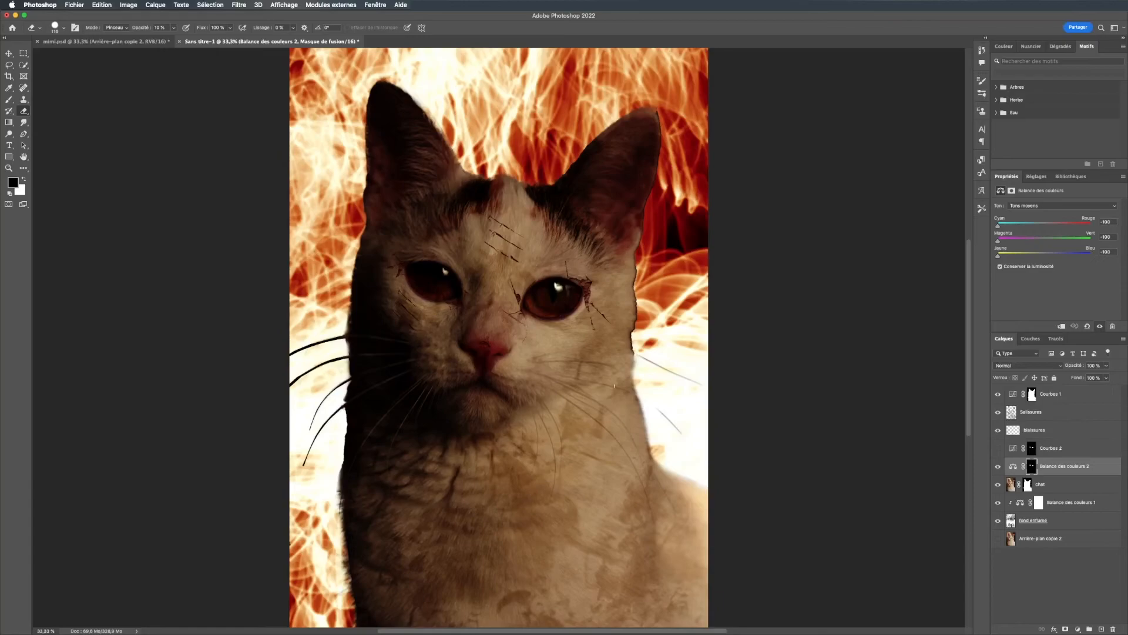
# Shift the highlights (Tons clairs) of the Balance des couleurs 2 adjustment towards green to +15, and bring up its shadows (Tons foncés).
pyautogui.click(1013, 466)
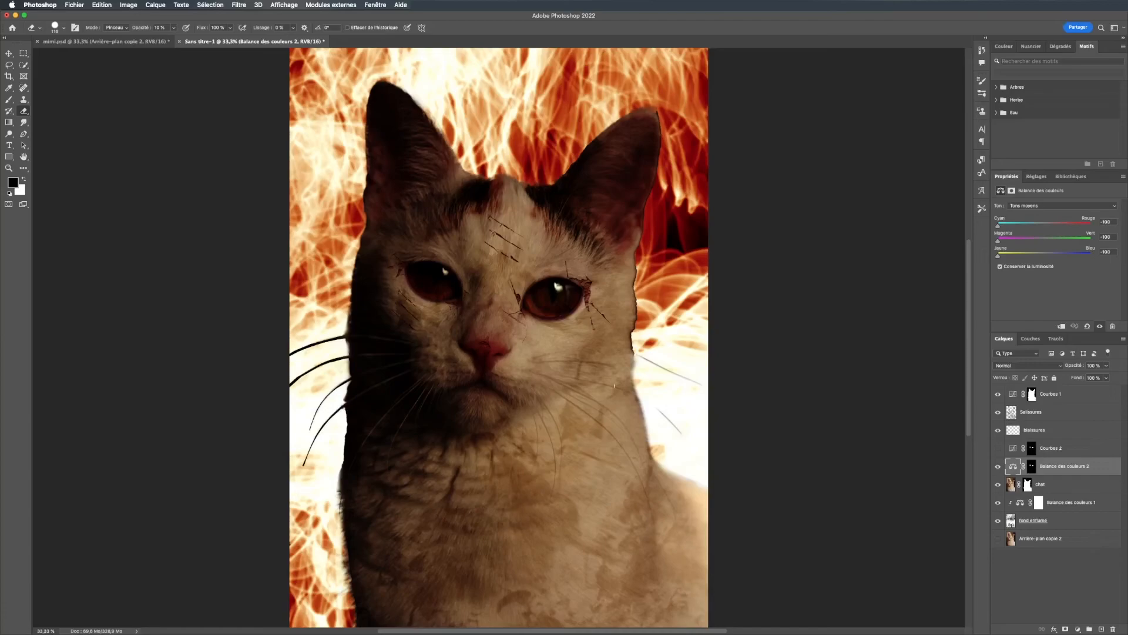
pyautogui.click(1061, 206)
pyautogui.click(1026, 213)
pyautogui.moveTo(1039, 241); pyautogui.dragTo(1052, 241)
pyautogui.click(1061, 205)
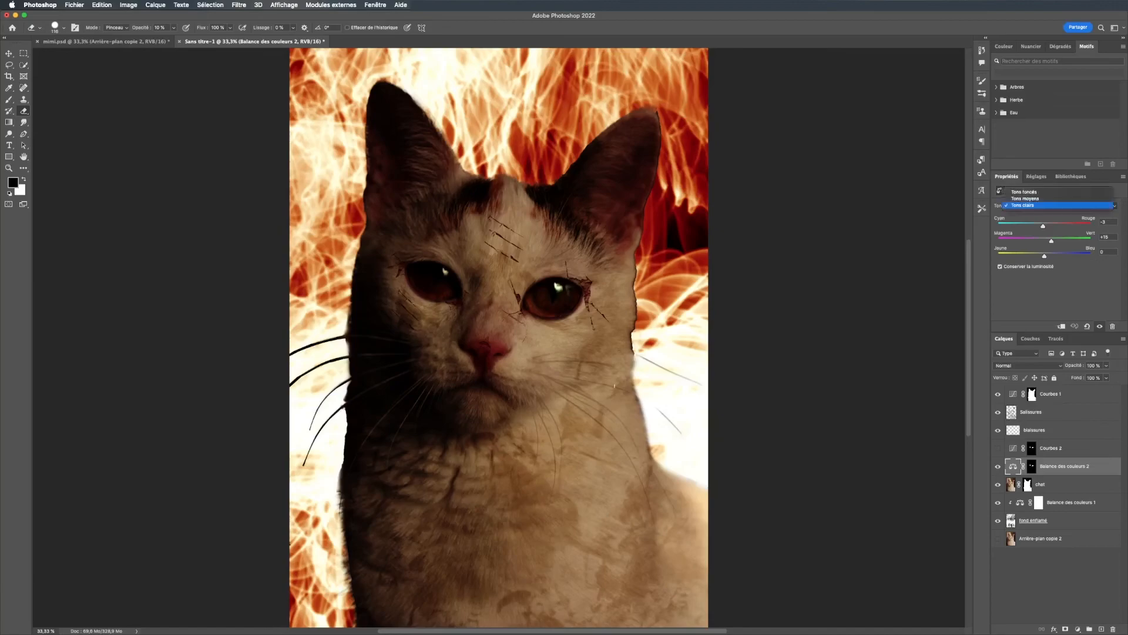
pyautogui.click(1034, 192)
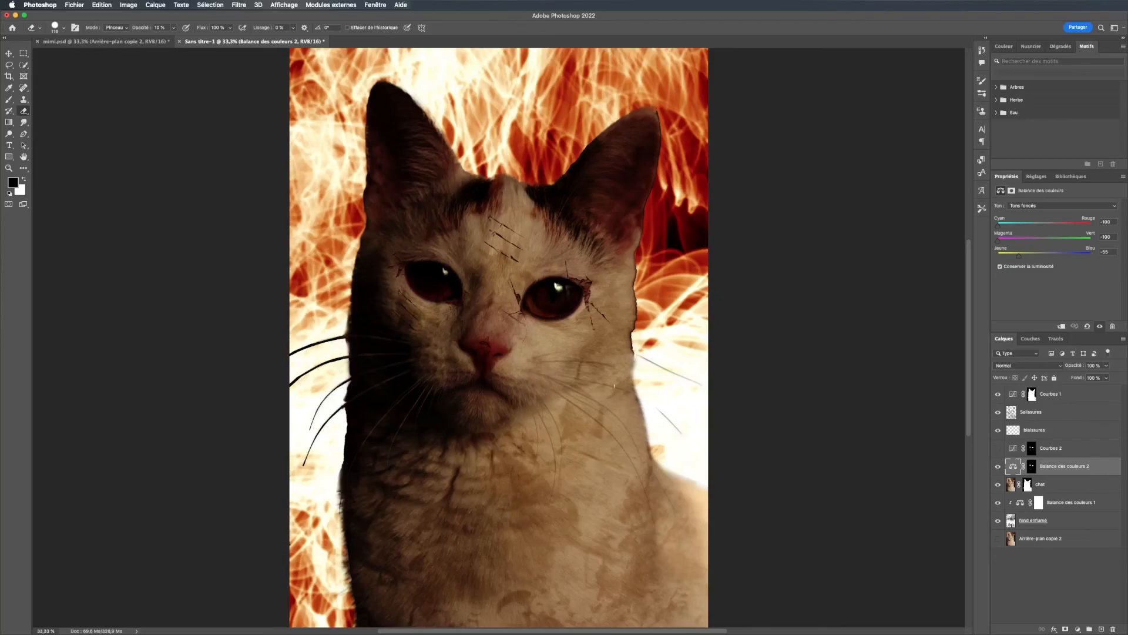
# Make the Courbes 2 layer visible and fine-tune the midpoint of its RGB curve to darken the cat's eyes.
pyautogui.click(1043, 447)
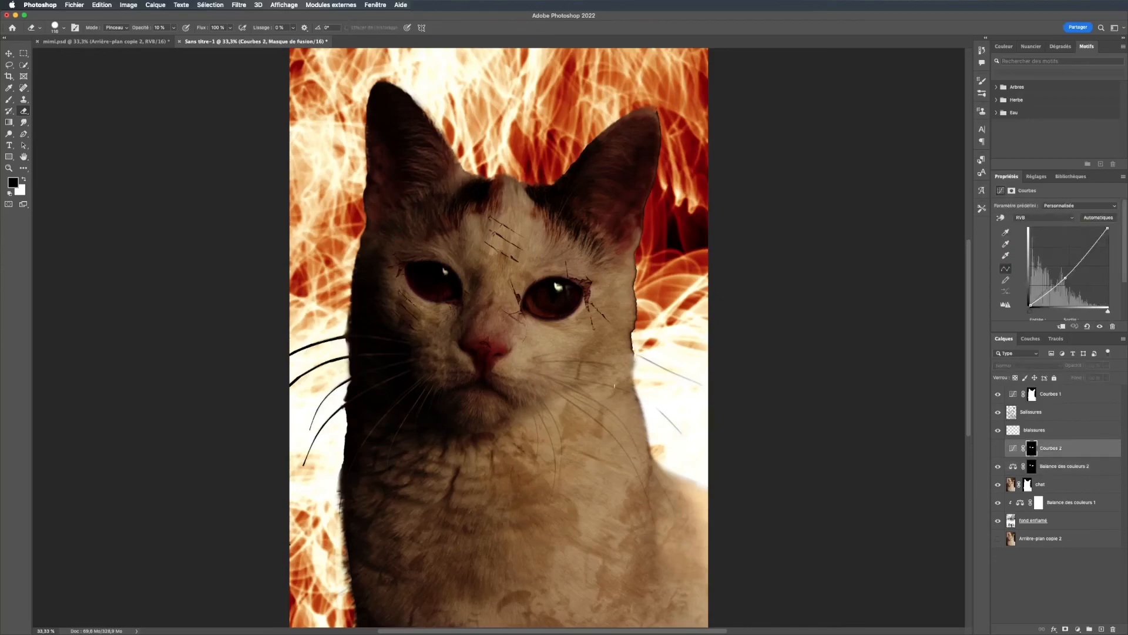
pyautogui.click(997, 448)
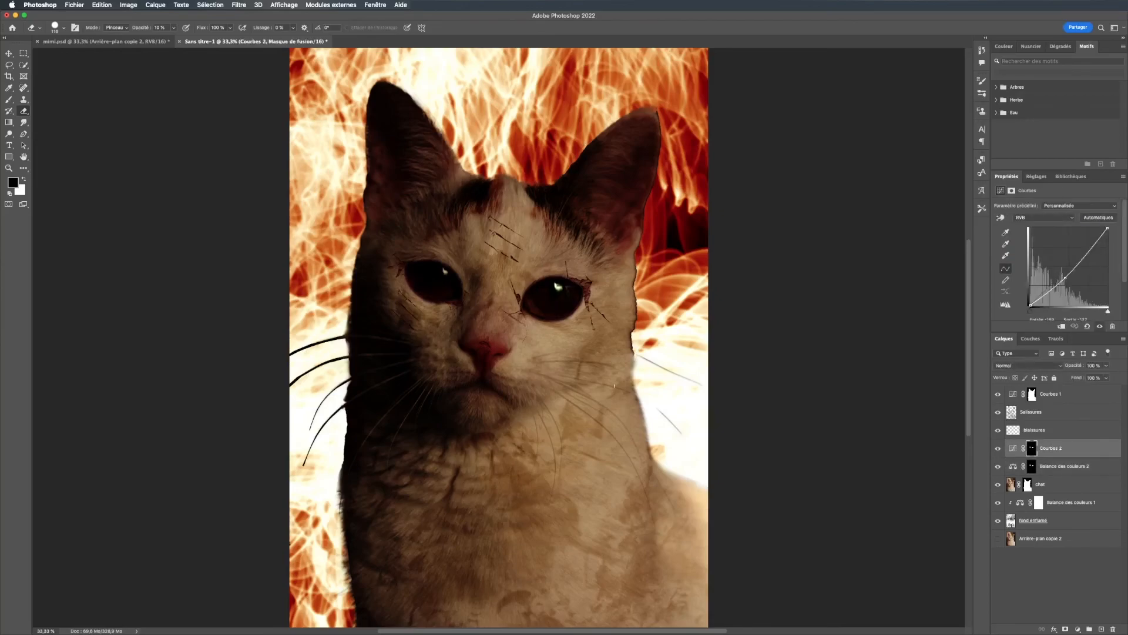
pyautogui.moveTo(1065, 278)
pyautogui.mouseDown()
pyautogui.moveTo(1071, 289)
pyautogui.moveTo(1068, 275)
pyautogui.mouseUp()
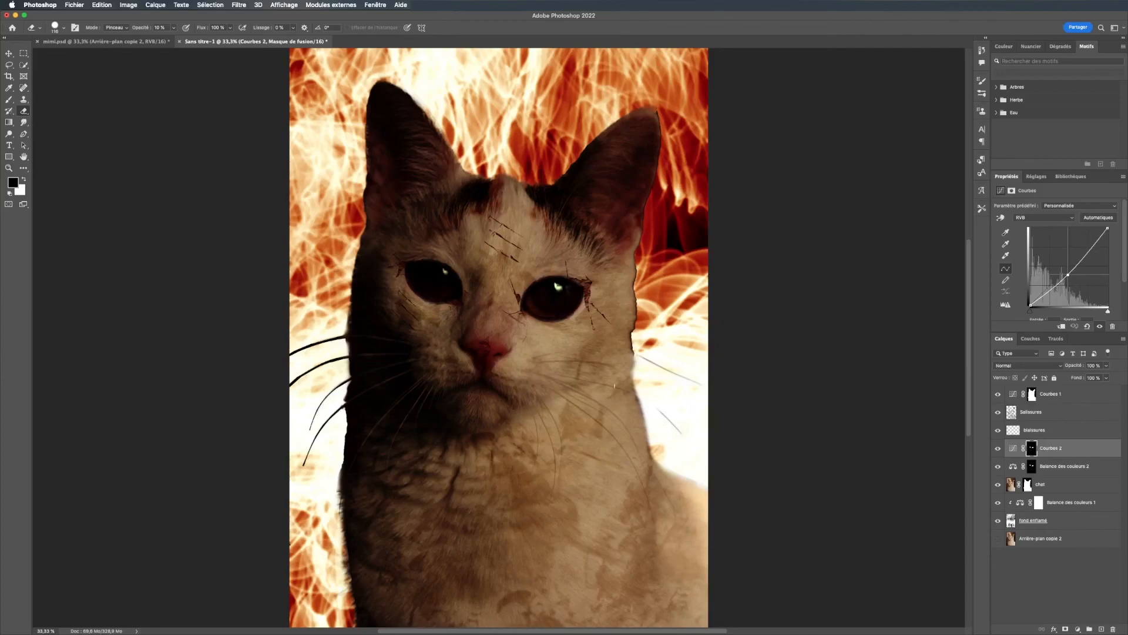